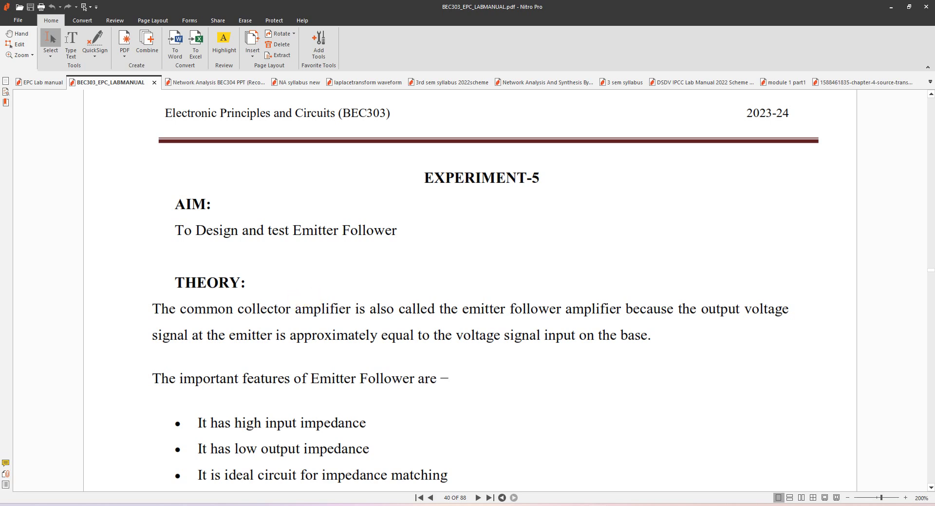
Step: Skim Experiment-5 in the lab manual from the emitter follower aim and theory through to the circuit diagram
scroll(273, 282, "down", 3)
scroll(300, 292, "down", 2)
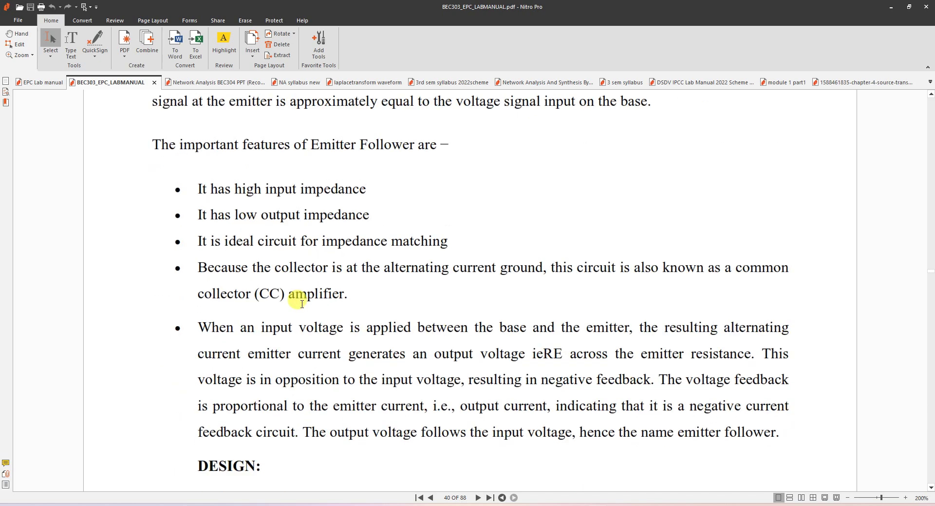
scroll(302, 304, "down", 15)
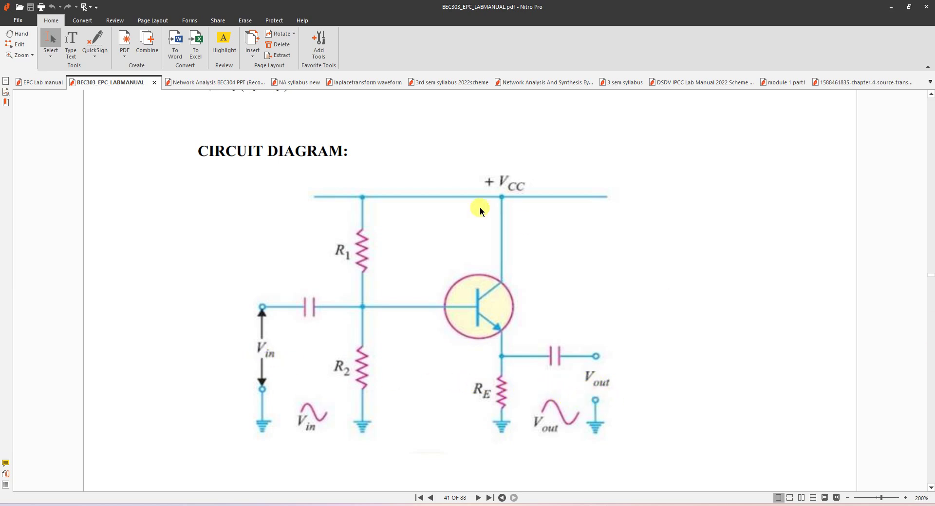
scroll(615, 246, "up", 1)
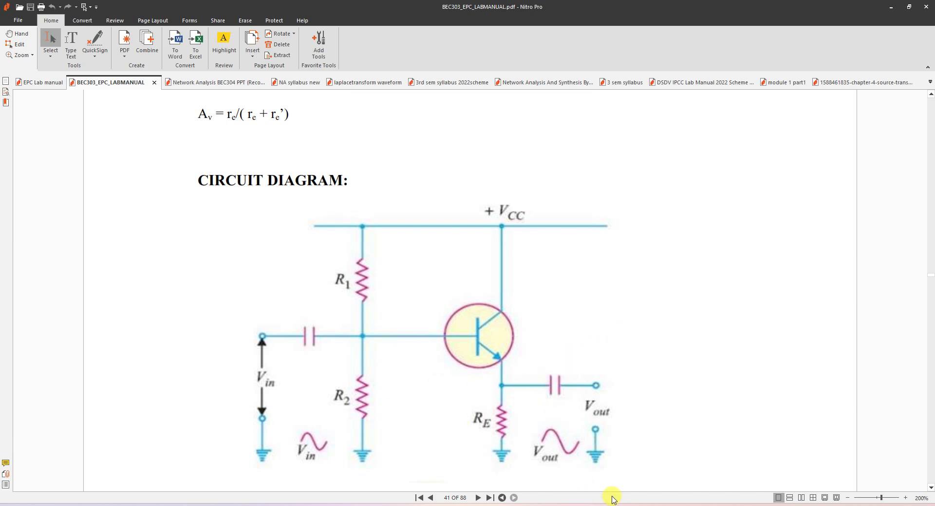
scroll(618, 328, "up", 5)
scroll(323, 268, "up", 20)
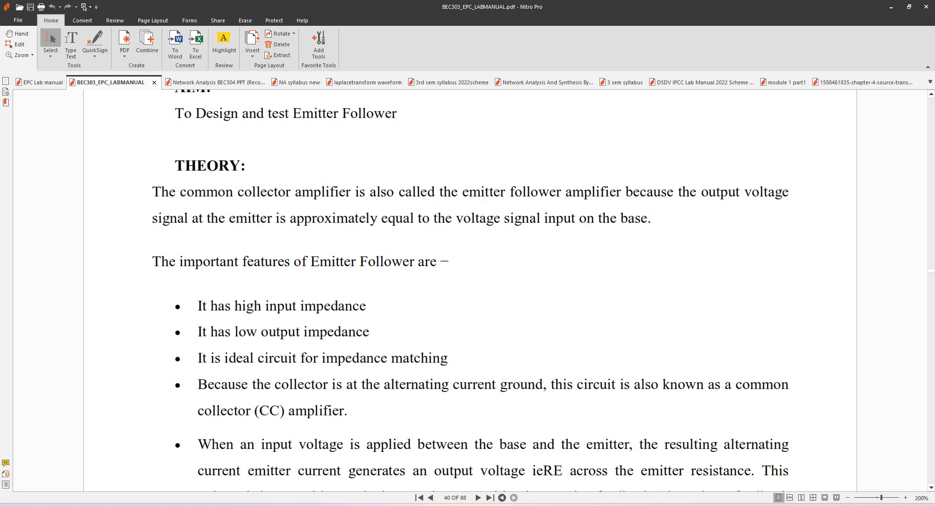
Step: Read through the emitter follower theory, design equations, circuit diagram, procedure and simulation output up to the input-output waveforms
left_click_drag(462, 192, 506, 194)
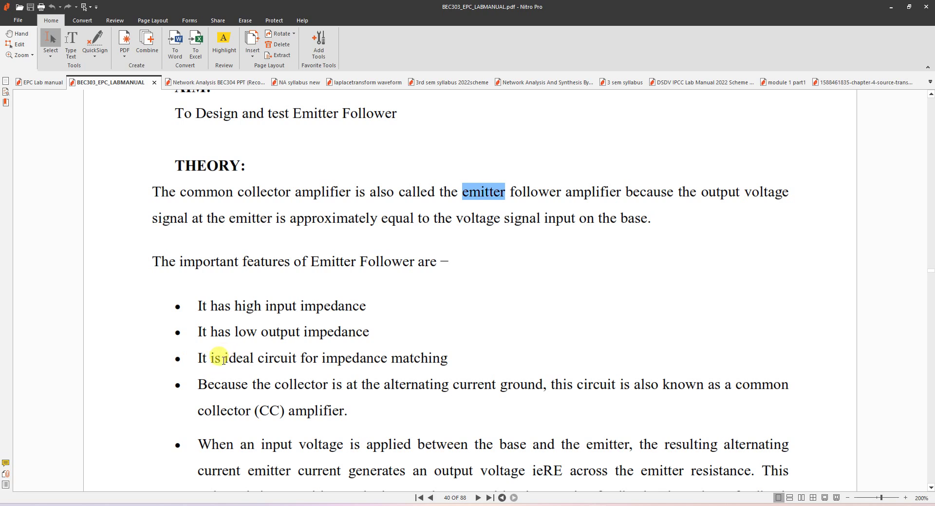
scroll(380, 358, "down", 1)
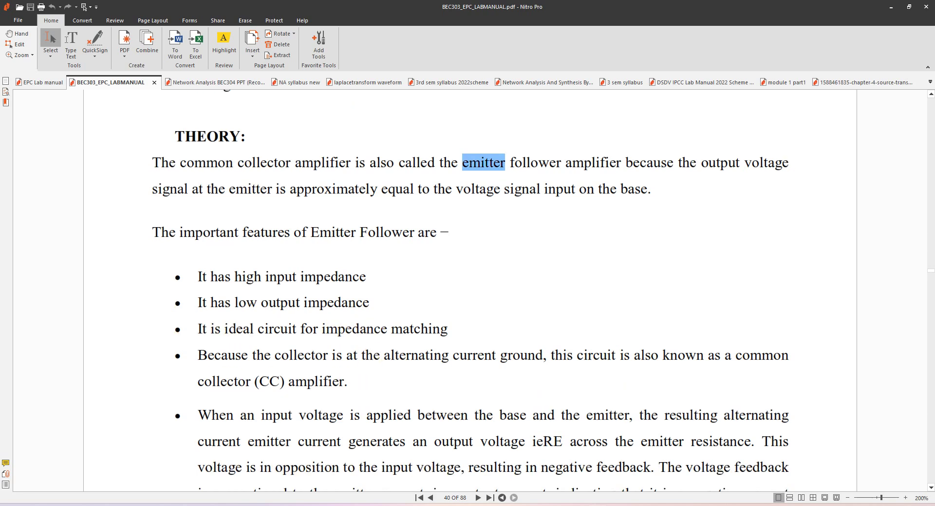
scroll(268, 382, "down", 2)
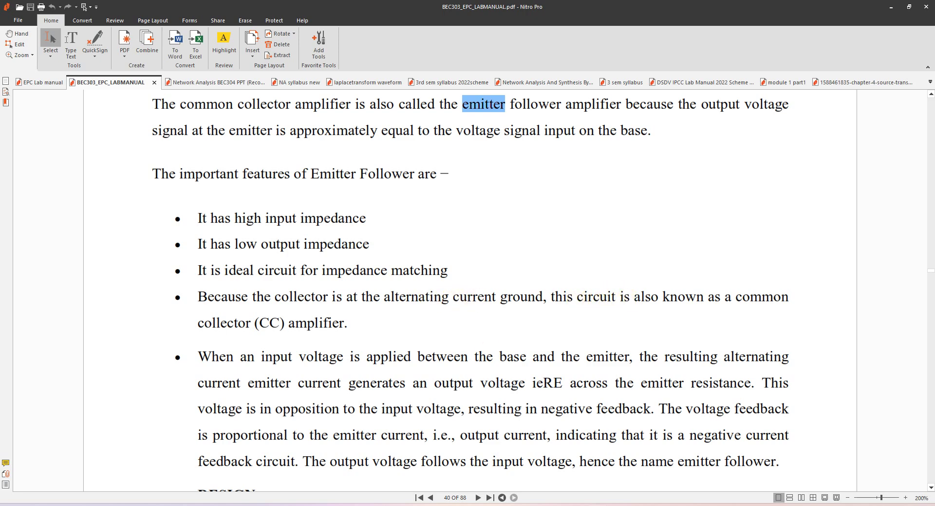
scroll(471, 283, "down", 3)
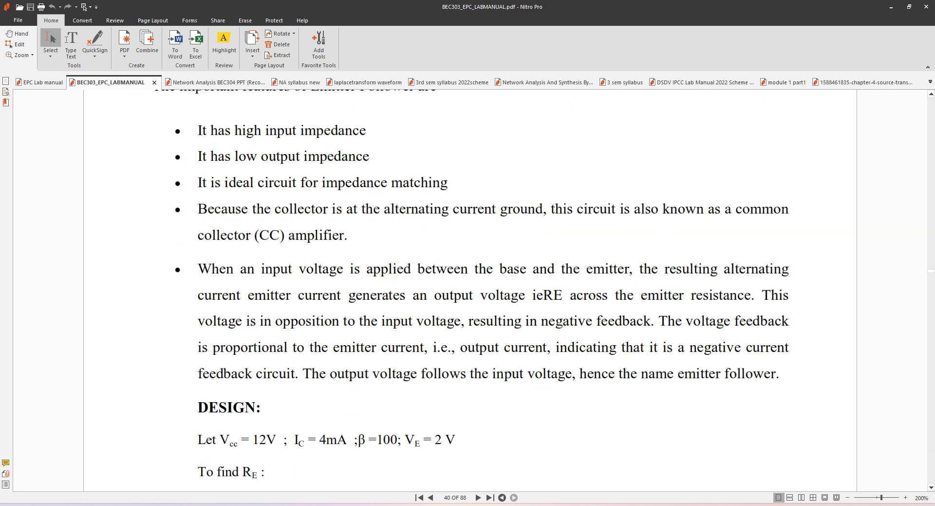
scroll(471, 290, "down", 2)
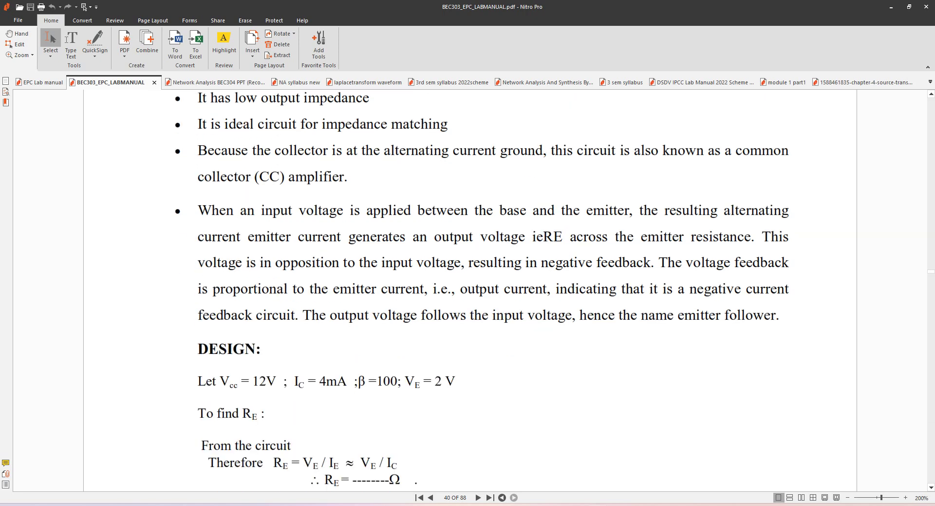
scroll(294, 369, "down", 3)
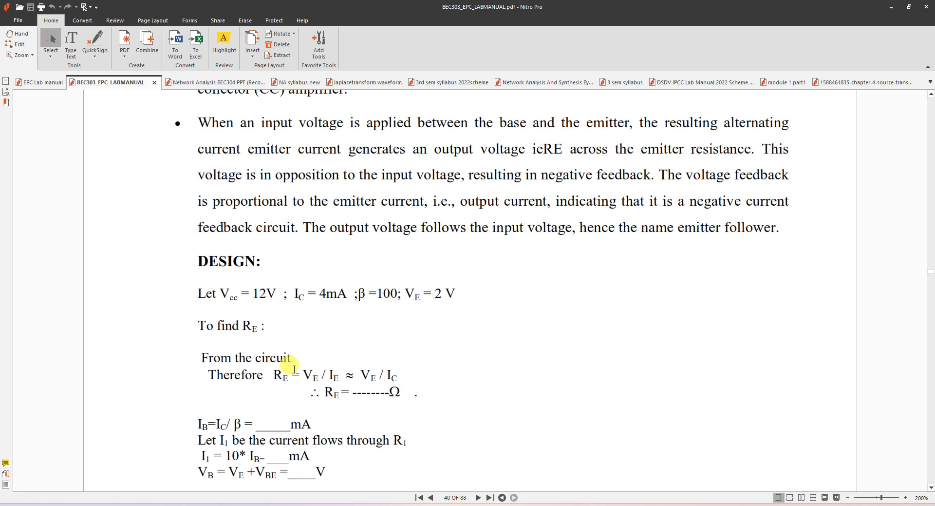
scroll(295, 369, "down", 1)
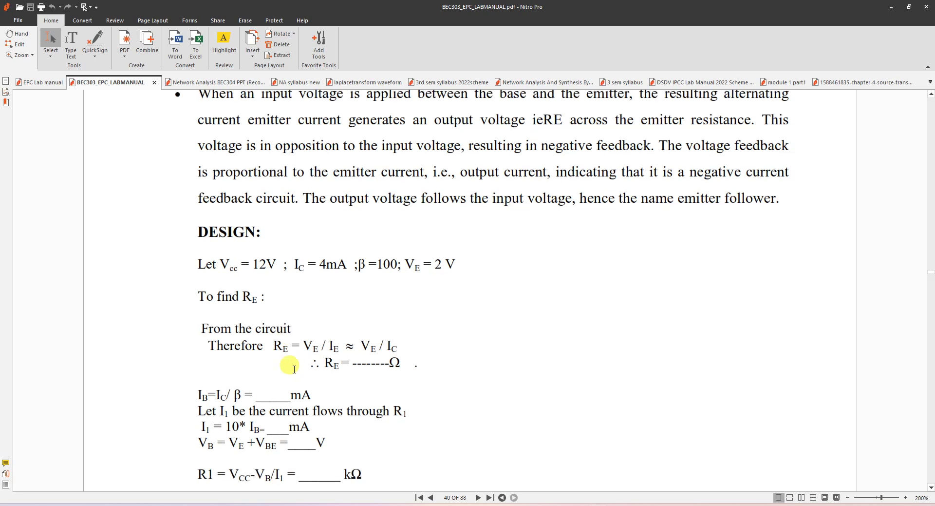
scroll(294, 369, "down", 3)
scroll(295, 368, "down", 2)
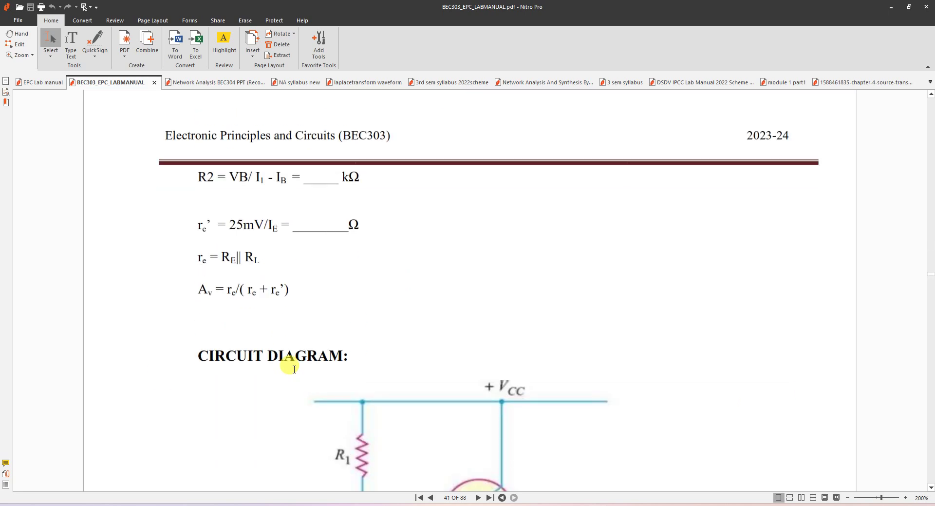
scroll(295, 369, "down", 8)
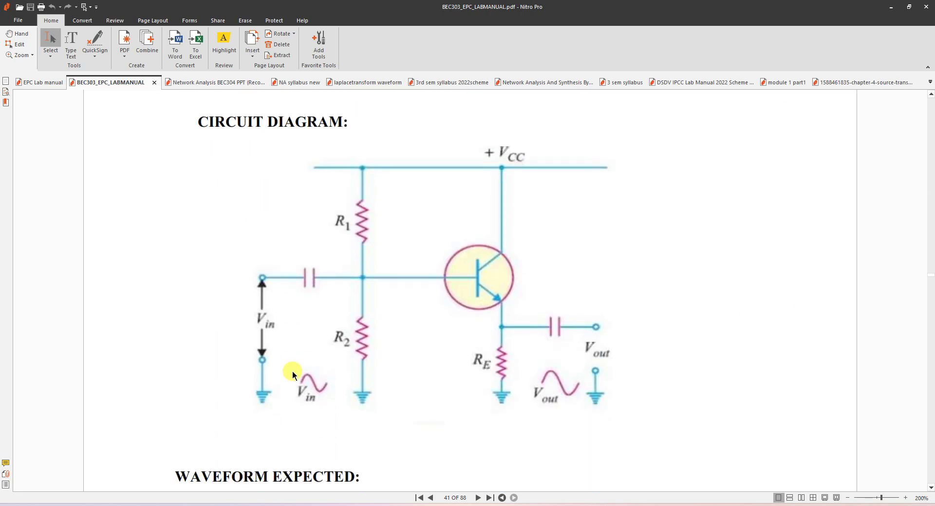
scroll(293, 371, "down", 18)
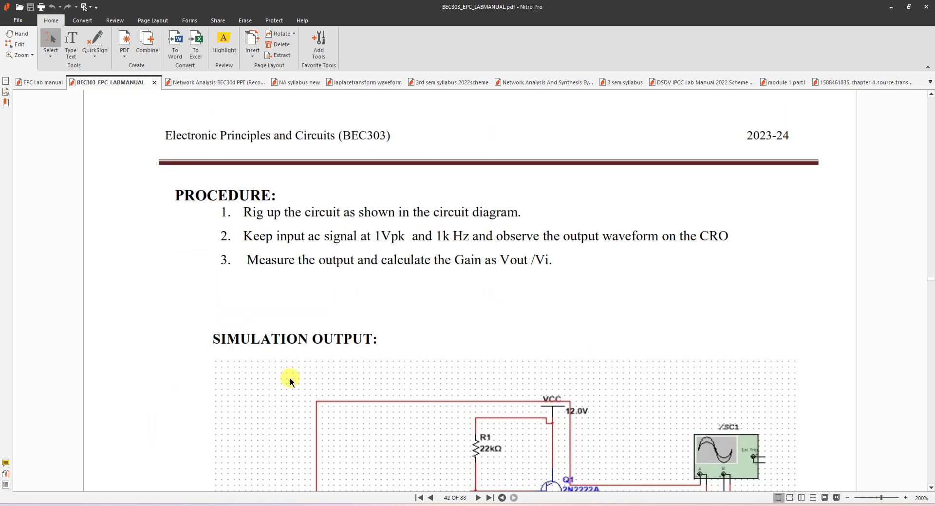
scroll(290, 376, "down", 20)
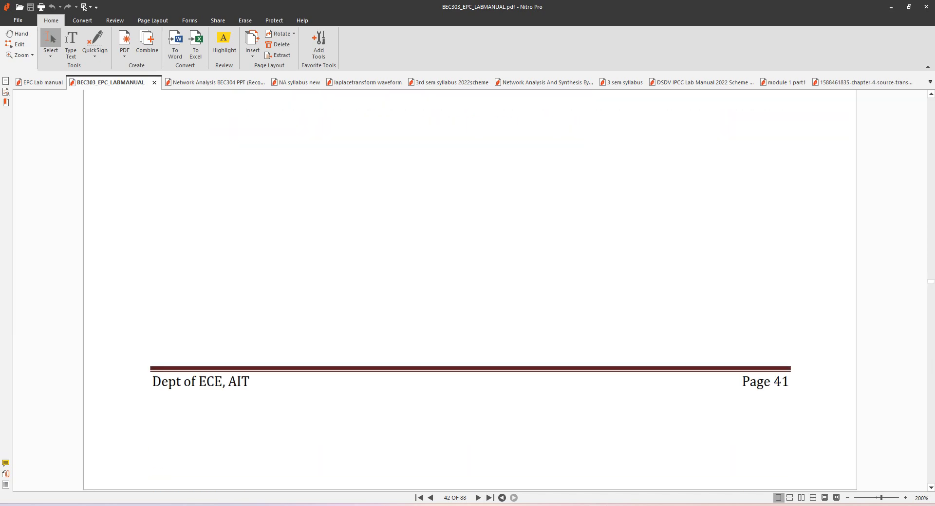
scroll(335, 267, "down", 15)
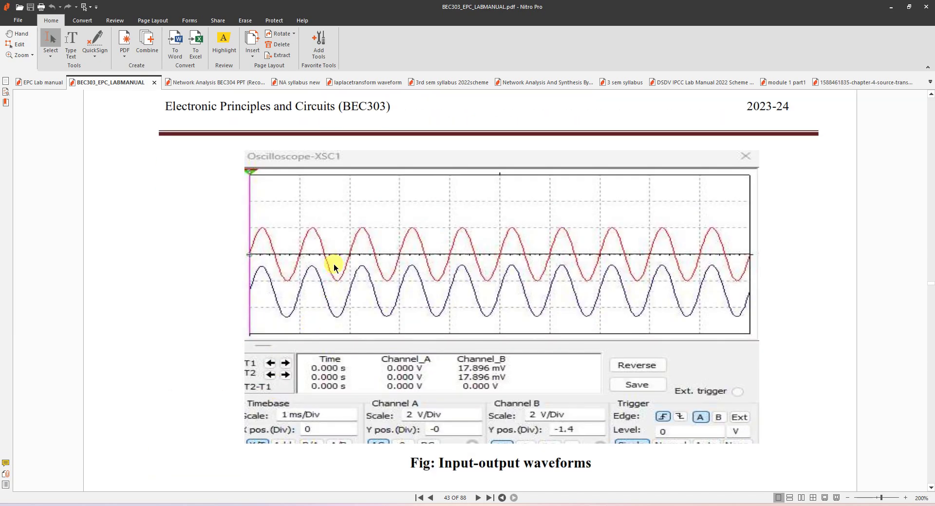
Step: Switch to Multisim and examine the finished emitter follower schematic at a larger magnification
key("alt")
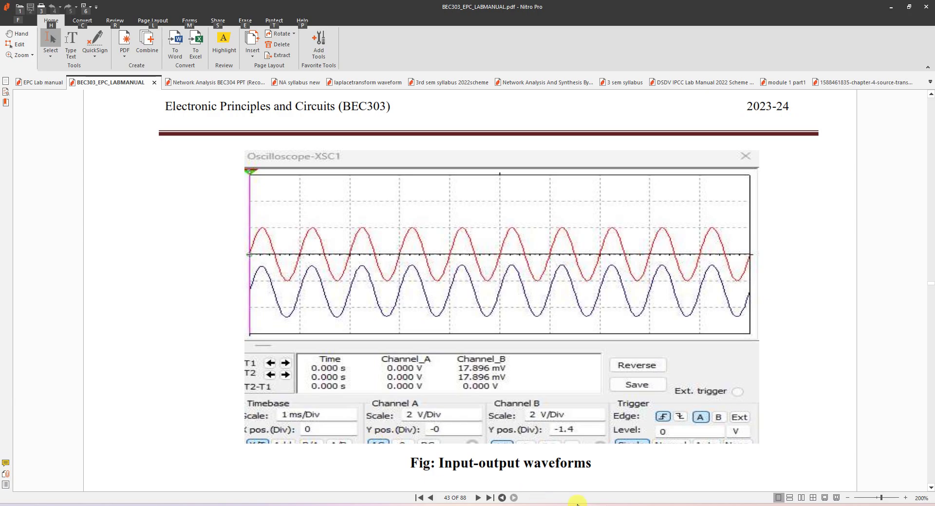
key("alt+Tab")
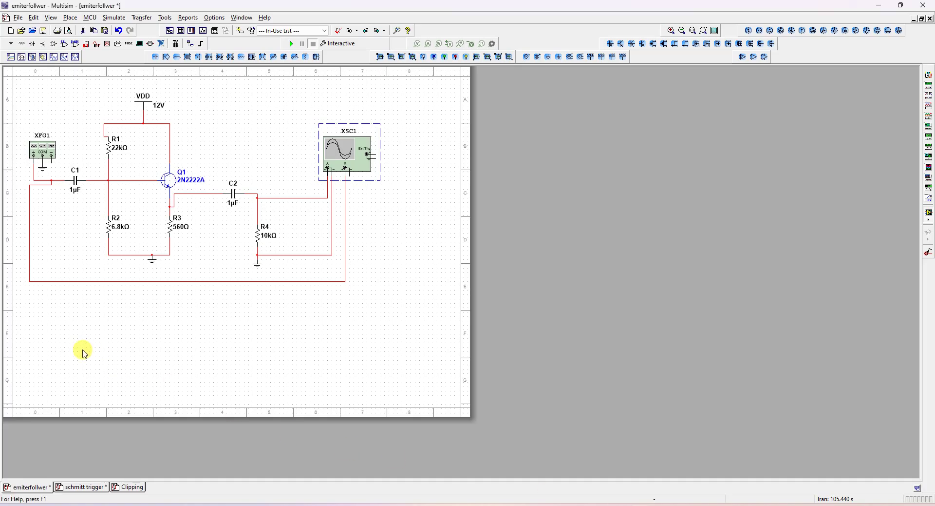
scroll(441, 297, "up", 3)
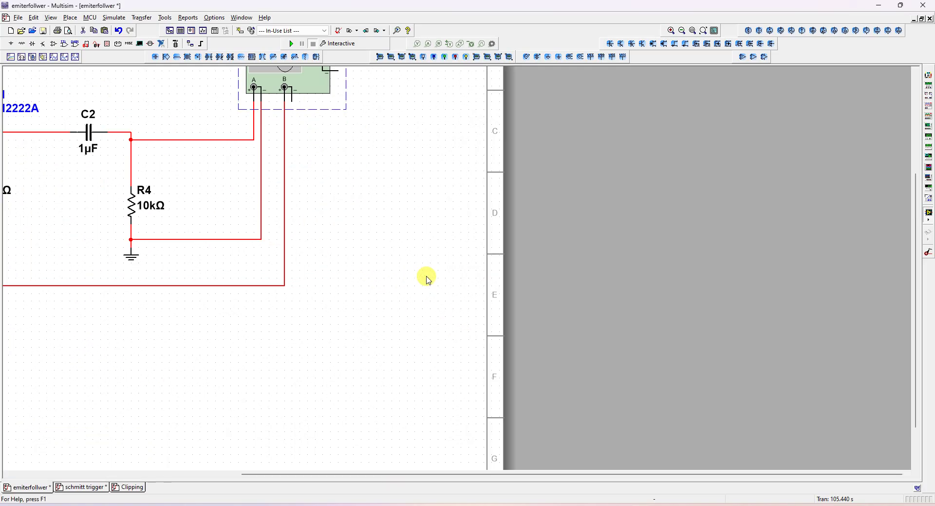
left_click_drag(378, 472, 38, 484)
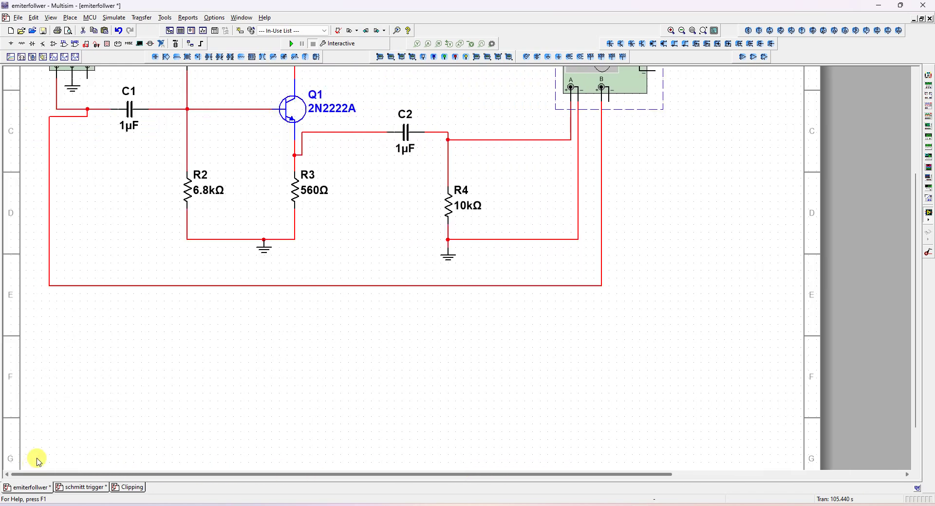
left_click_drag(918, 194, 909, 112)
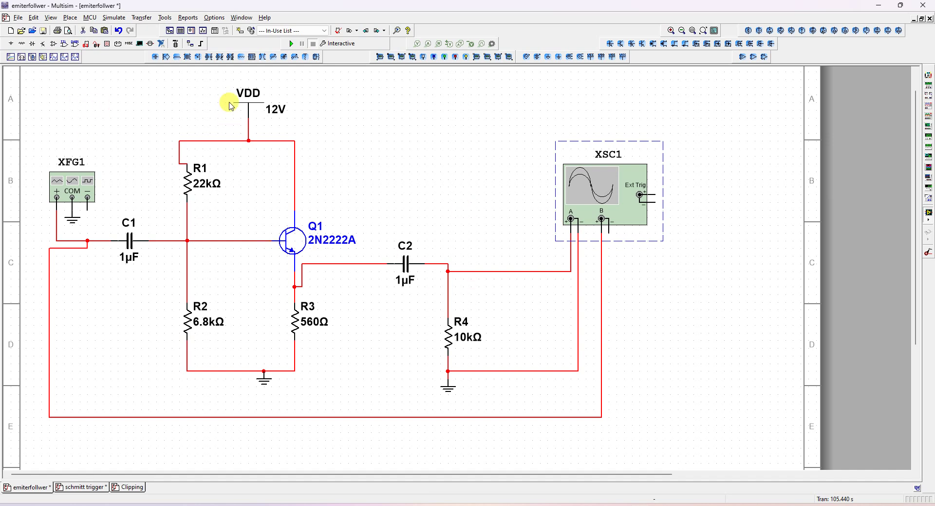
Step: Create a new blank design, check the emitter follower schematic for reference and return to the empty sheet
left_click(18, 18)
left_click(33, 32)
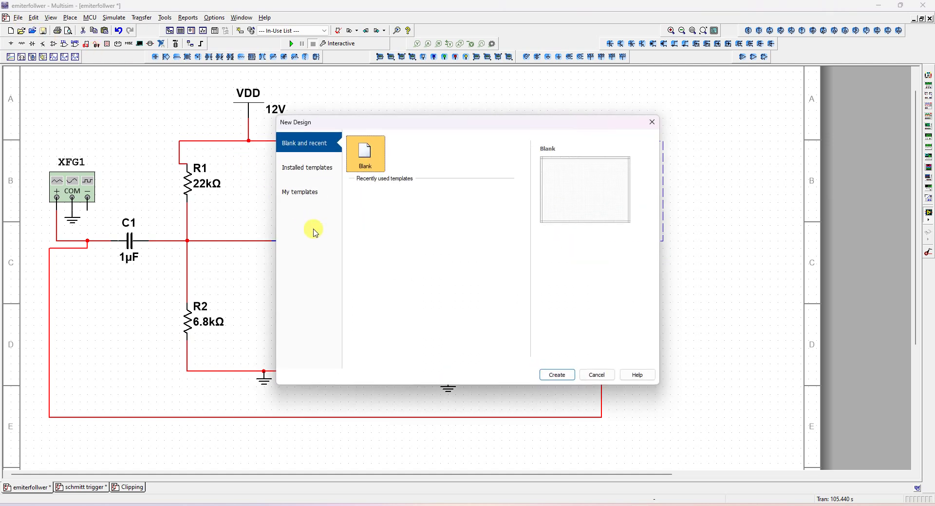
double_click(362, 159)
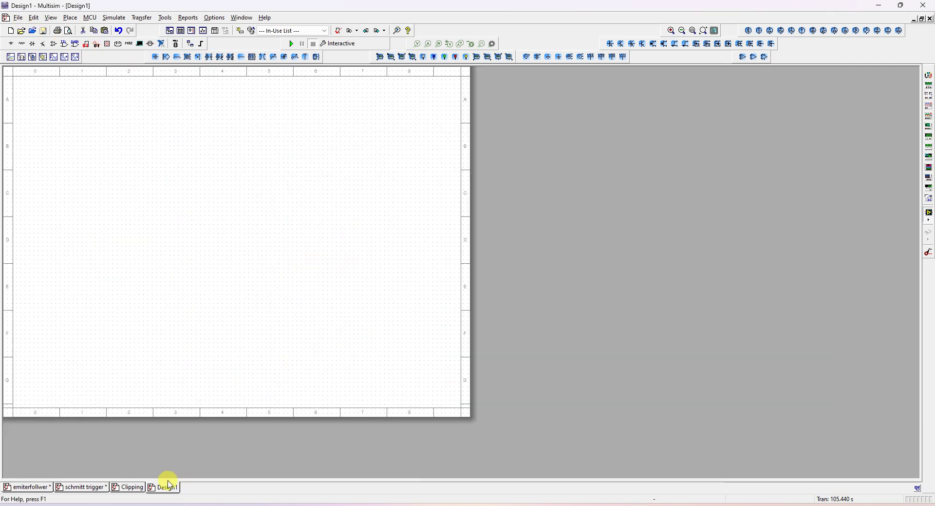
left_click(25, 487)
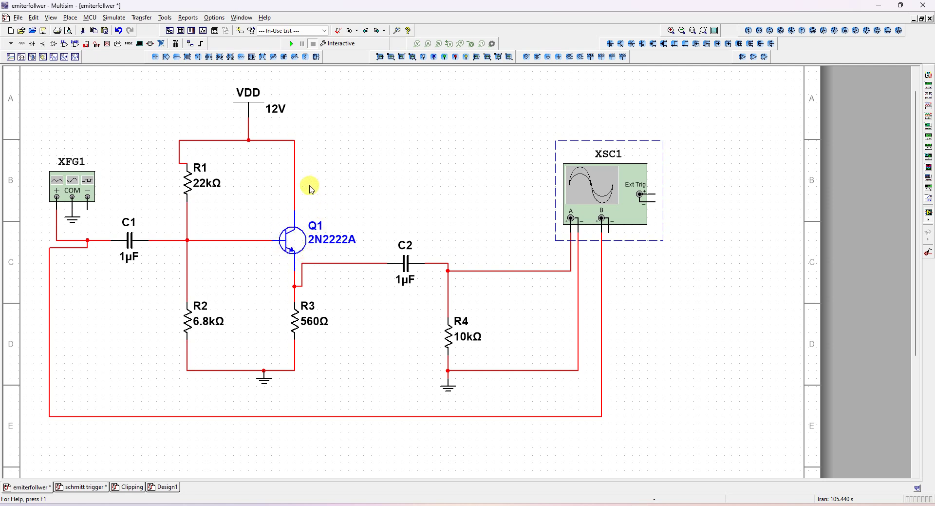
left_click(168, 487)
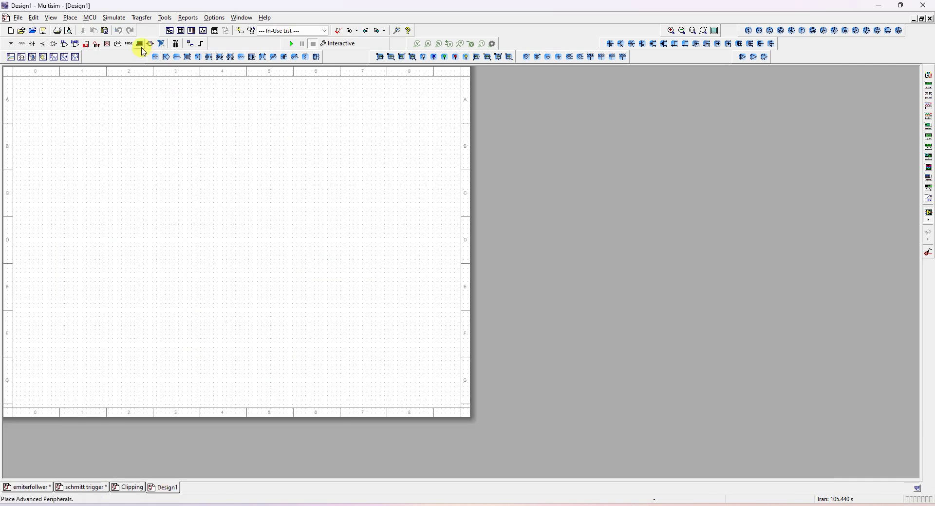
Step: Place a vertical 10k resistor from the RESISTOR family of the Basic group on the blank sheet
left_click(53, 19)
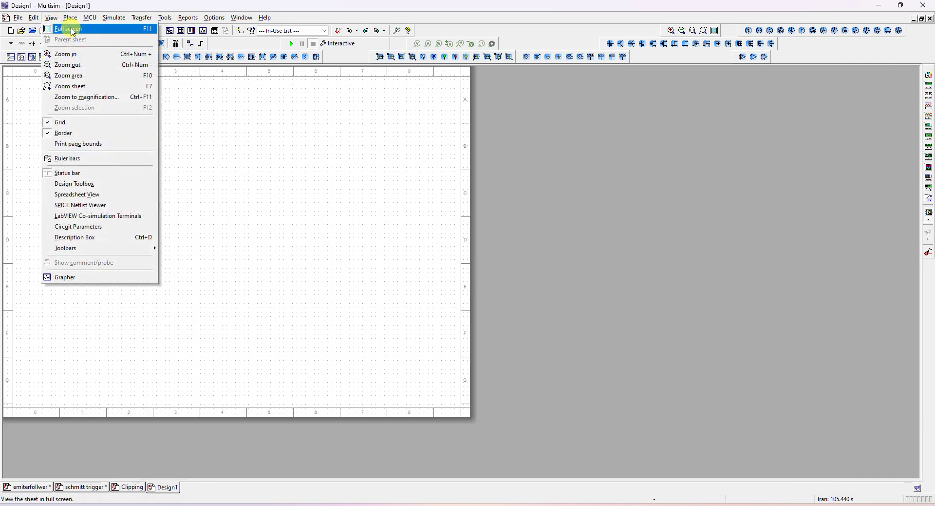
left_click(71, 18)
left_click(70, 18)
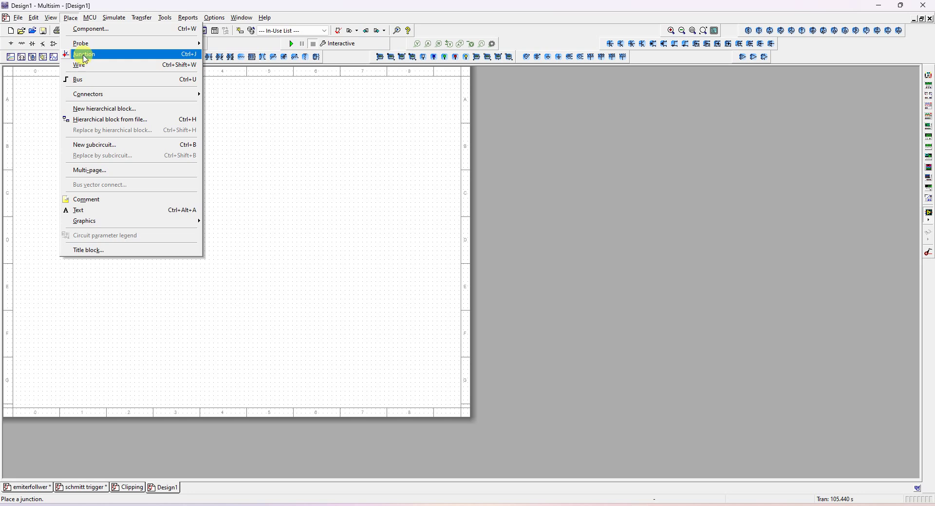
left_click(92, 28)
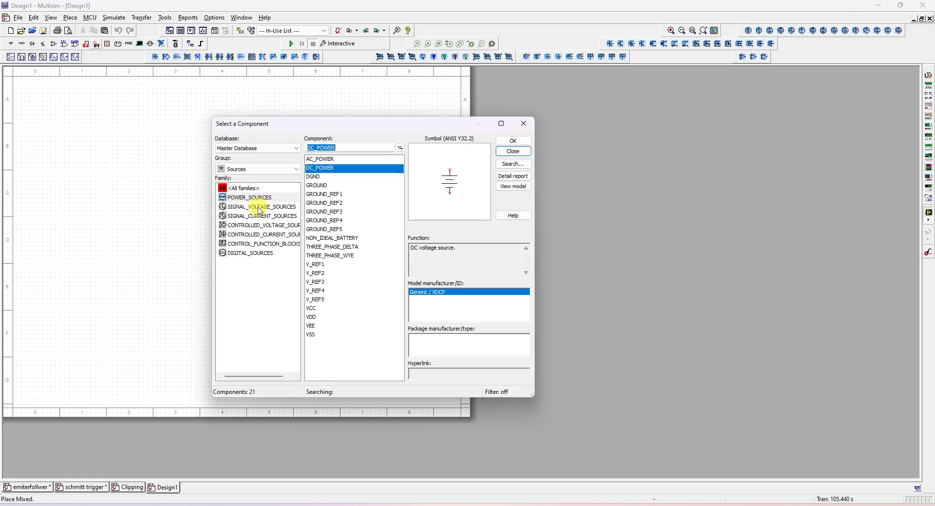
left_click(239, 169)
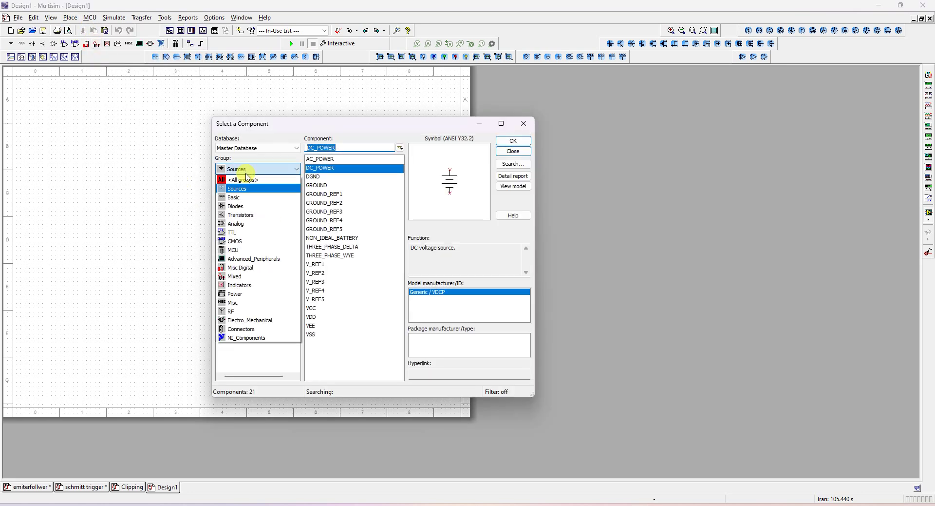
left_click(254, 197)
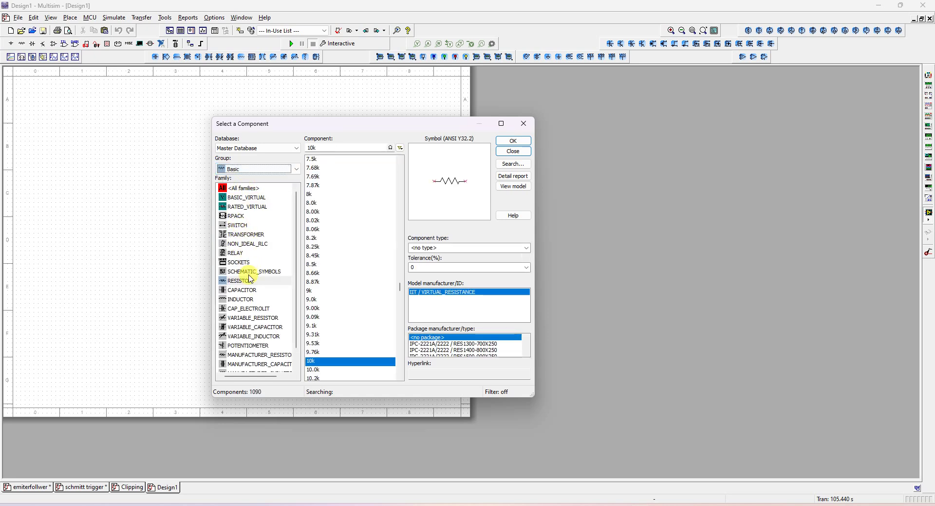
left_click(244, 281)
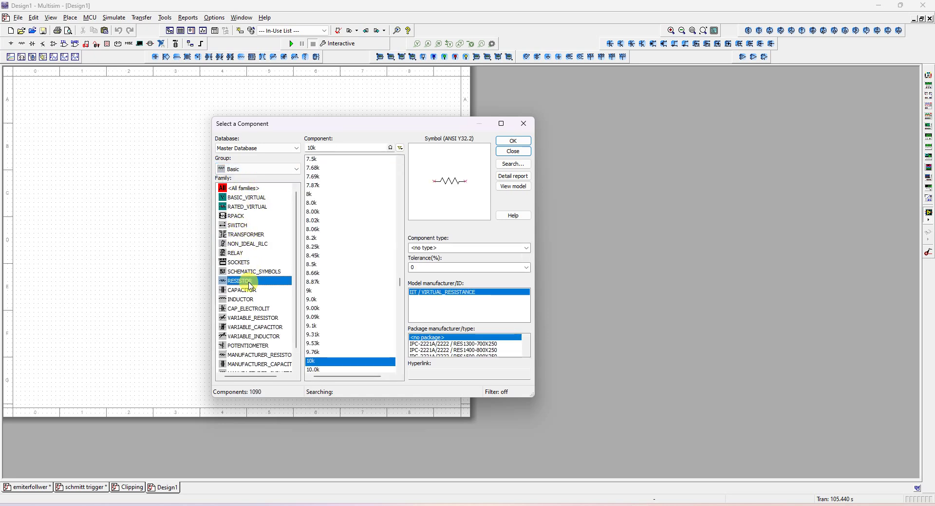
left_click(504, 147)
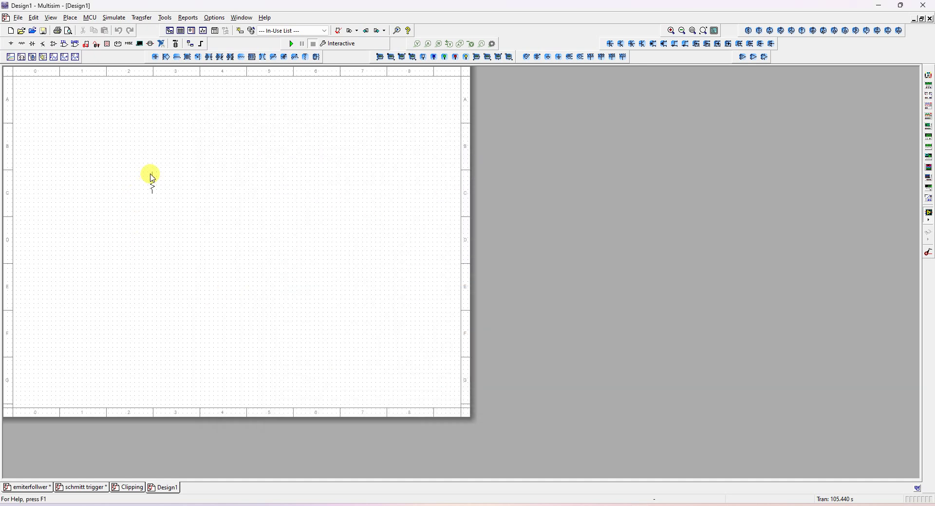
left_click(152, 173)
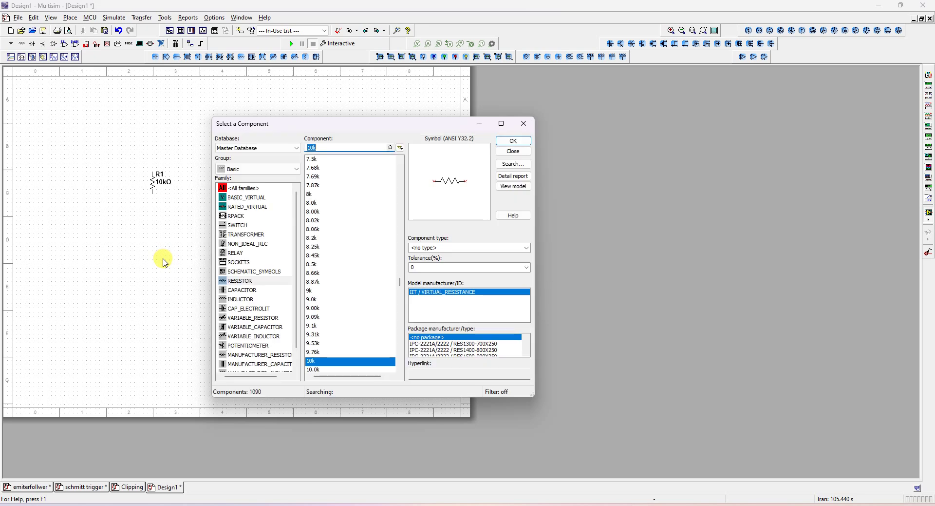
Step: Place three more vertical 10k resistors: one below R1, one at mid-sheet and one further right, level with the lower resistor
left_click(508, 142)
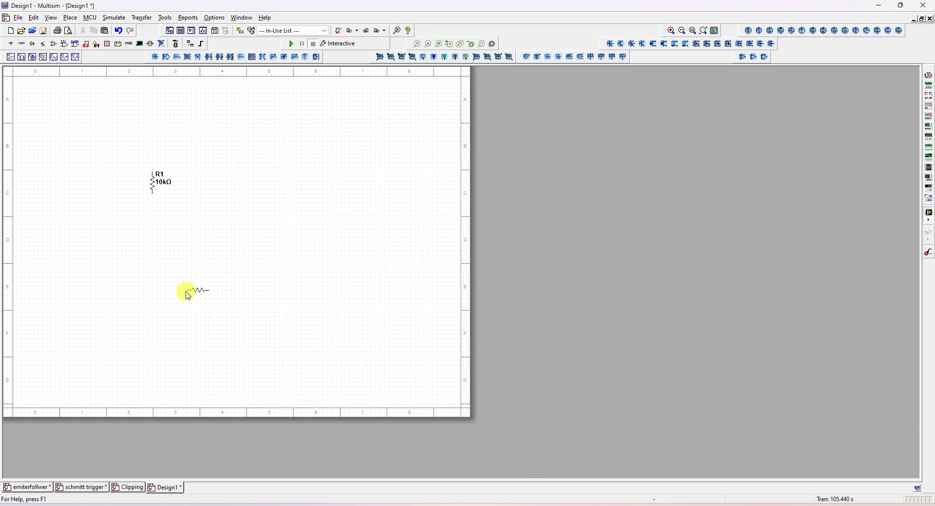
key("ctrl+r")
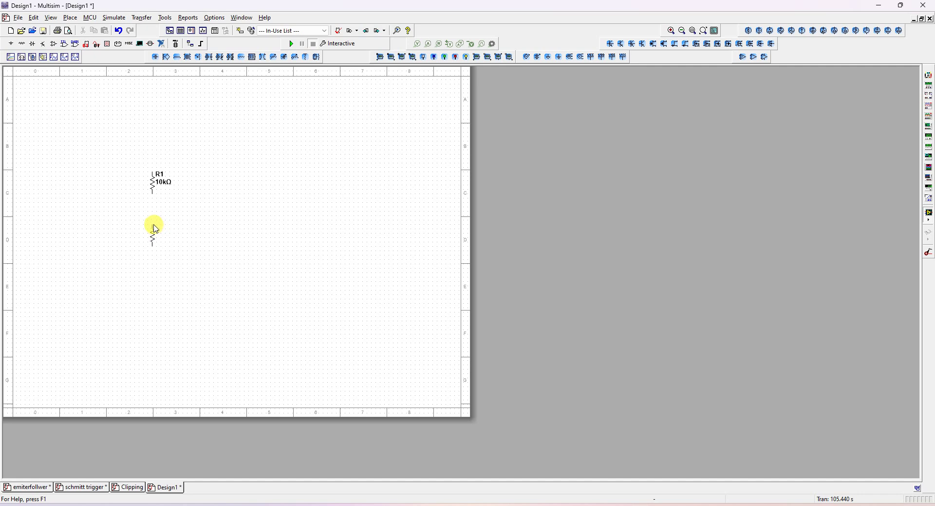
left_click(155, 229)
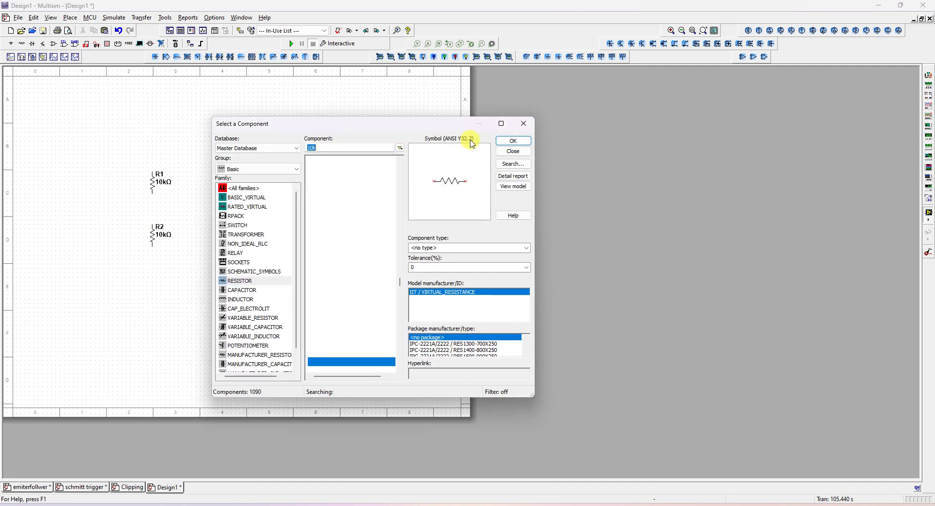
left_click(513, 140)
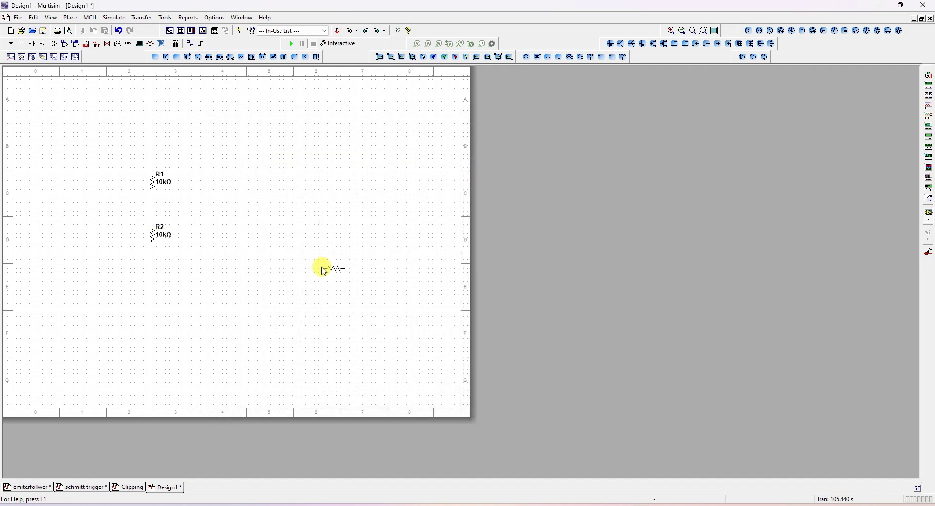
left_click(327, 218)
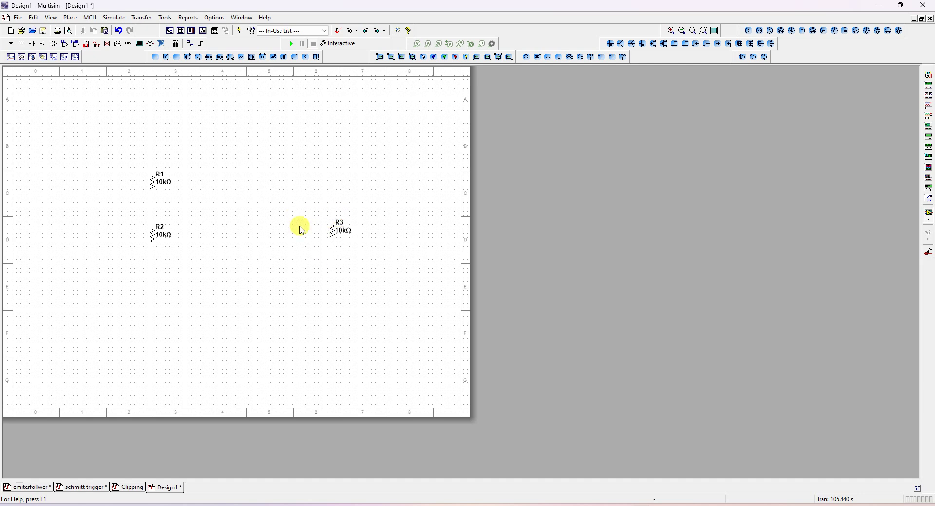
left_click(513, 140)
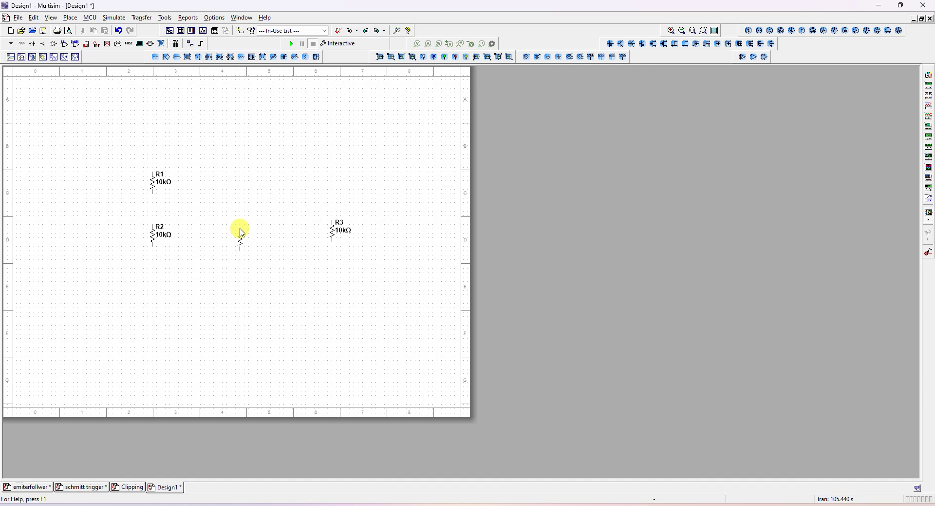
left_click(242, 233)
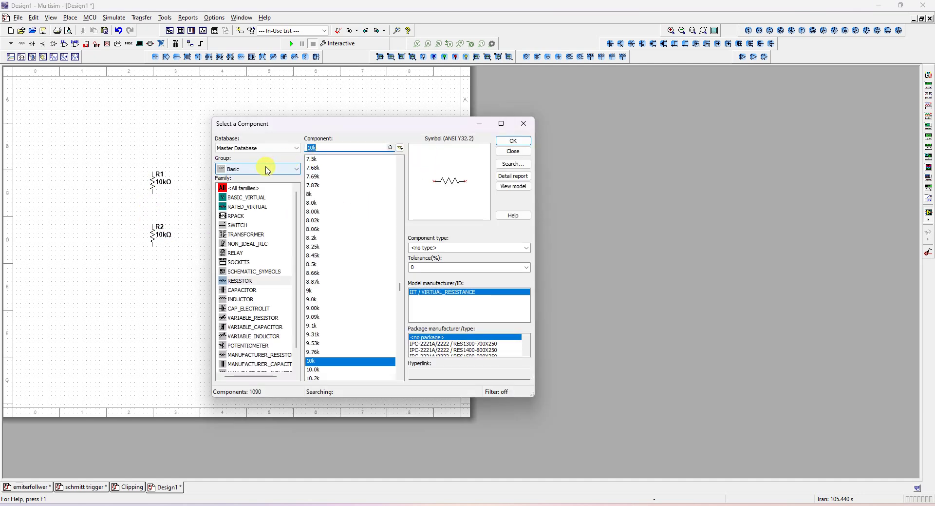
Step: Place a 2N2222A transistor from the Transistors group directly above the middle resistor R4
left_click(268, 169)
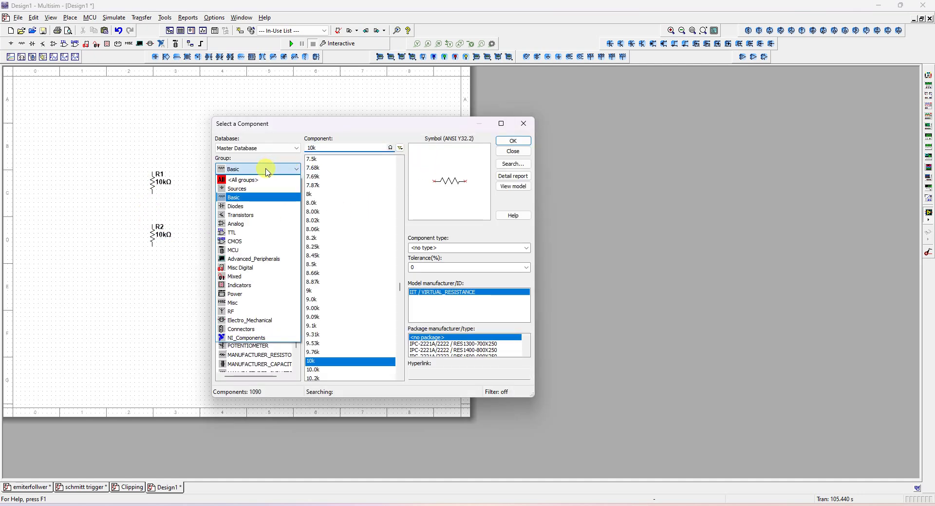
left_click(257, 216)
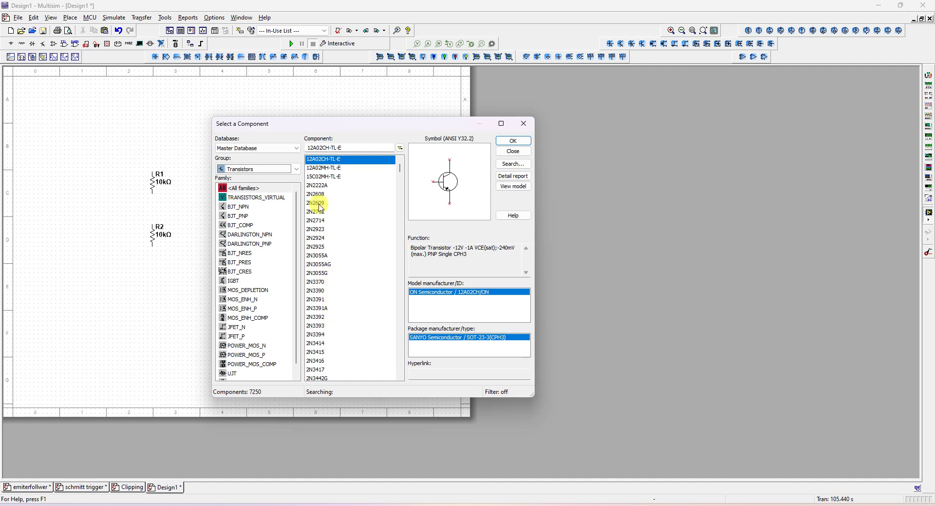
left_click(400, 376)
left_click(400, 376)
left_click(401, 376)
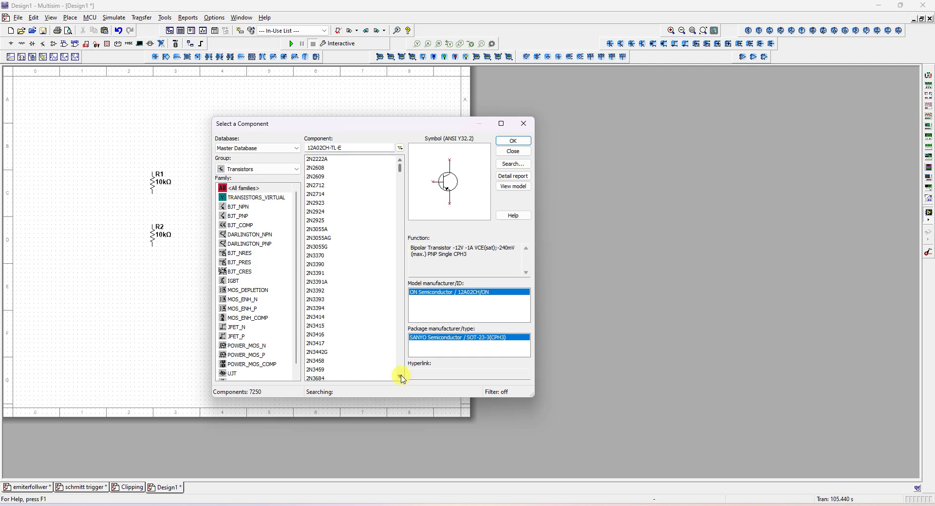
left_click(320, 159)
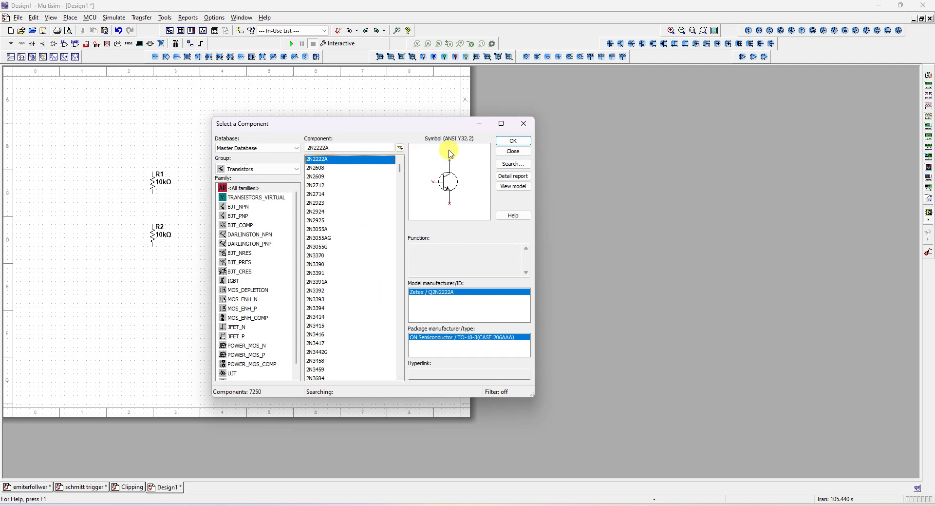
left_click(507, 143)
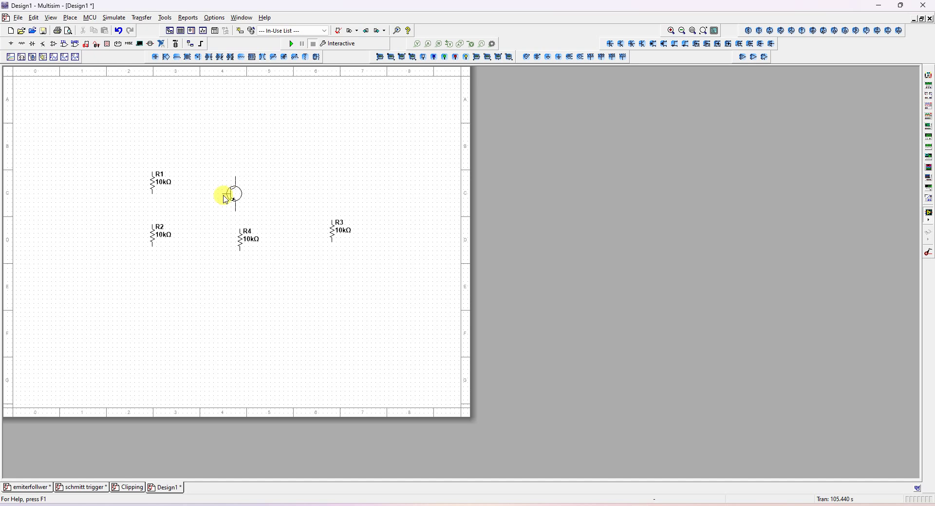
left_click(225, 202)
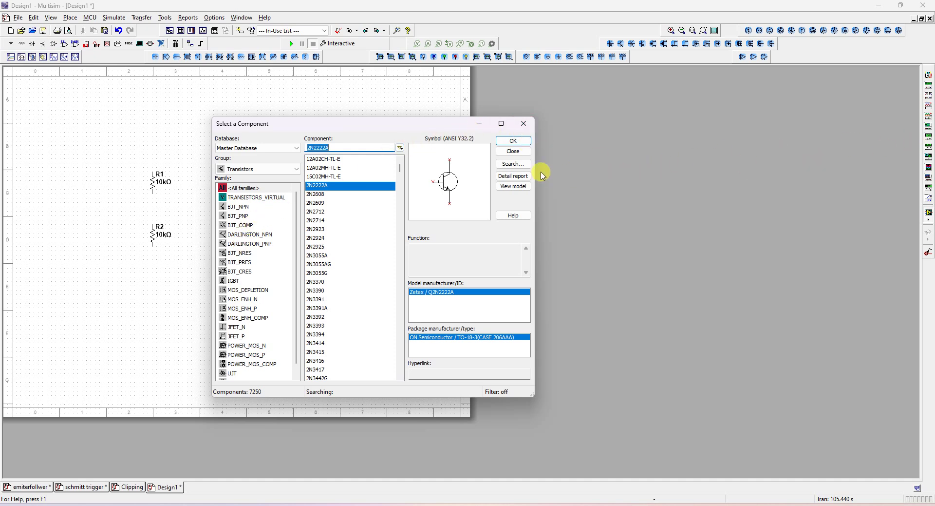
Step: Place two GROUND symbols from the Sources group, one left of and below R2 and one below R3
left_click(231, 170)
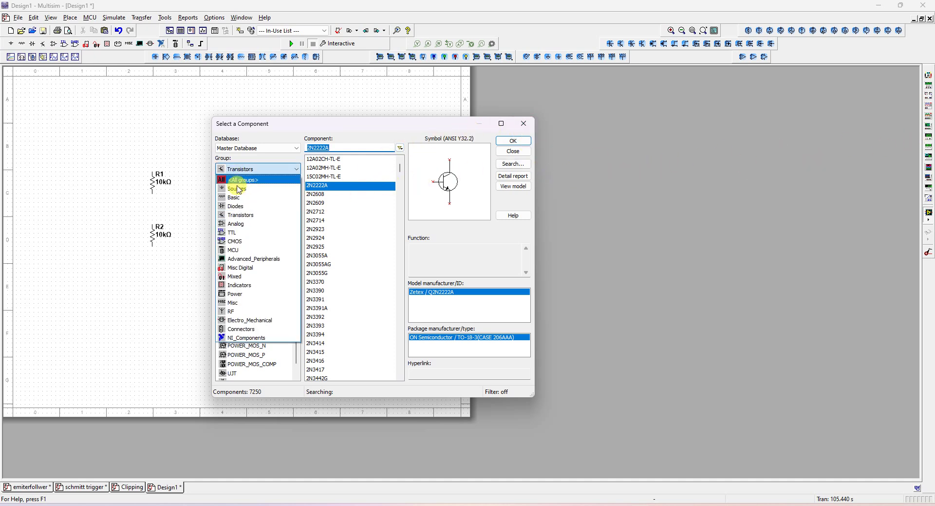
left_click(238, 193)
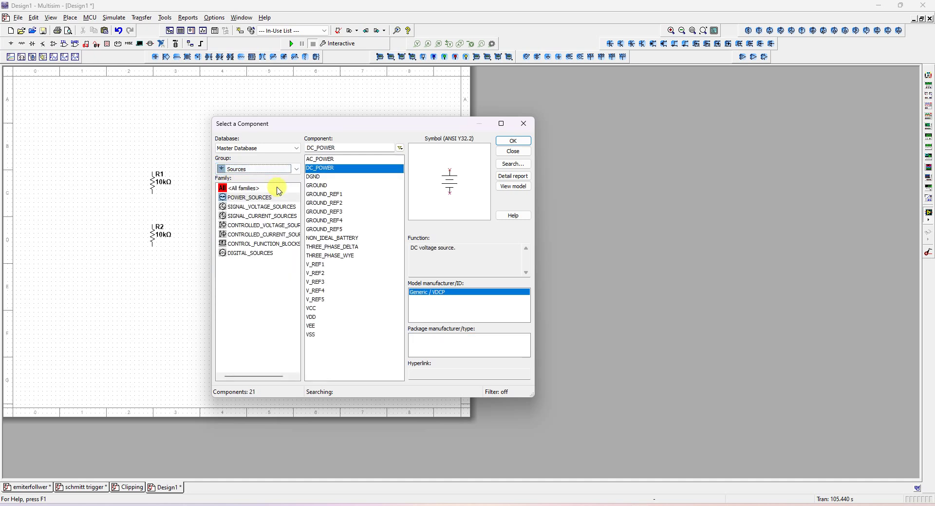
left_click(314, 185)
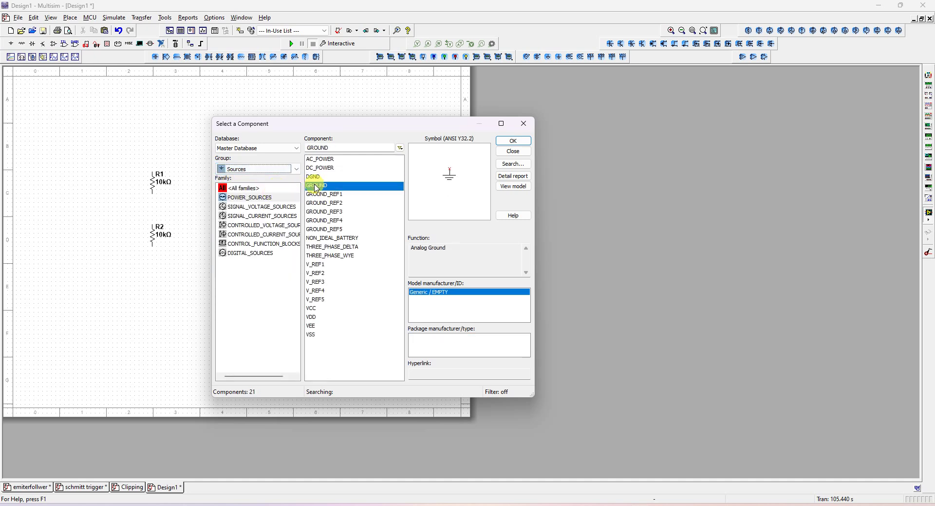
left_click(513, 140)
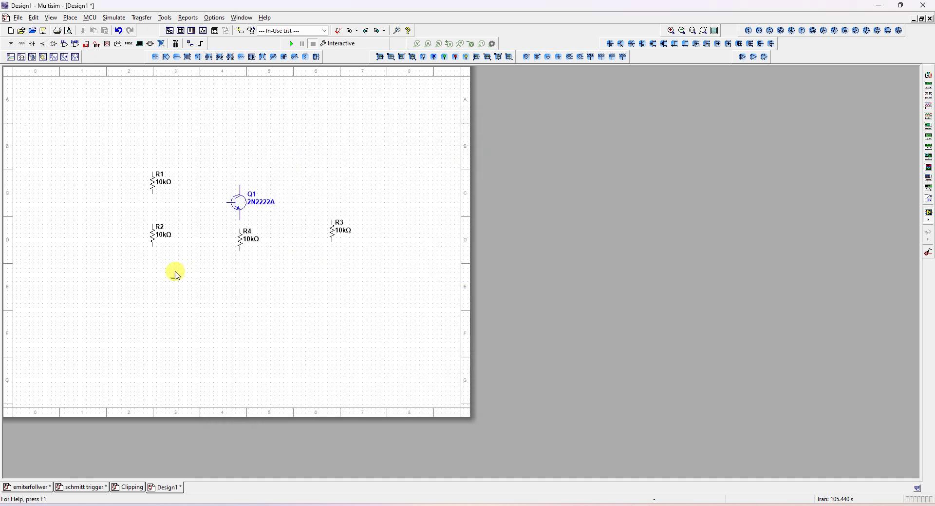
left_click(108, 254)
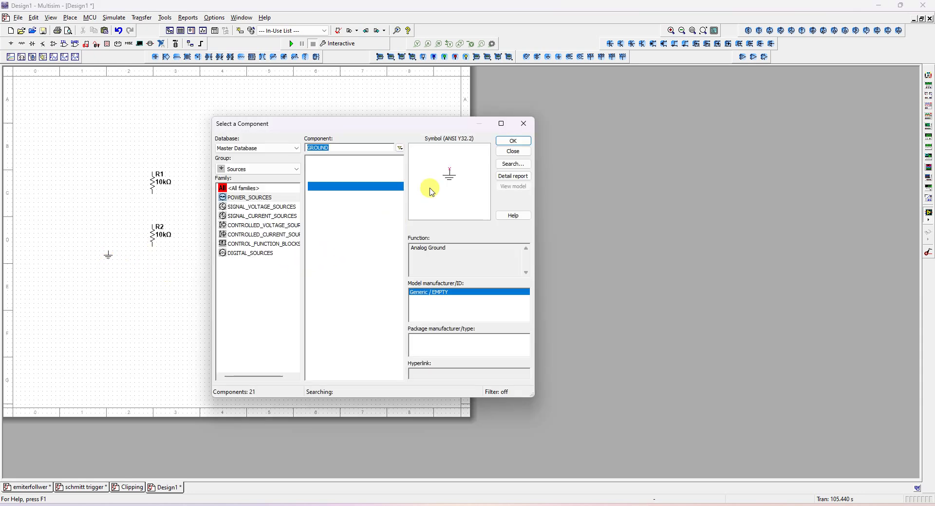
left_click(514, 141)
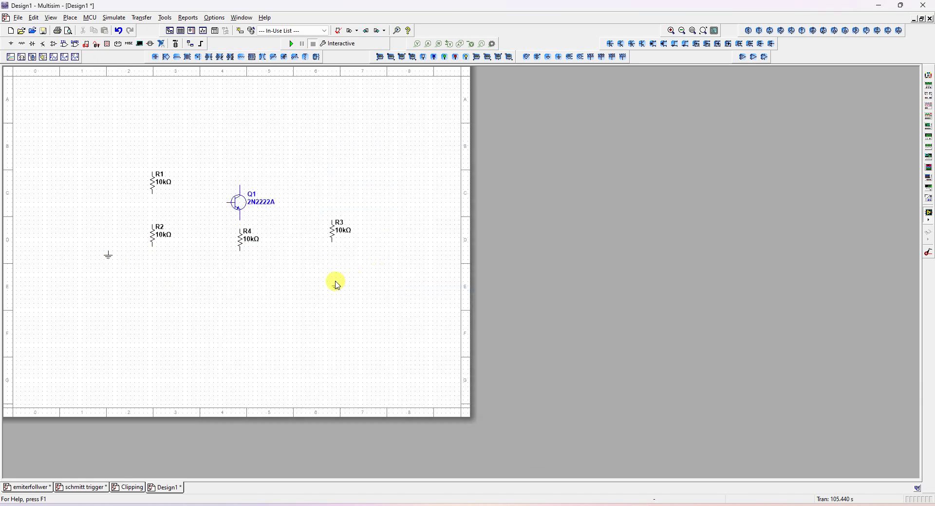
left_click(334, 263)
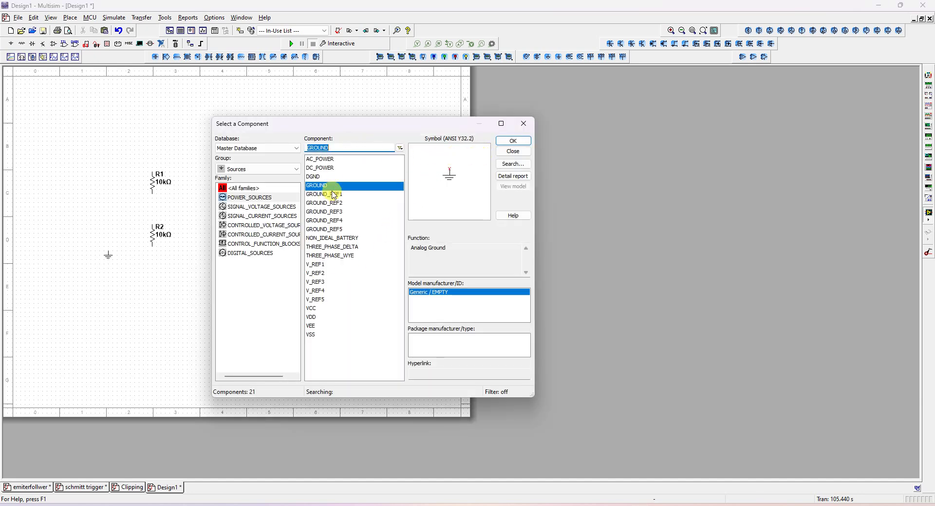
Step: Place a VCC supply from the POWER_SOURCES family above transistor Q1 and finish placing components
left_click(232, 201)
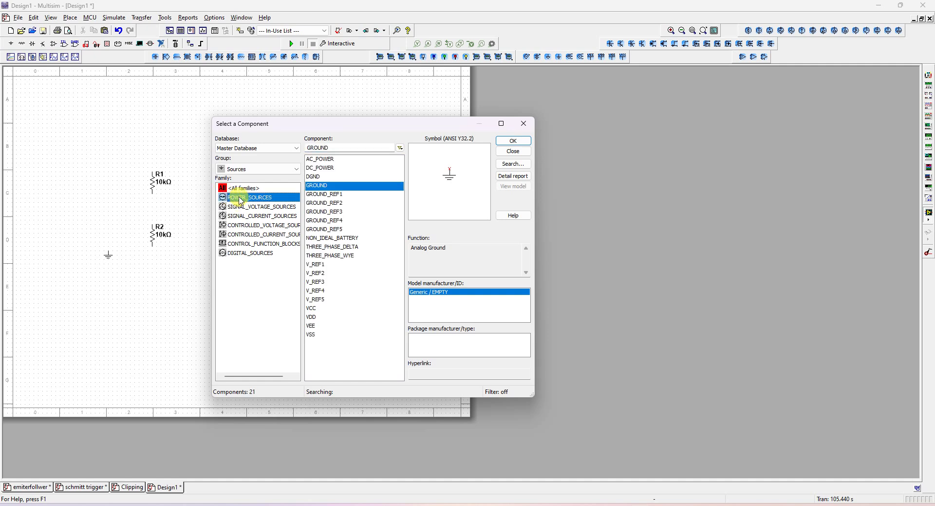
left_click(322, 167)
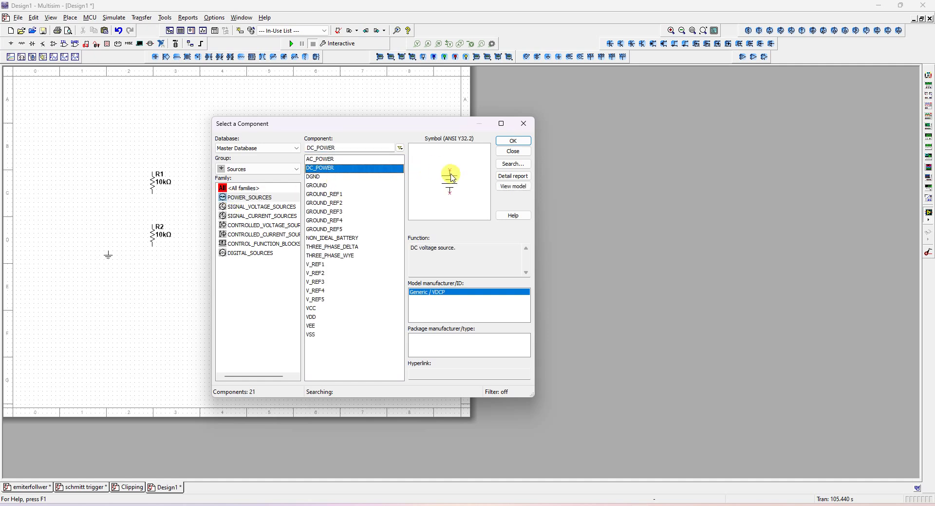
left_click(315, 317)
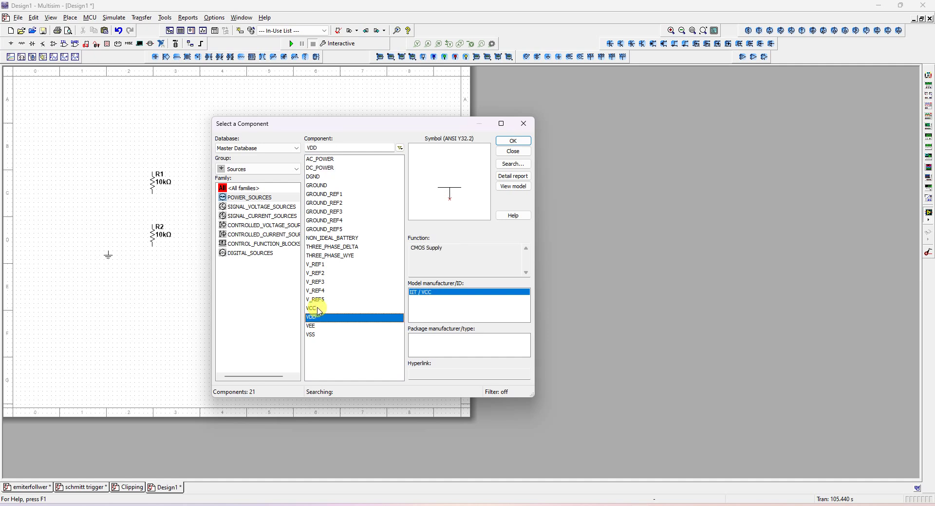
left_click(318, 309)
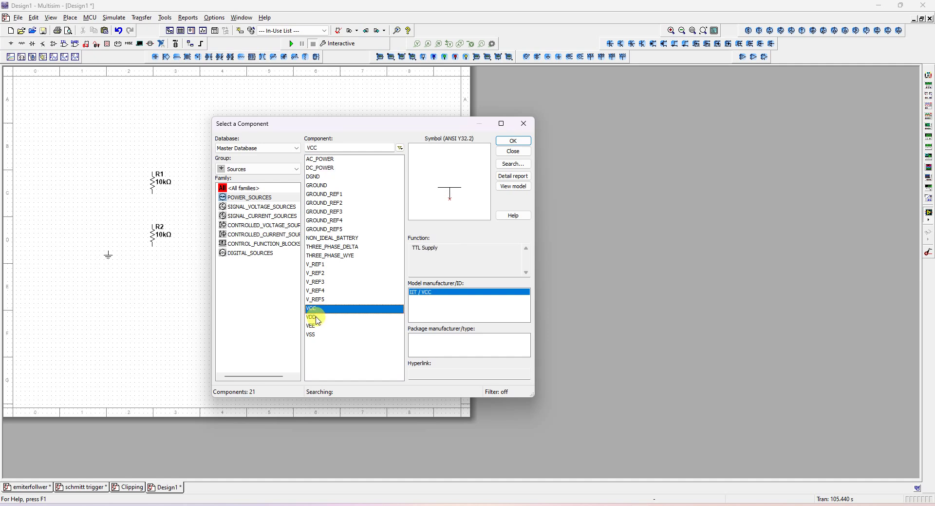
left_click(315, 317)
left_click(320, 326)
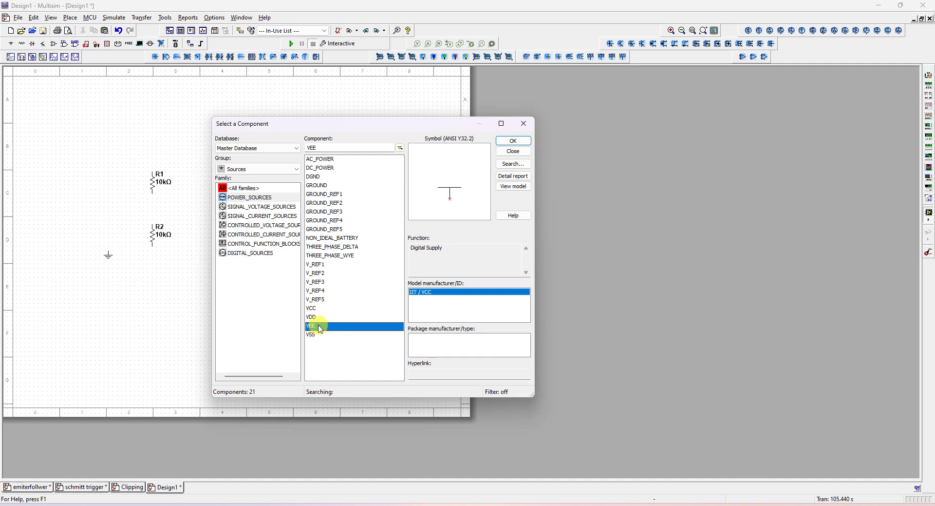
left_click(320, 335)
left_click(315, 309)
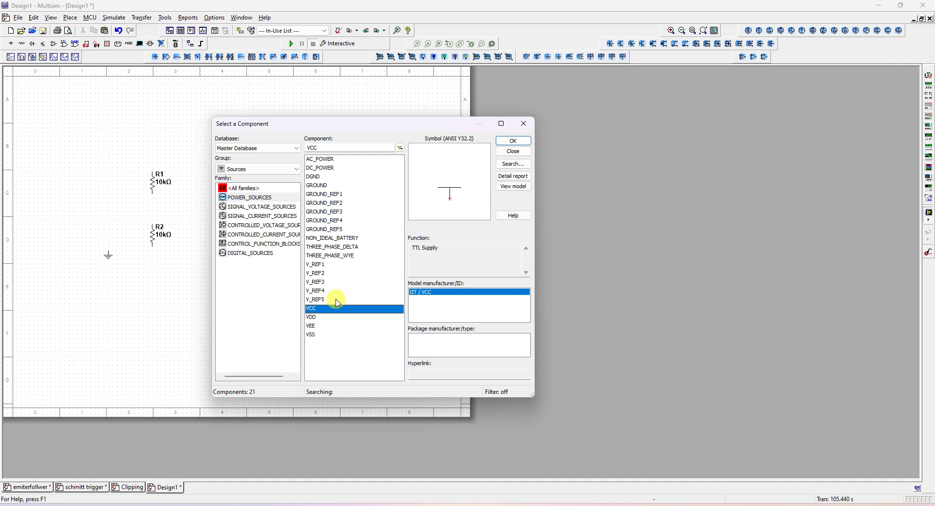
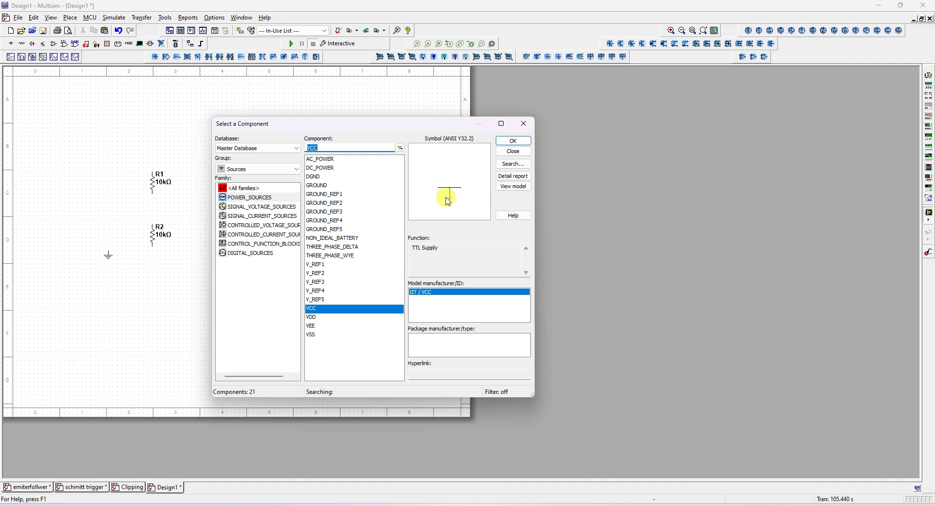
left_click(523, 123)
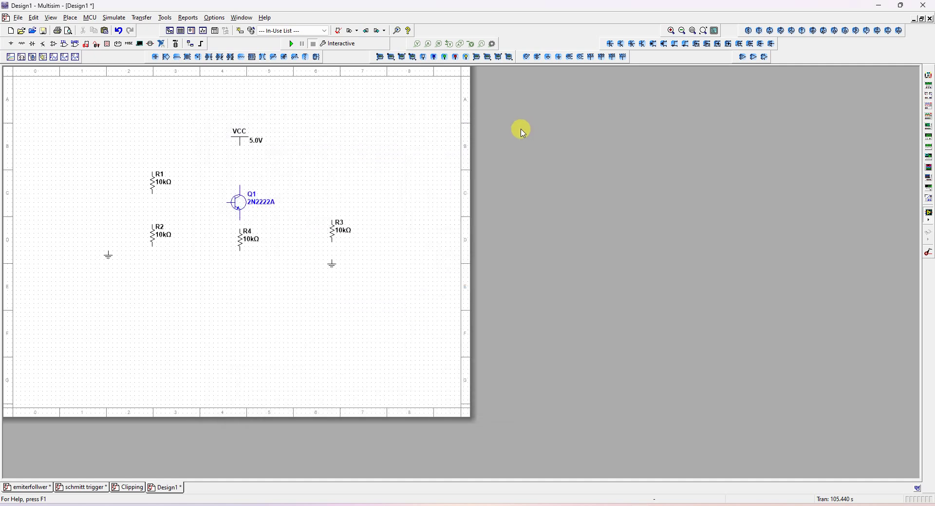
Step: Wire the VCC supply to Q1's collector and move the VCC symbol up, aligned straight above the transistor
left_click(242, 139)
left_click_drag(240, 131, 244, 126)
left_click(264, 181)
left_click(239, 186)
left_click(239, 144)
left_click(248, 141)
left_click_drag(247, 142, 239, 142)
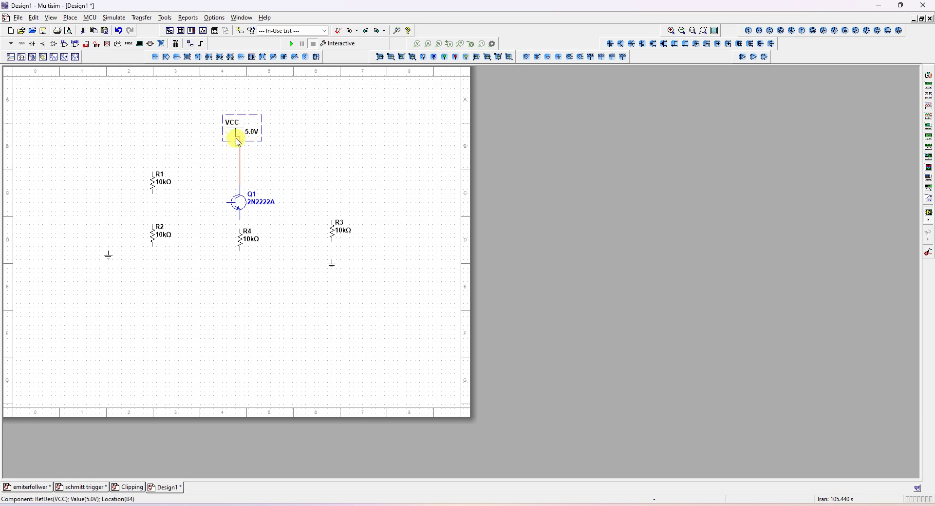
left_click(235, 160)
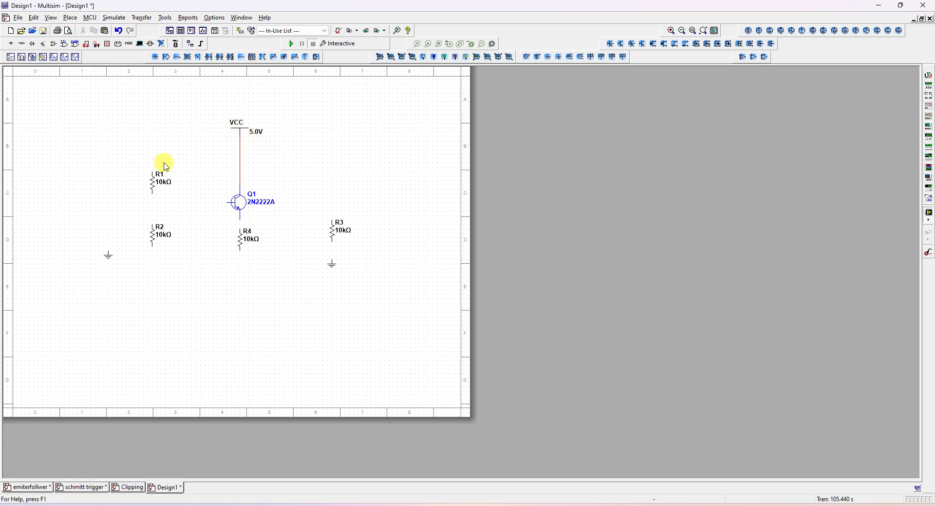
Step: Wire R1 and R2 in series from the VCC line and connect their junction to Q1's base
left_click(152, 171)
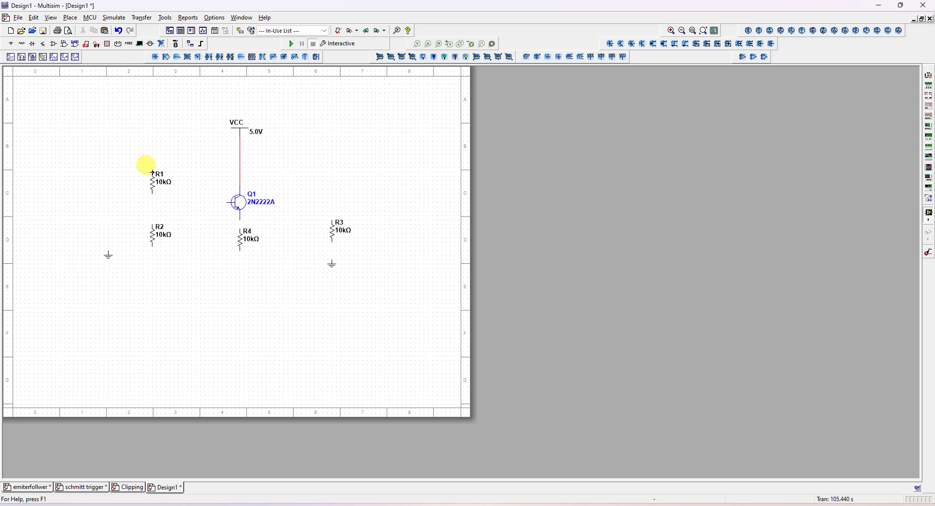
left_click(239, 144)
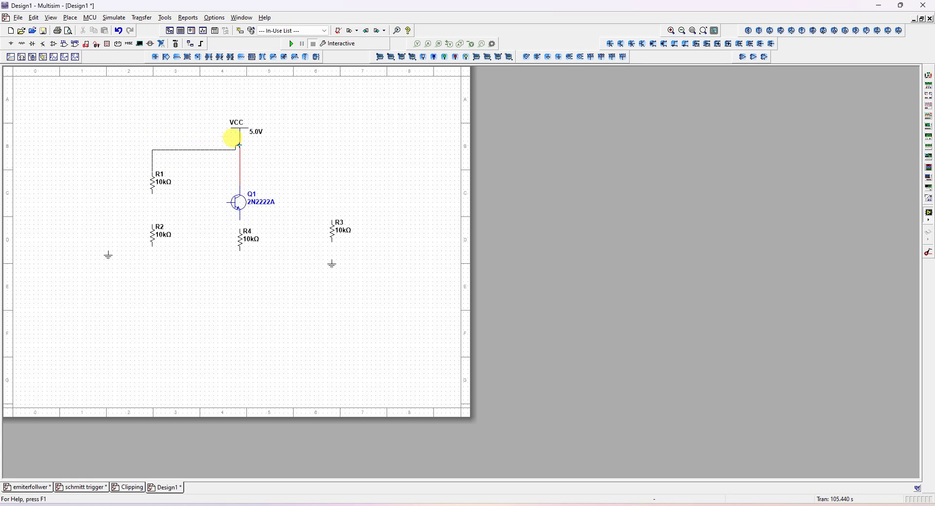
left_click(158, 195)
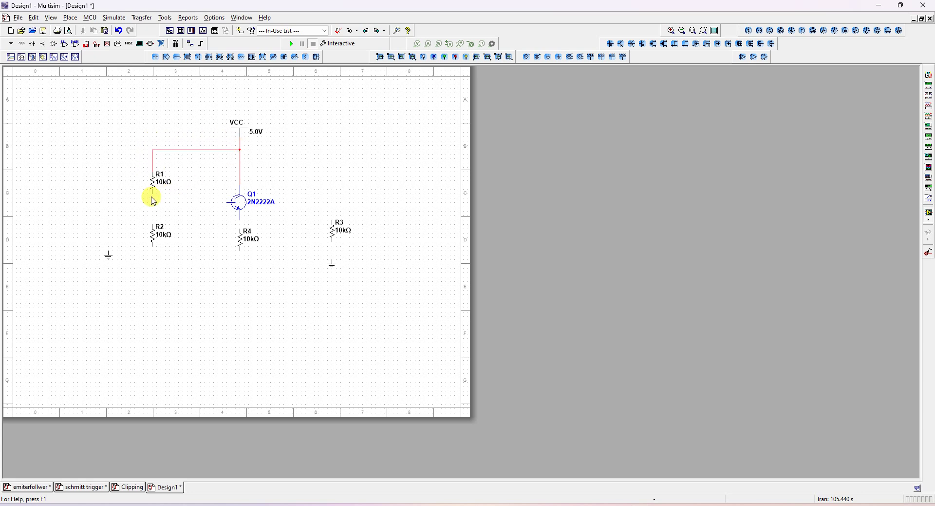
left_click(153, 224)
left_click(227, 205)
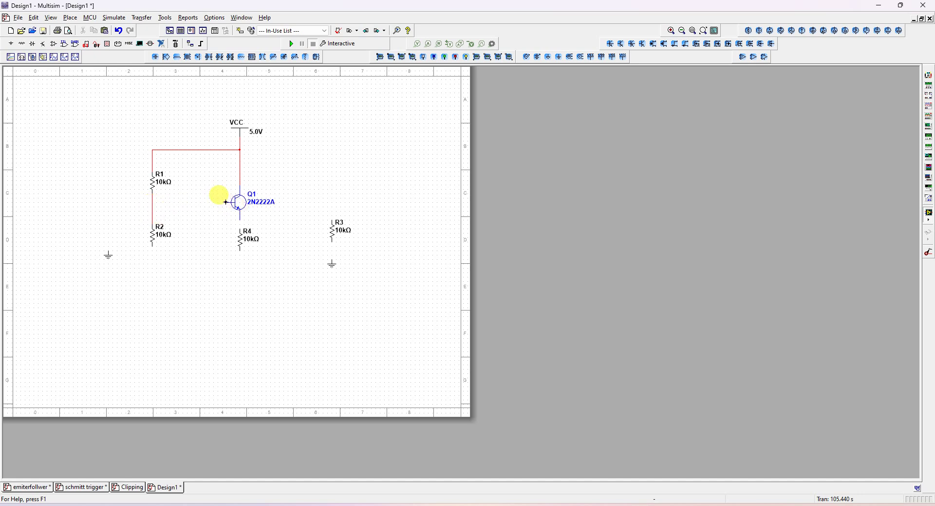
left_click(152, 201)
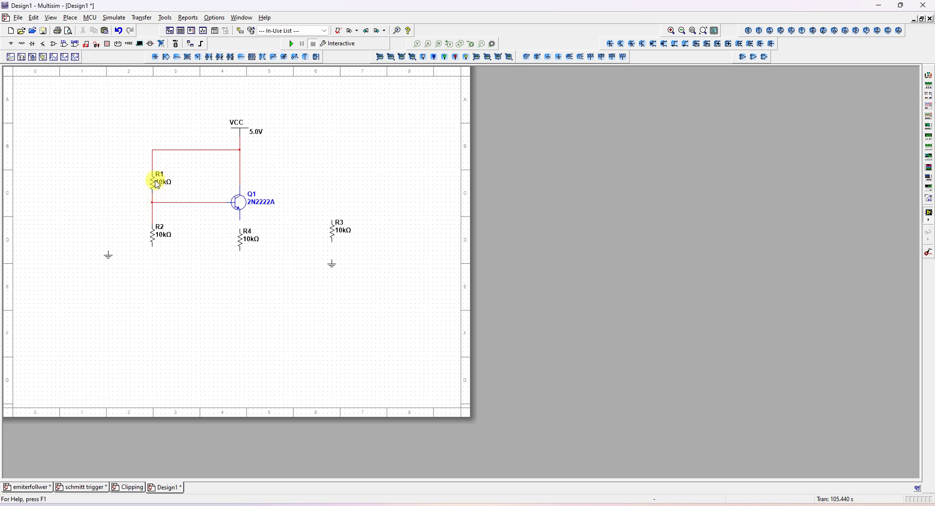
Step: Move R1 slightly up along its wire and connect Q1's emitter to the upper end of R4
left_click_drag(157, 184, 156, 177)
left_click(198, 190)
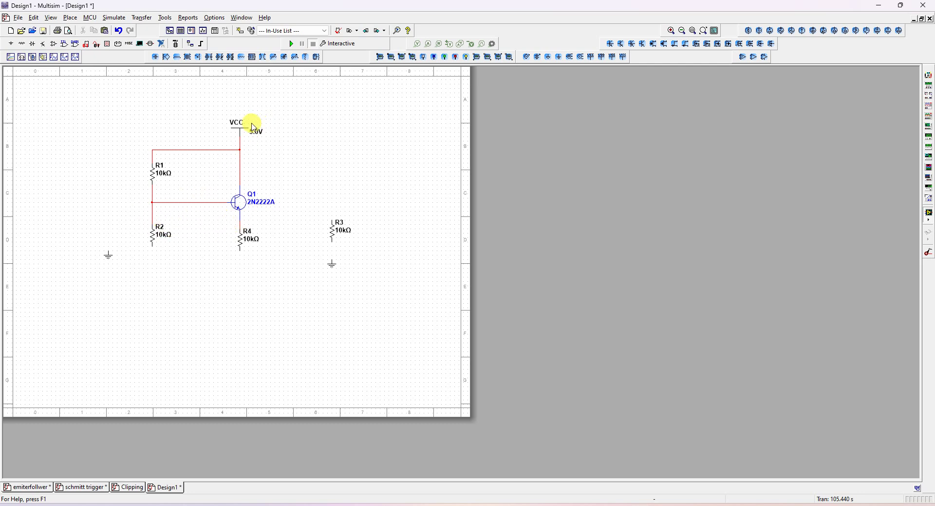
Step: Place two 1 µF capacitors from the Basic group's CAPACITOR family, one left of the R1–R2 junction and one between R4 and R3
left_click(70, 19)
left_click(72, 28)
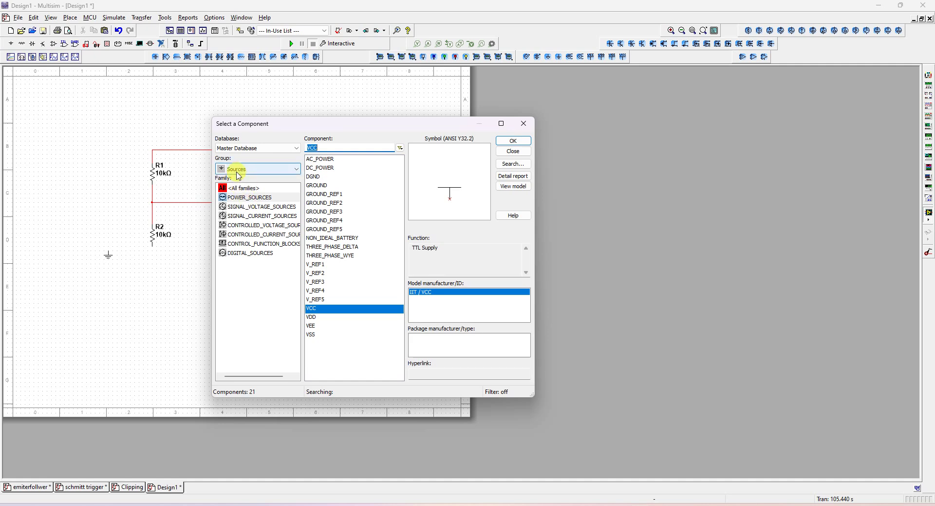
left_click(254, 175)
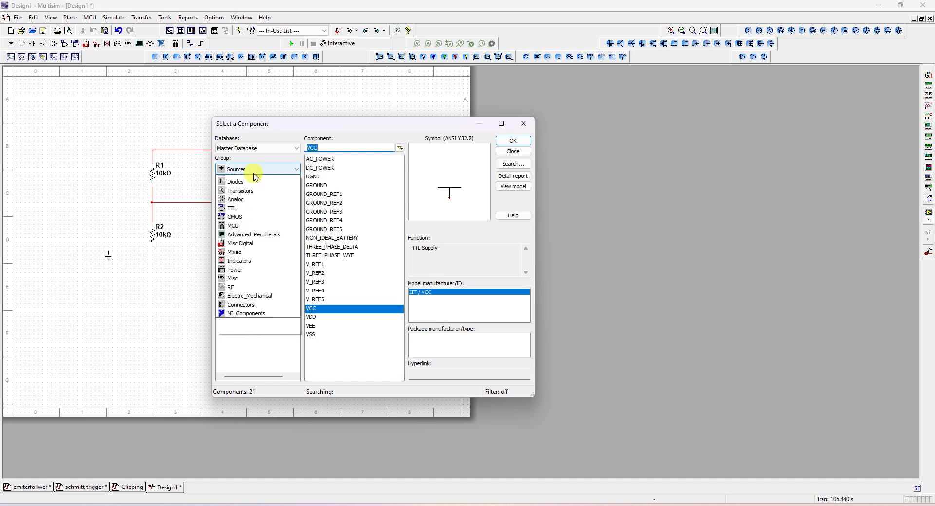
left_click(236, 173)
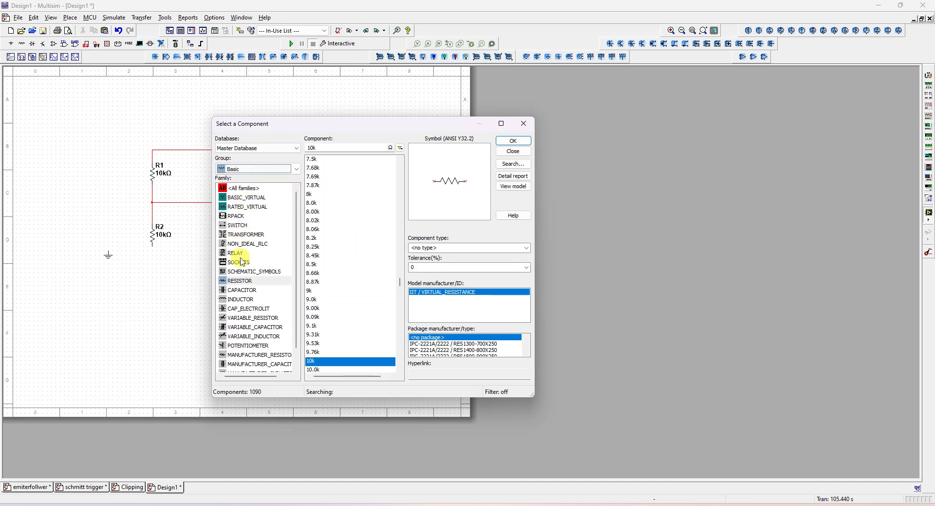
left_click(242, 290)
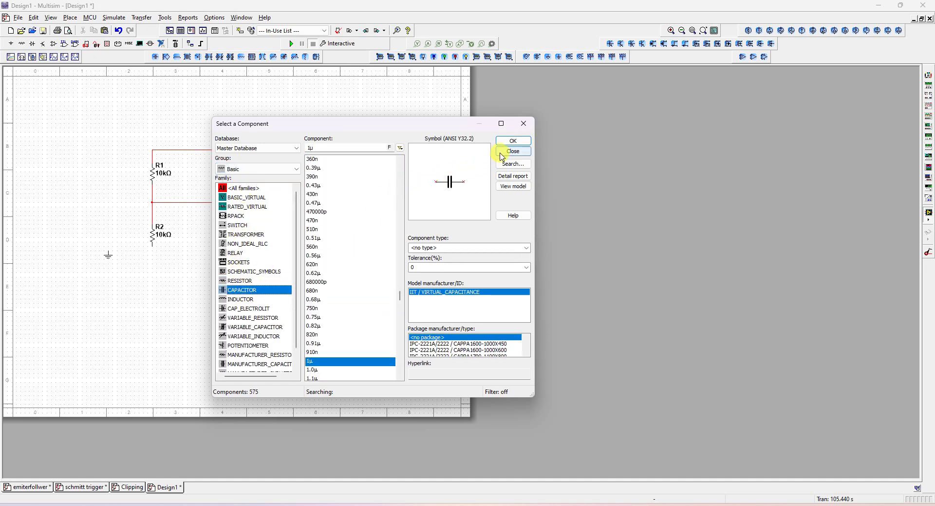
left_click(513, 141)
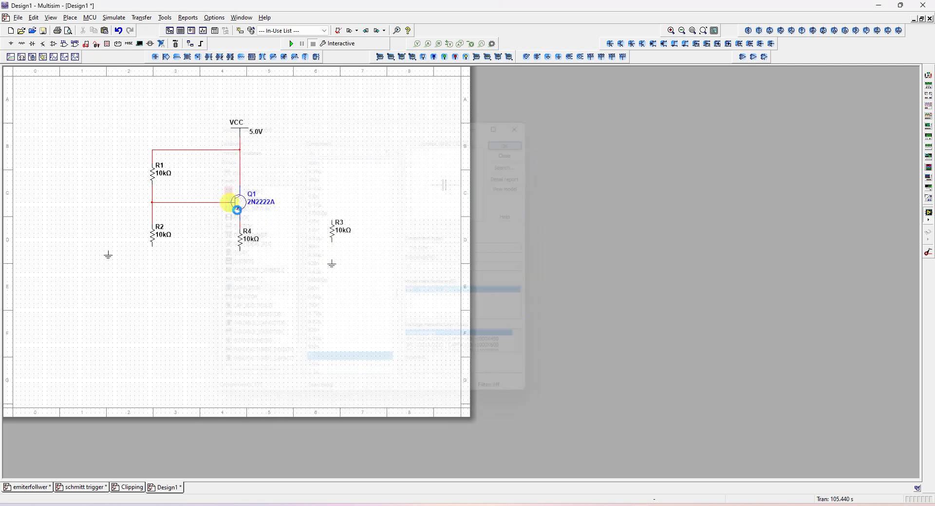
left_click(115, 201)
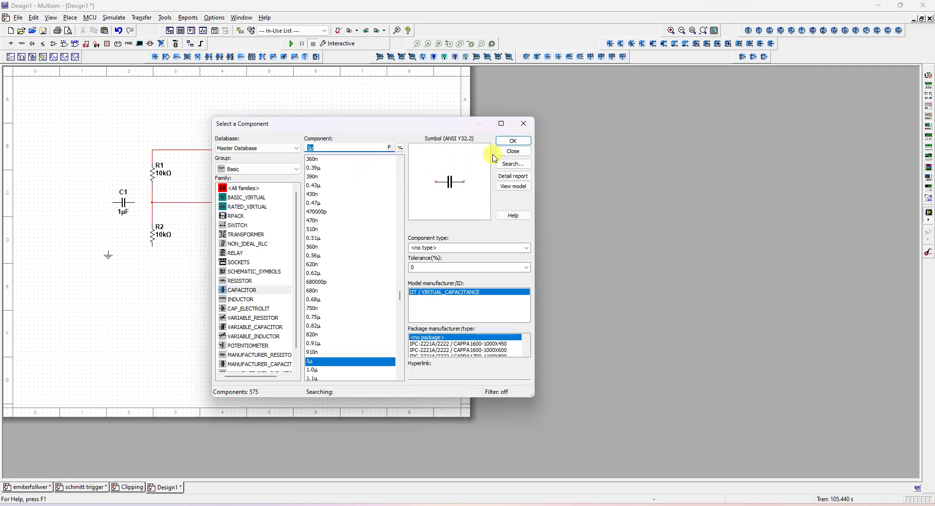
left_click(513, 141)
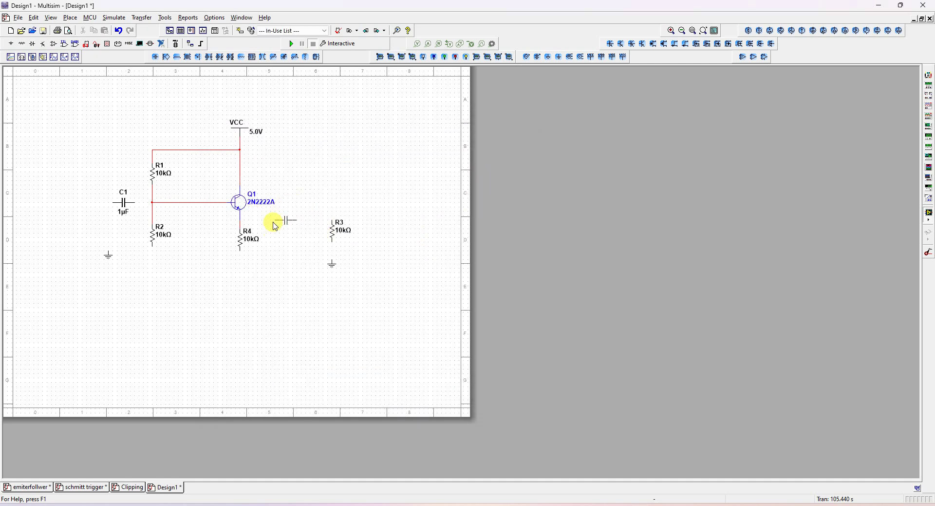
left_click(242, 243)
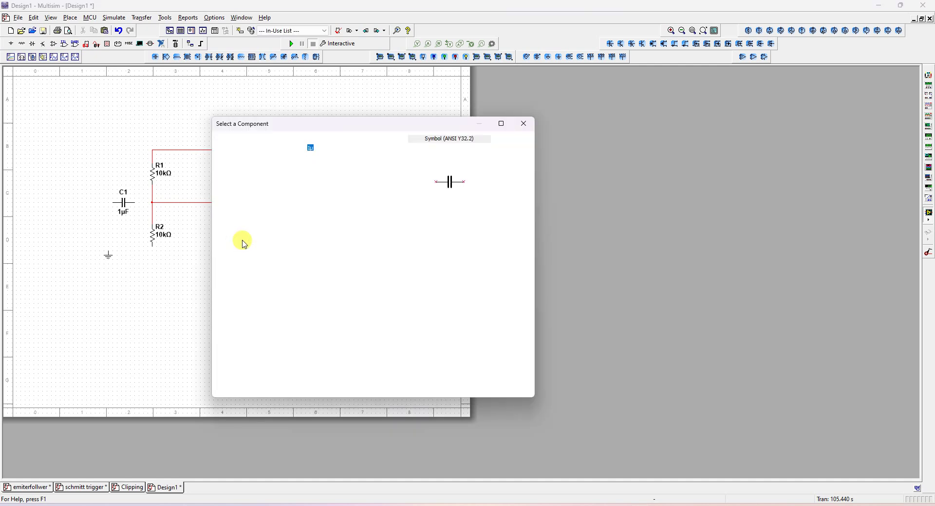
left_click(501, 154)
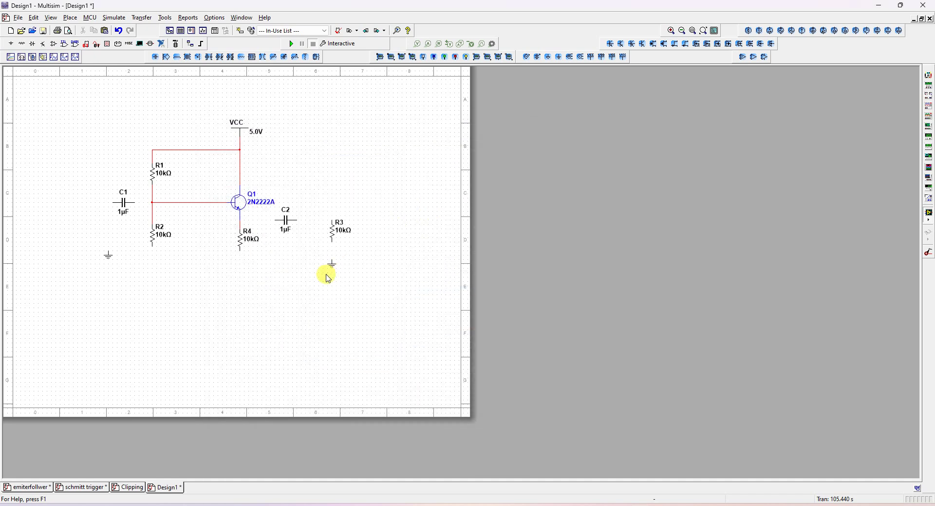
Step: Move R4 and capacitor C2 down, and wire C2's left terminal to the line between Q1's emitter and R4
left_click_drag(241, 242, 241, 256)
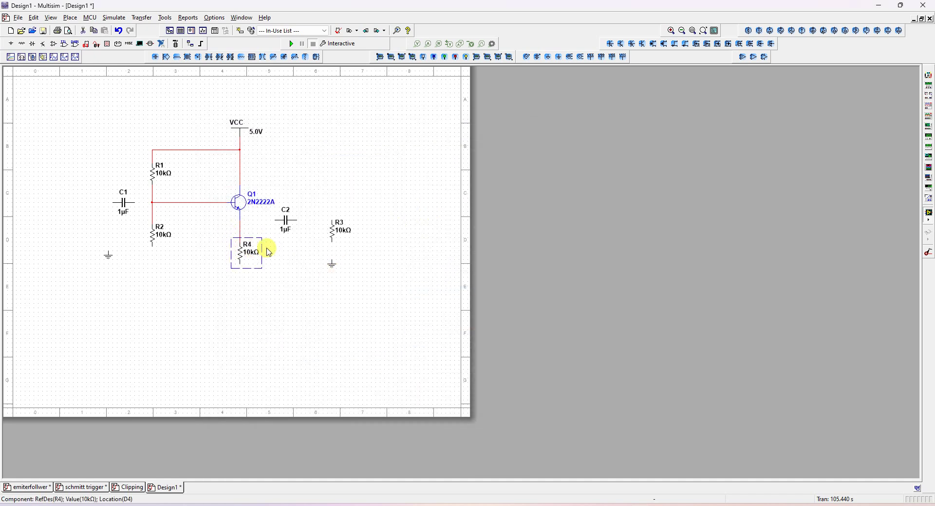
left_click(295, 257)
left_click_drag(289, 229, 287, 245)
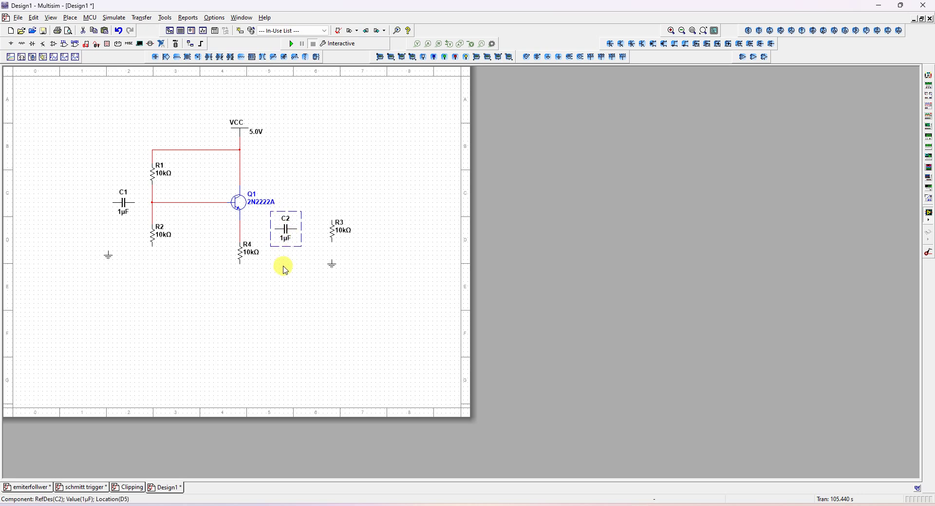
left_click(285, 268)
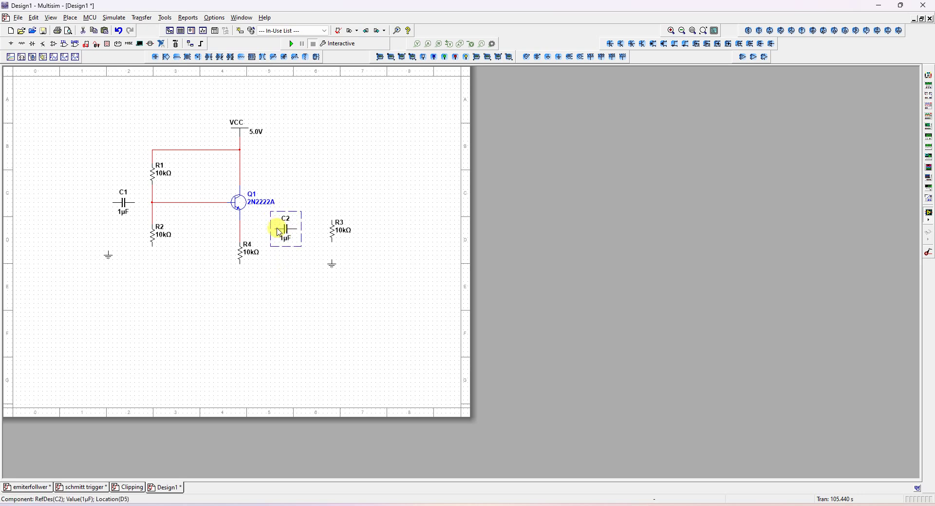
left_click(265, 234)
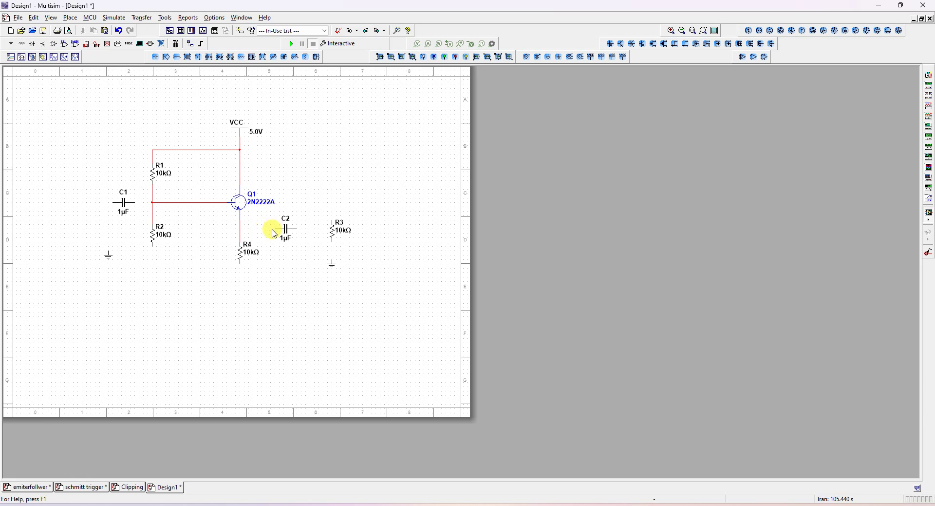
left_click(274, 229)
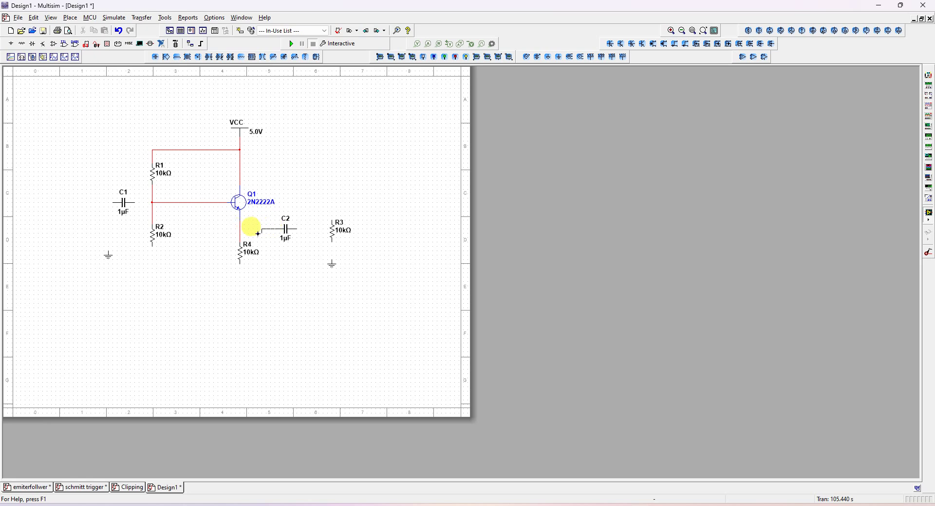
left_click(241, 229)
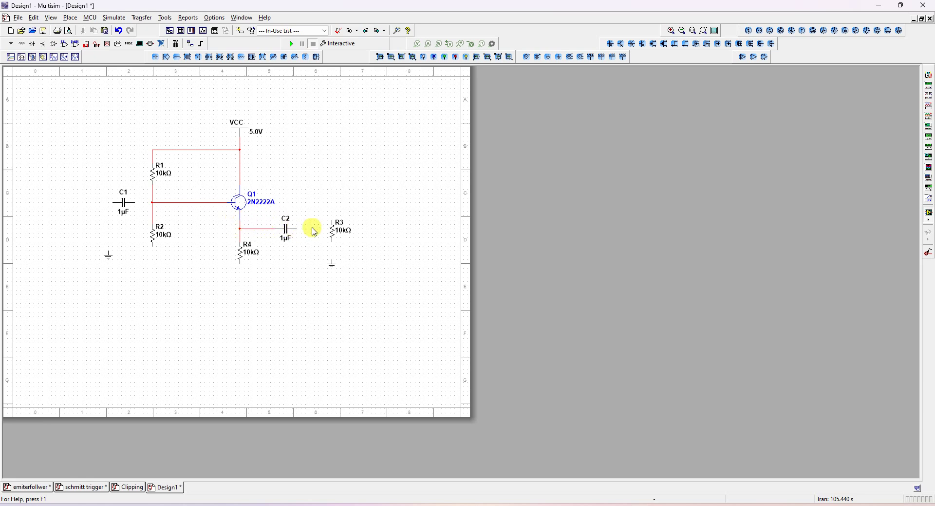
Step: Move R3 and its ground down into vertical alignment, and wire C2's right terminal to the upper end of R3
left_click_drag(333, 263, 330, 301)
left_click_drag(325, 240, 317, 266)
left_click(297, 225)
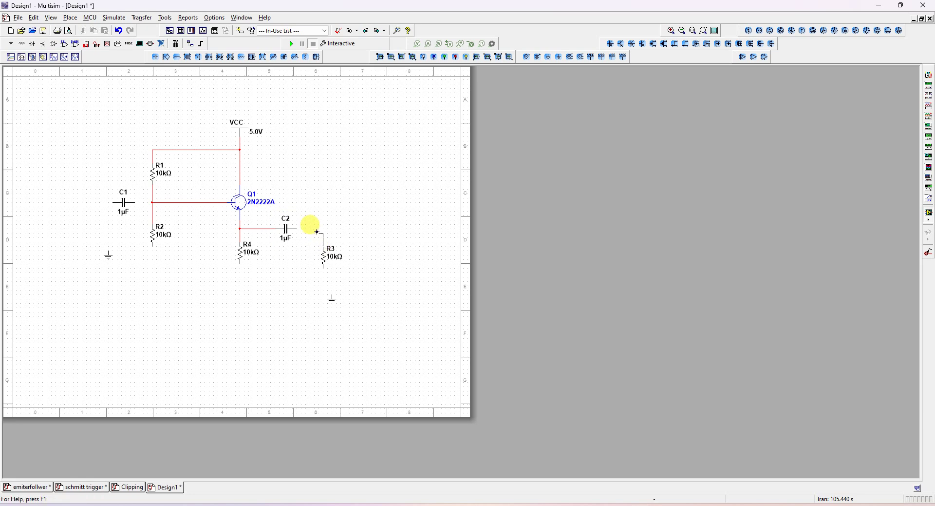
left_click(298, 228)
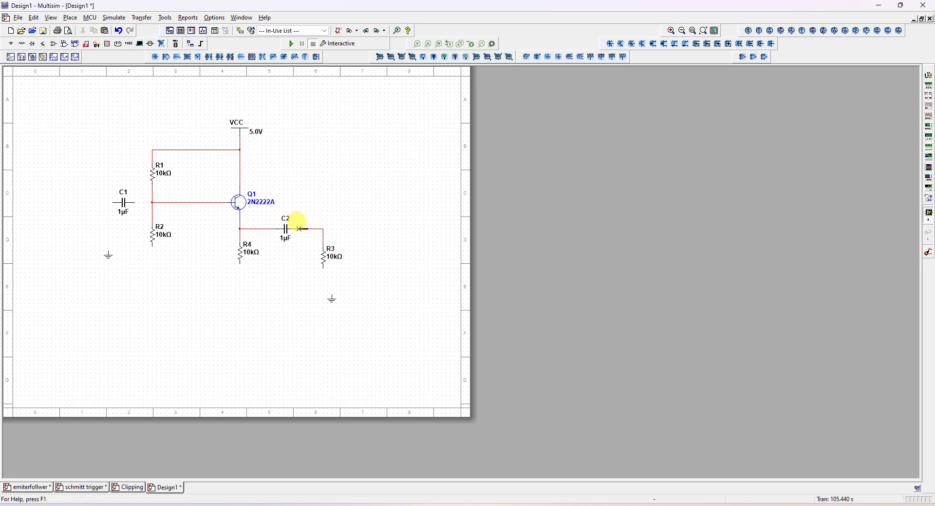
left_click(333, 300)
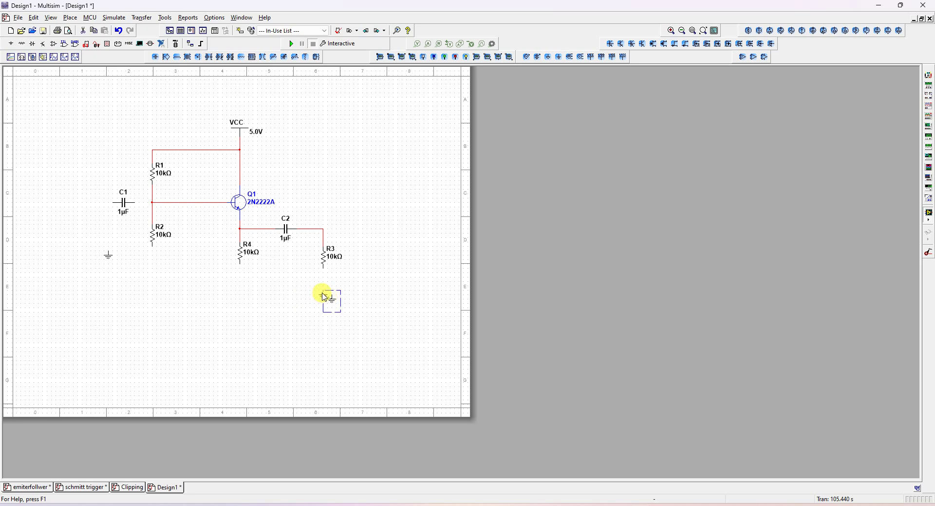
left_click(196, 307)
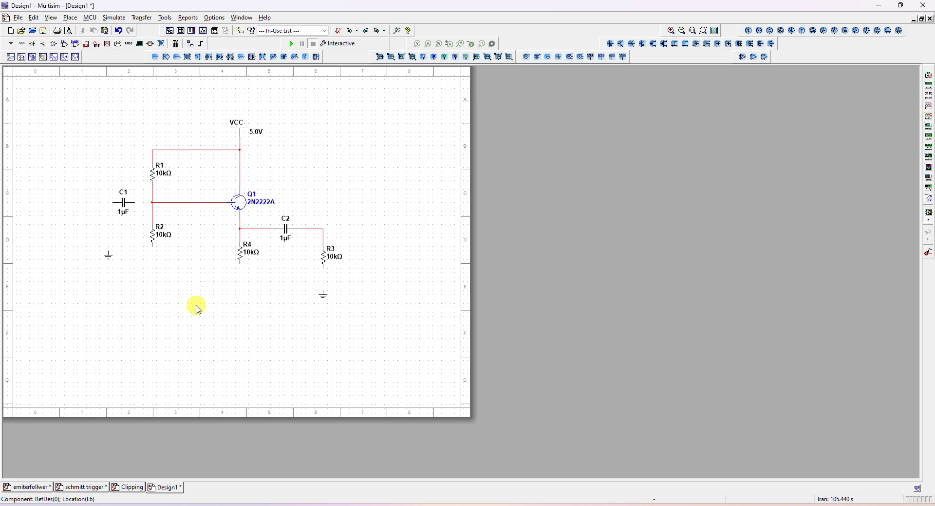
Step: Check the component values in the emiterfollwer design, and set R1's resistance to 22k in Design1
left_click(6, 486)
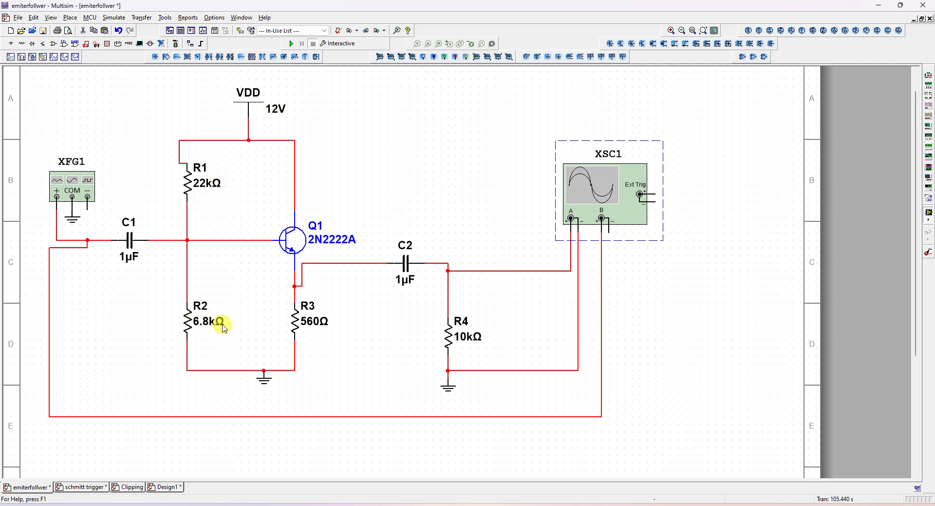
left_click(167, 487)
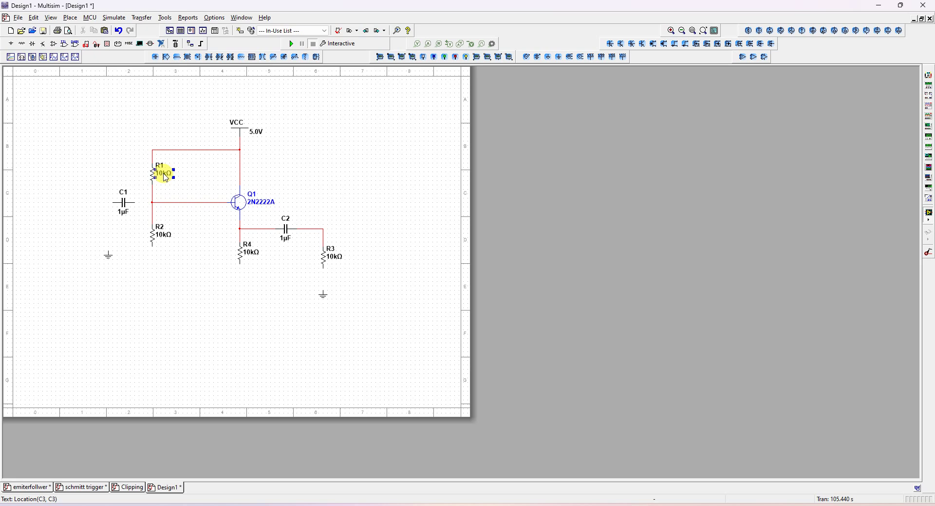
left_click(164, 175)
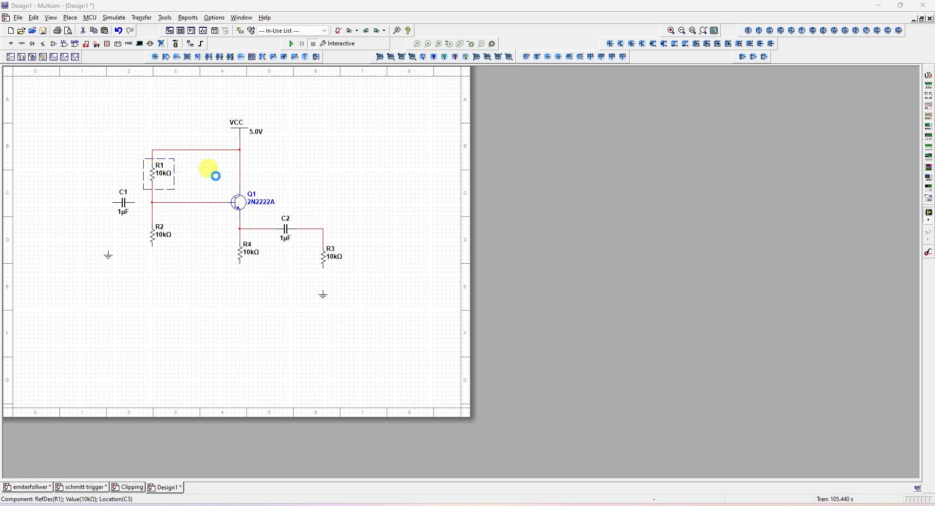
type("22k")
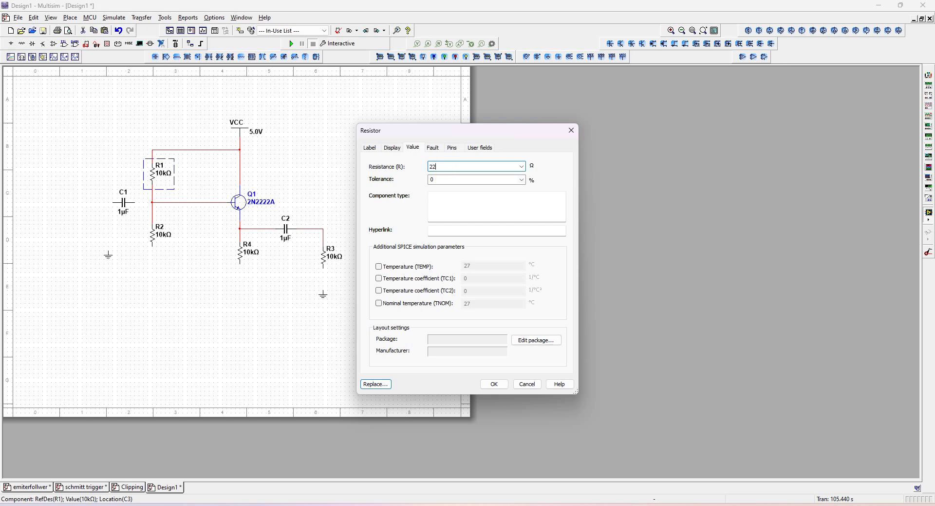
left_click(495, 384)
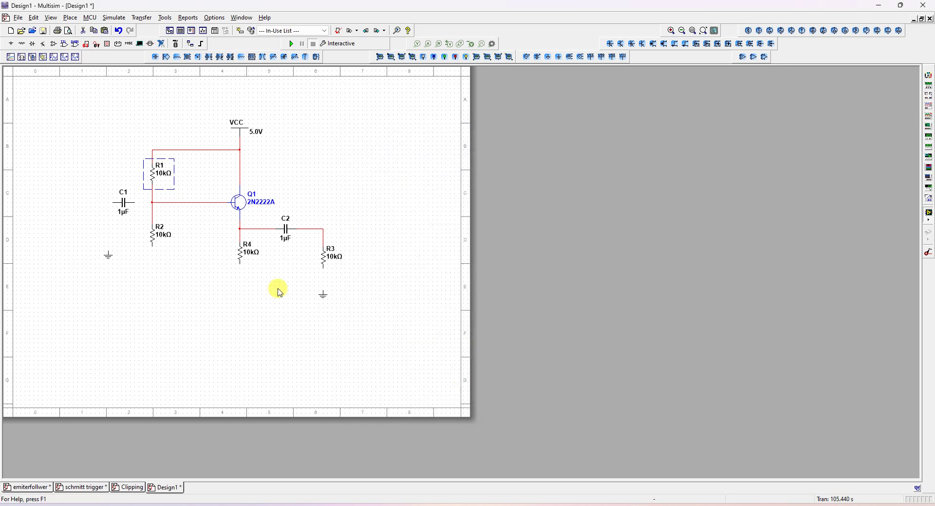
Step: Set R2's resistance to 6.8K and wire C1's right terminal to the R1–R2 junction
left_click(166, 234)
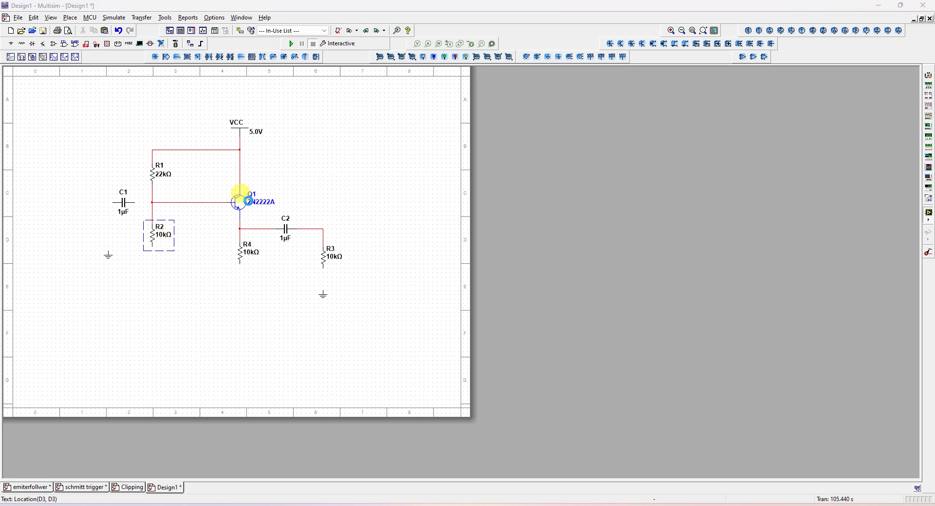
key("ctrl+m")
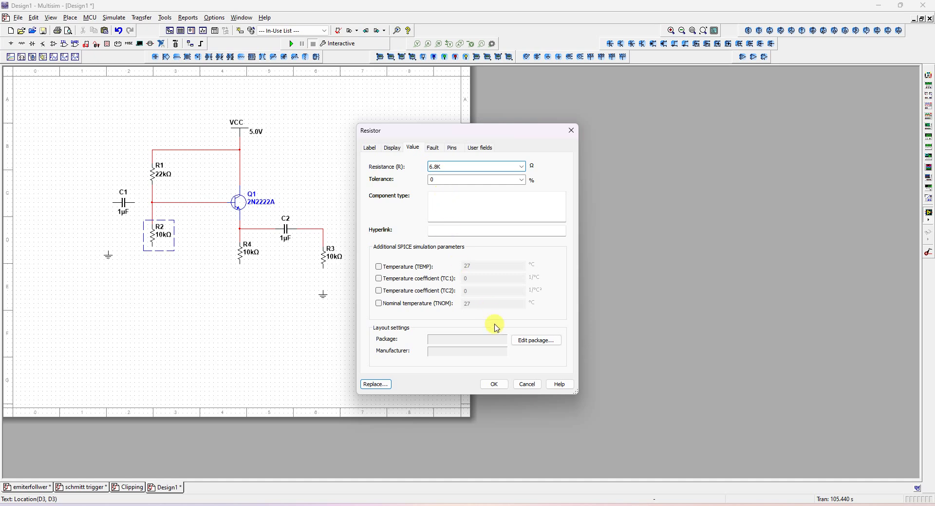
left_click(494, 384)
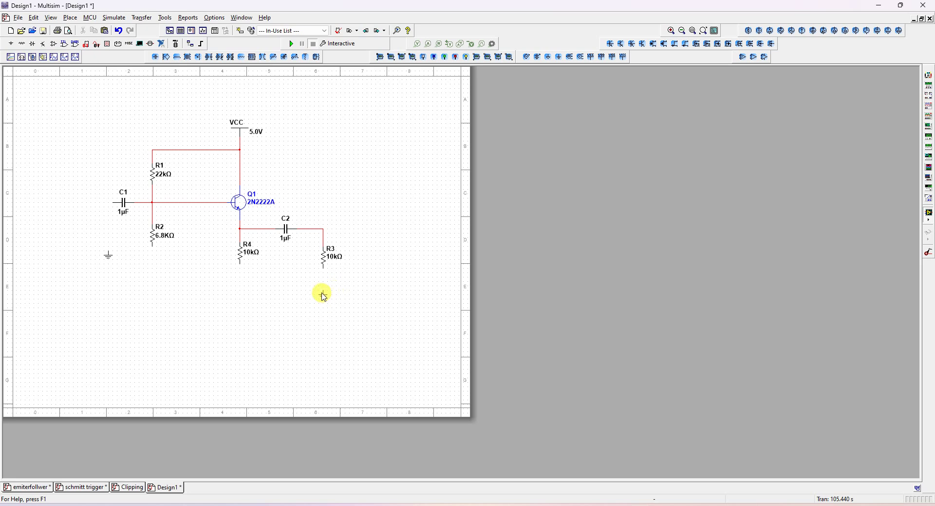
Step: Wire the lower end of R3 to the ground symbol directly below it
left_click(323, 272)
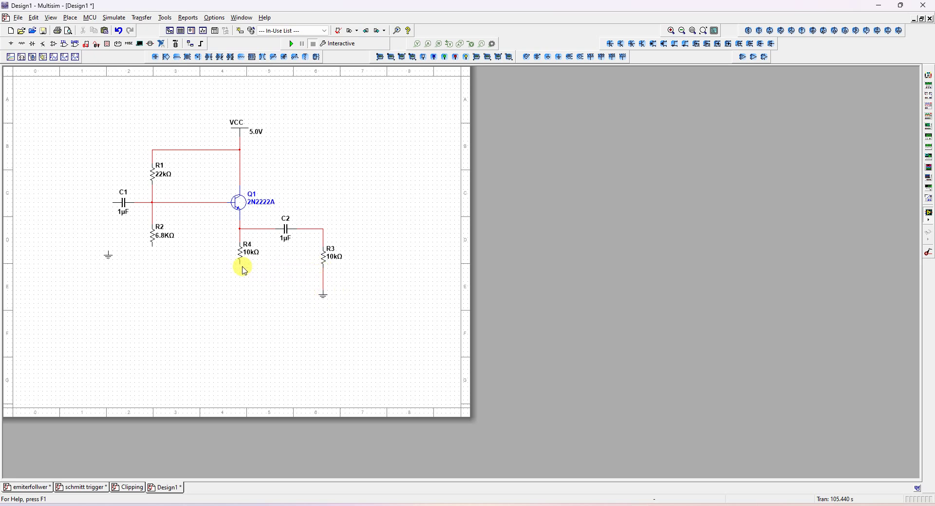
Step: Set the VCC supply voltage to 12 V
left_click(252, 128)
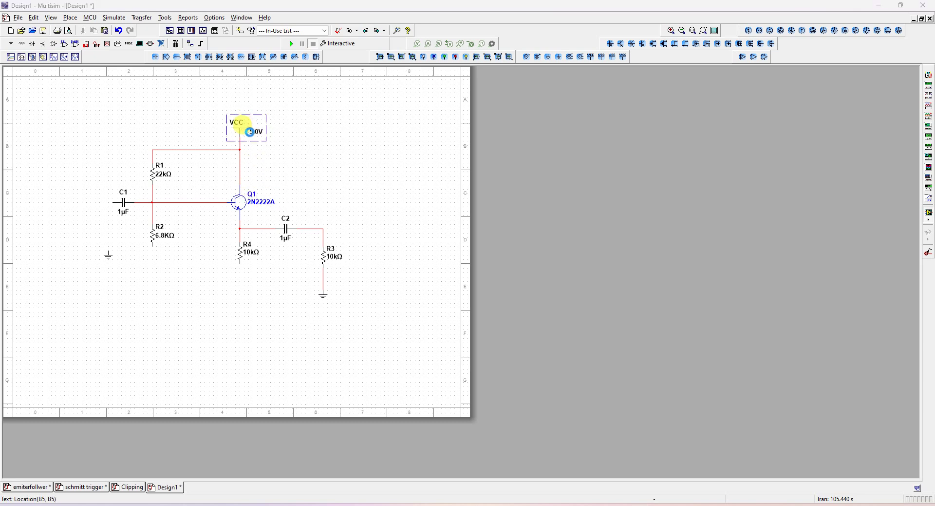
double_click(250, 131)
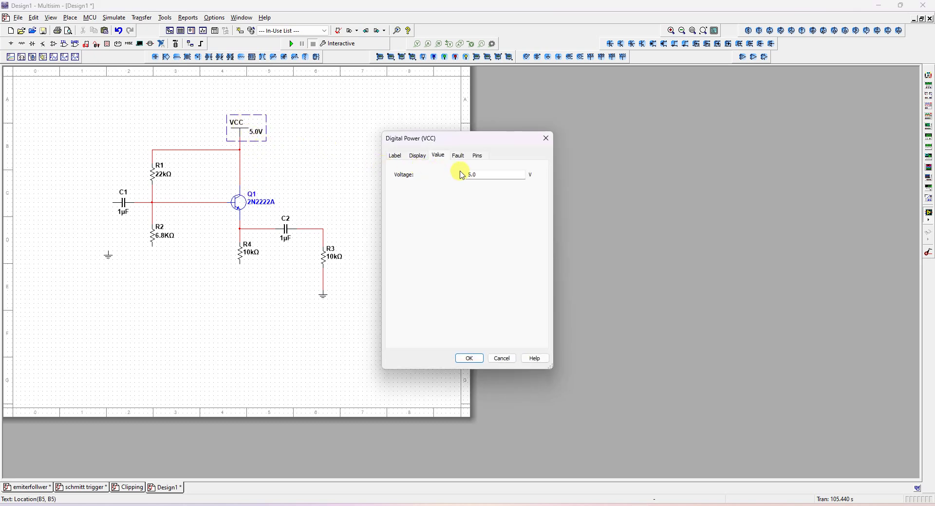
left_click_drag(479, 175, 445, 176)
type("12")
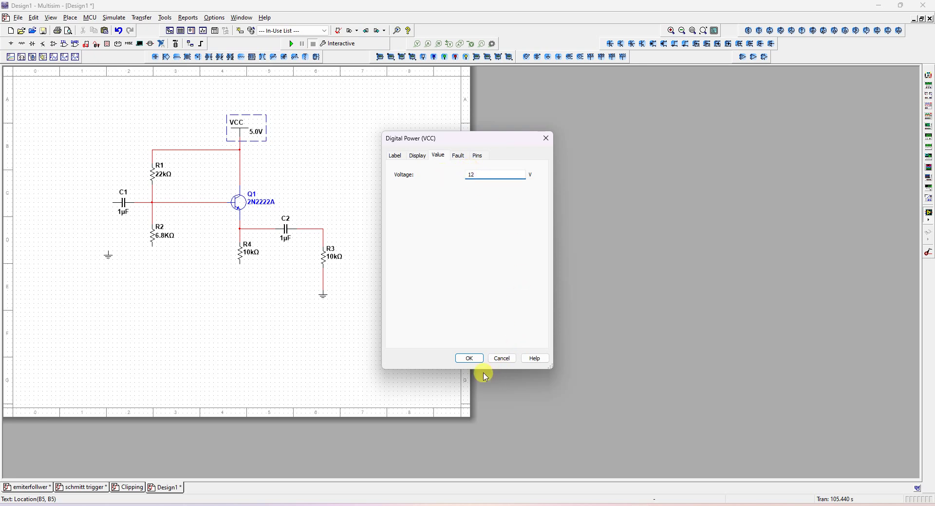
left_click(469, 358)
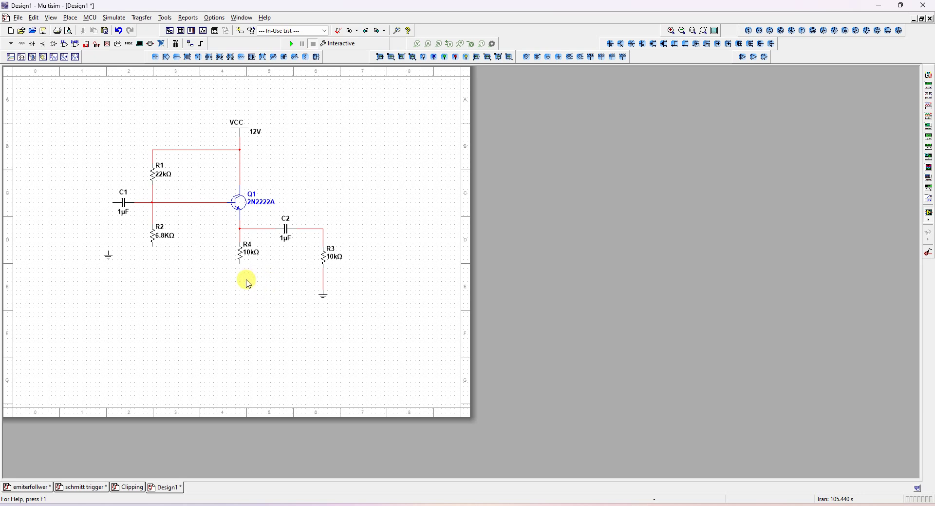
Step: Wire the lower end of R4 to the line between R3 and its ground
left_click(240, 262)
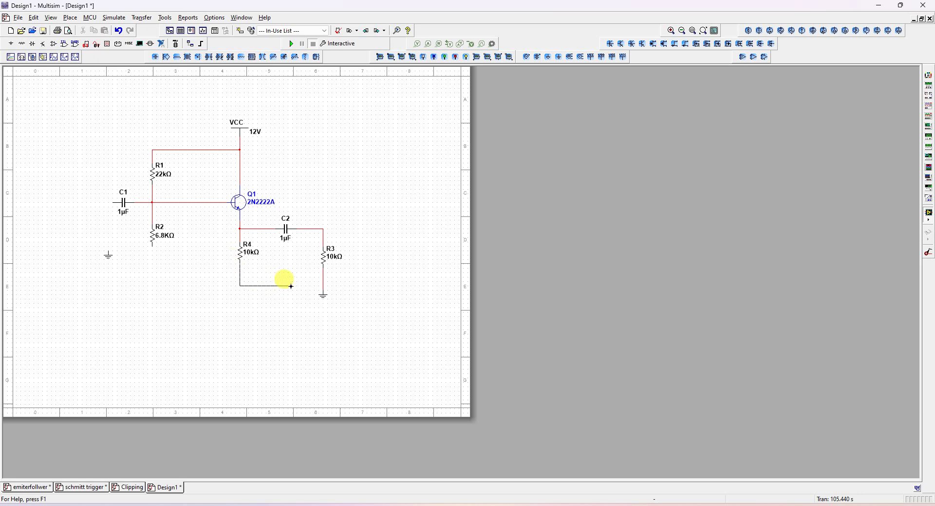
left_click(323, 285)
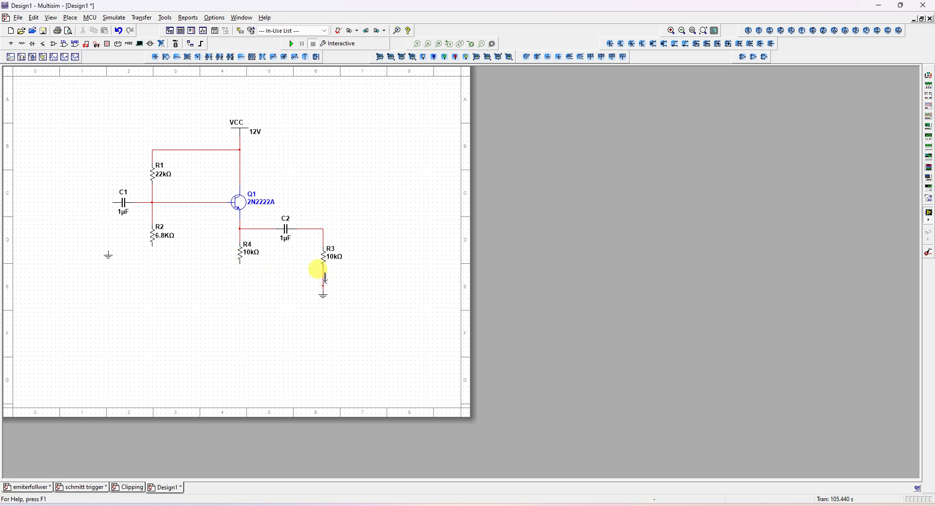
Step: Wire the lower end of R2 to the ground line at R4's lower end
left_click(152, 244)
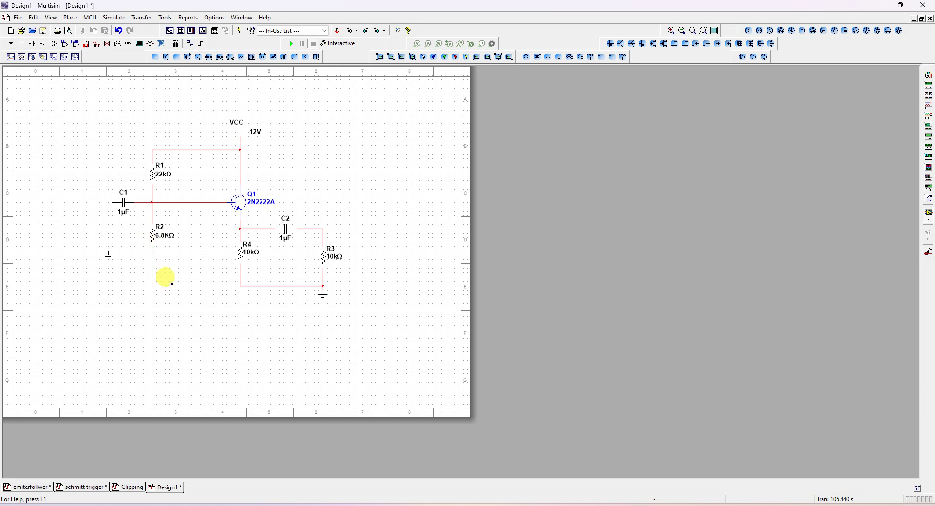
left_click(241, 287)
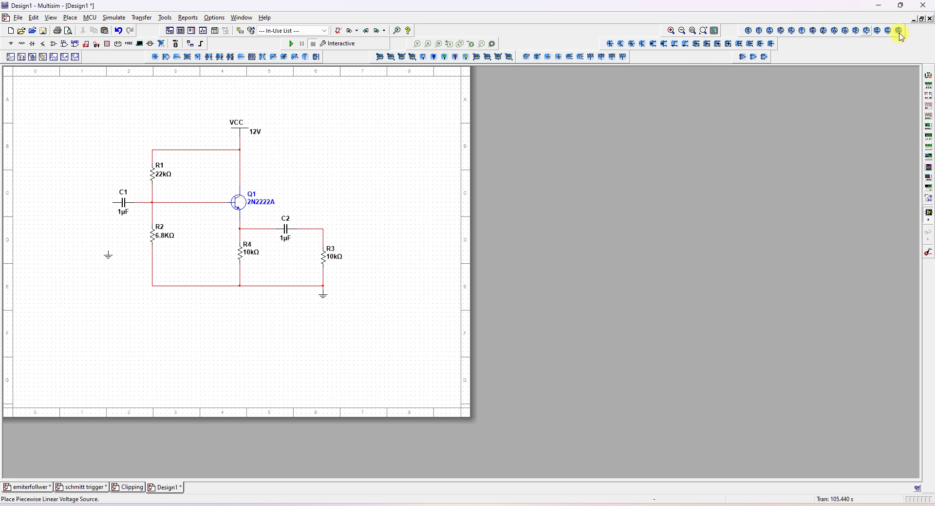
Step: Place a function generator above and left of C1 and wire its positive terminal to C1's free terminal
left_click(929, 84)
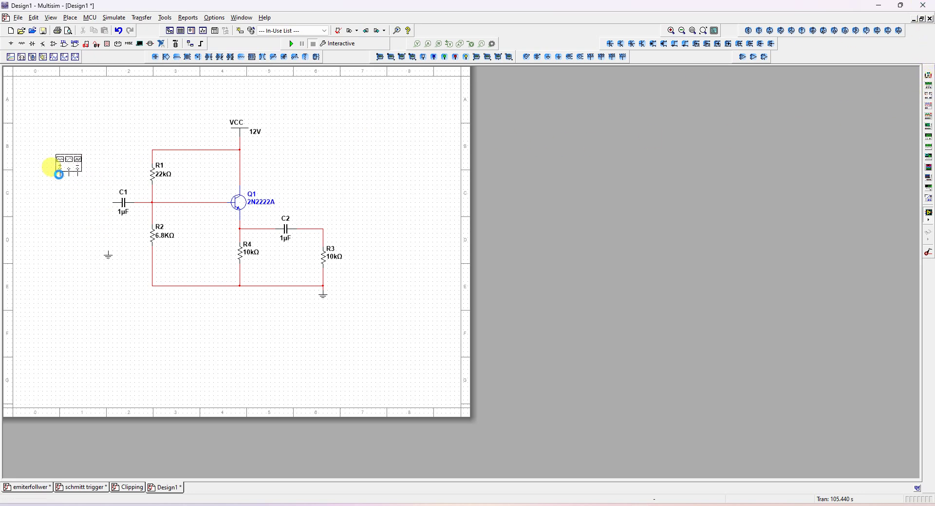
left_click(59, 170)
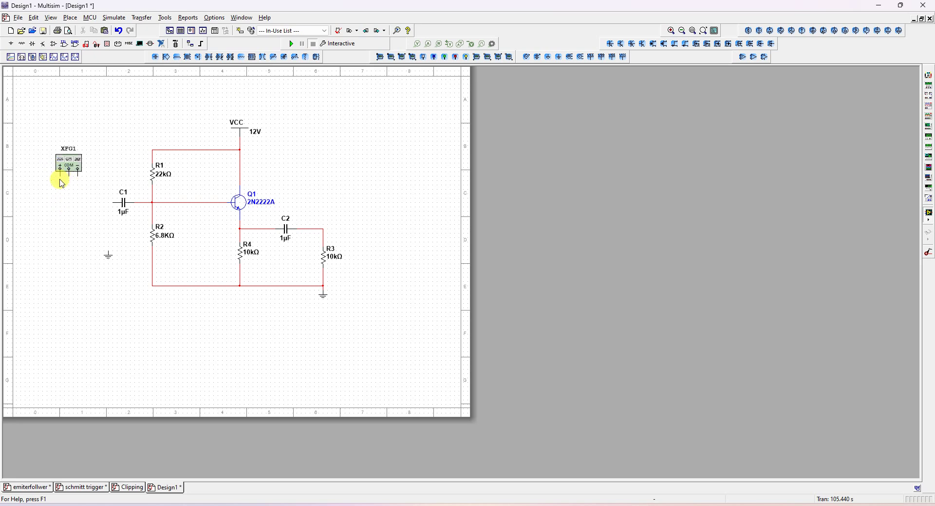
left_click(60, 178)
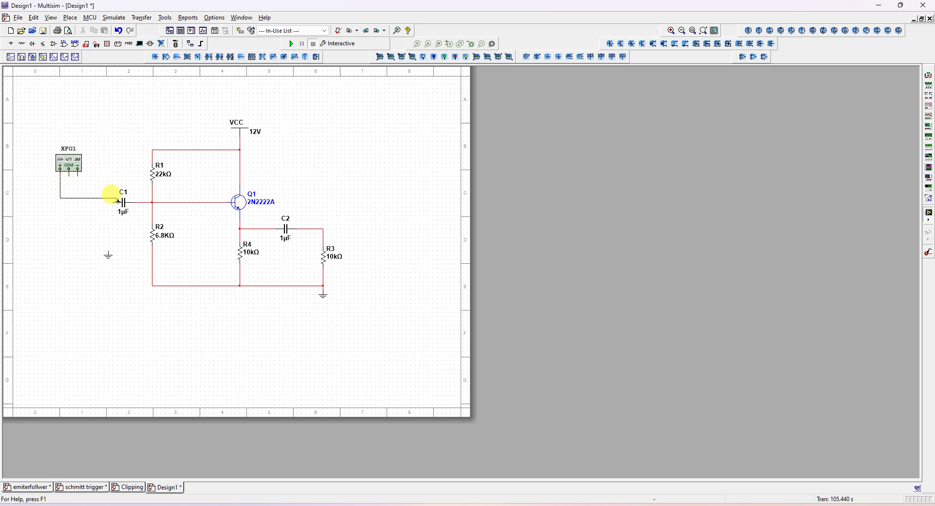
left_click(114, 201)
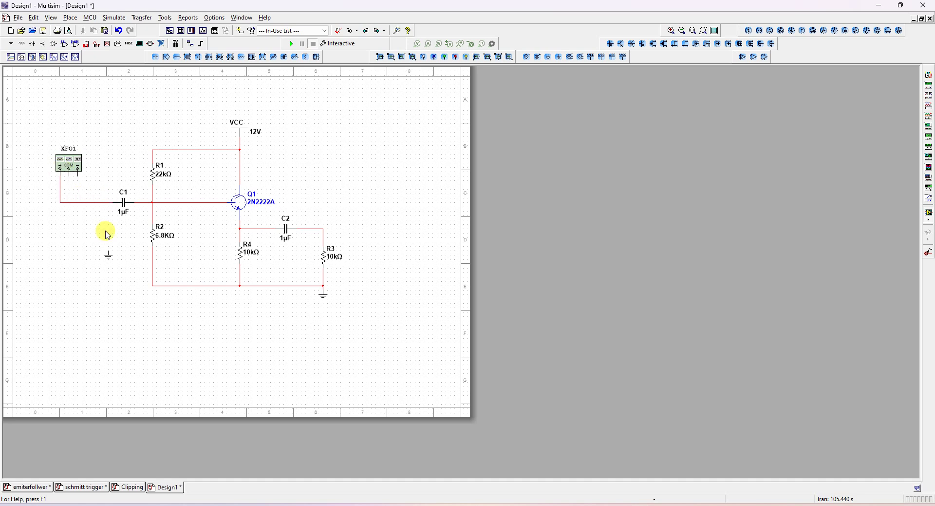
Step: Move the unused ground symbol directly under the function generator and connect it to the COM terminal
left_click(108, 258)
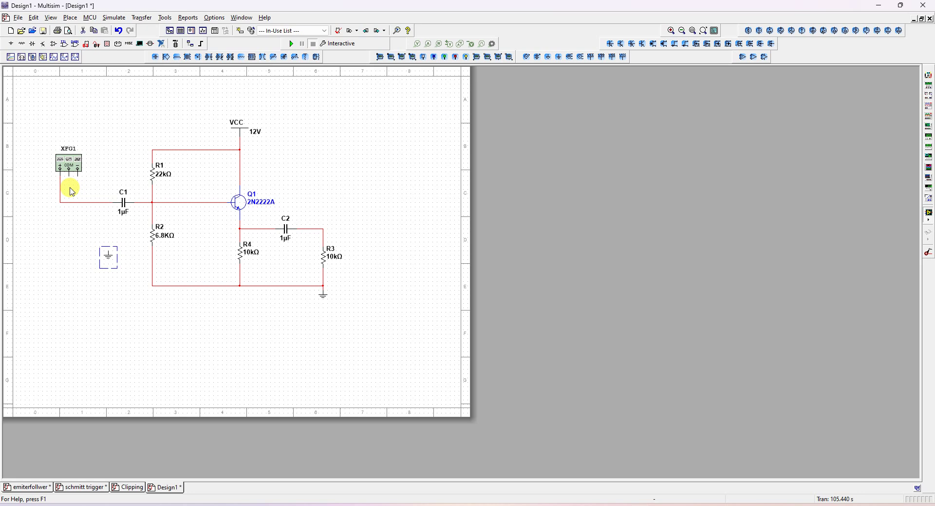
mouse_move(73, 192)
left_mouse_down()
mouse_move(93, 184)
mouse_move(76, 186)
left_mouse_up()
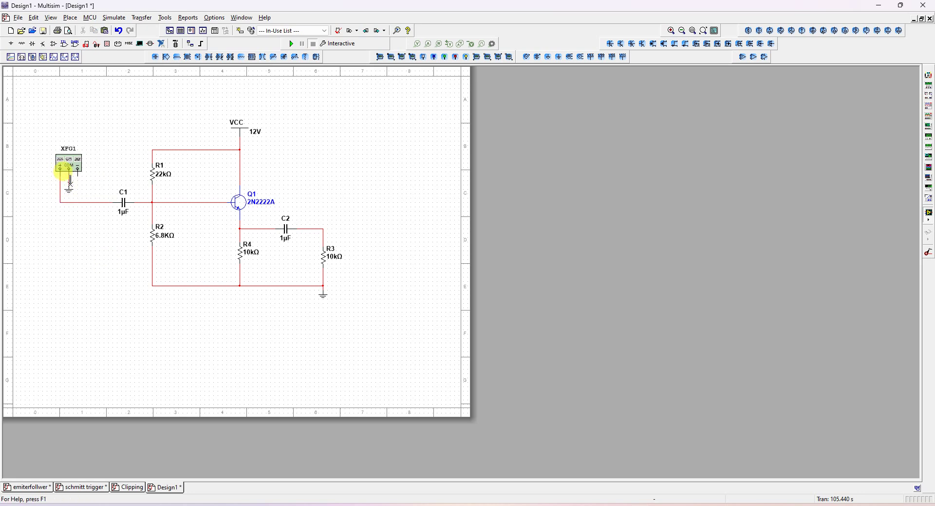
left_click(131, 132)
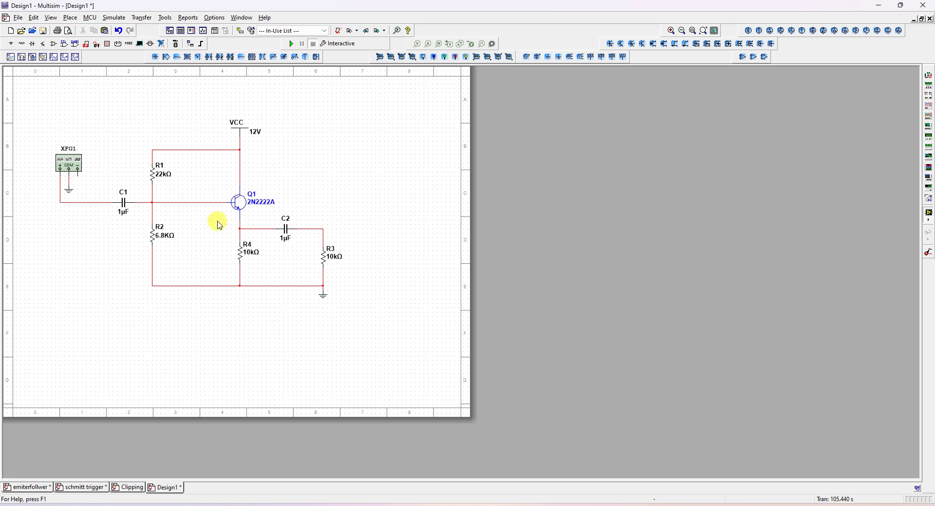
Step: Check the finished emiterfollwer design and set R4's resistance in Design1 to 560 Ω
left_click(27, 487)
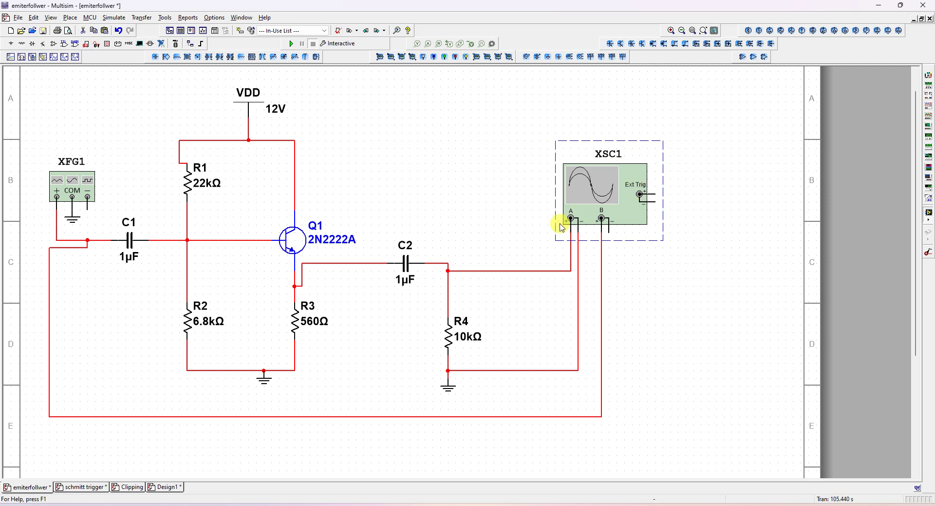
left_click(168, 488)
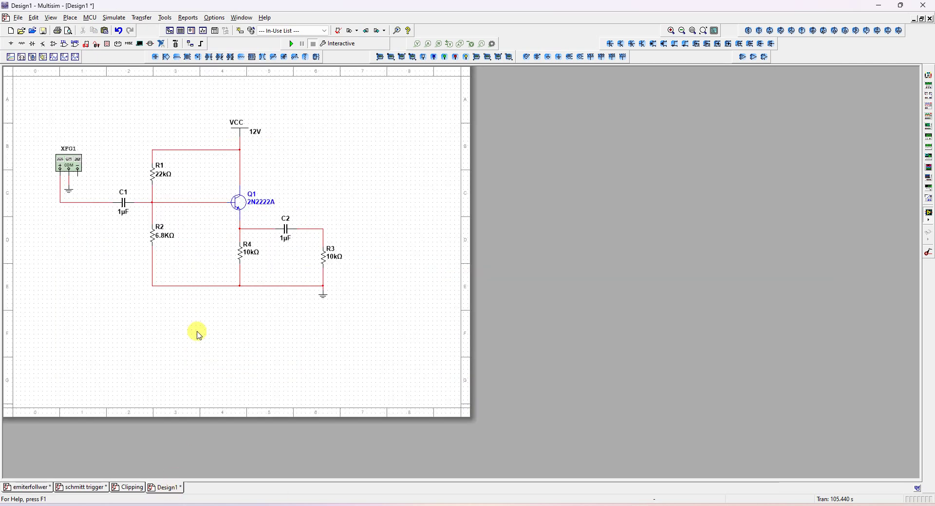
left_click(247, 257)
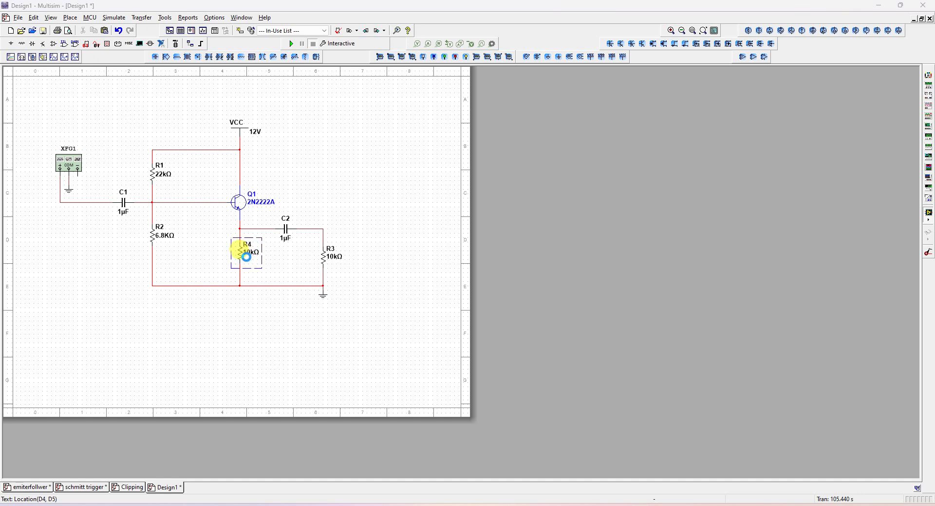
double_click(247, 257)
type("56")
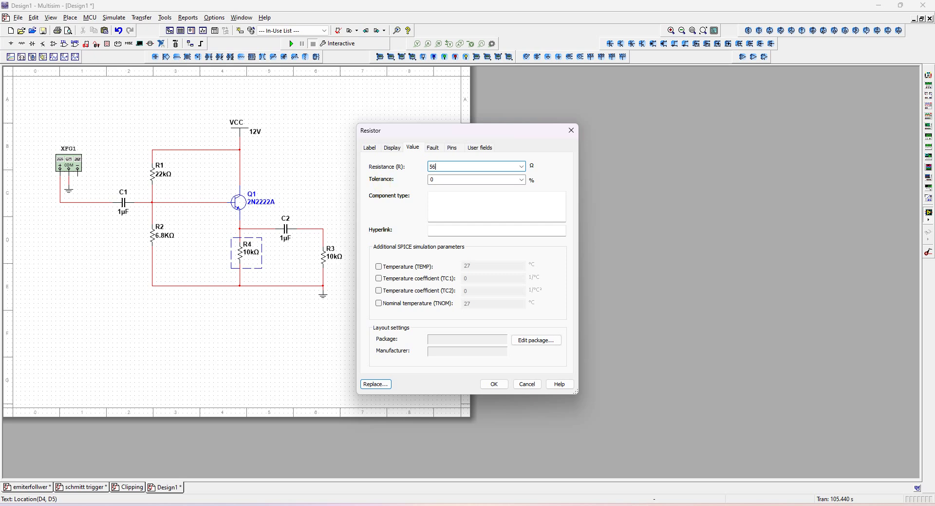
type("0")
left_click(495, 384)
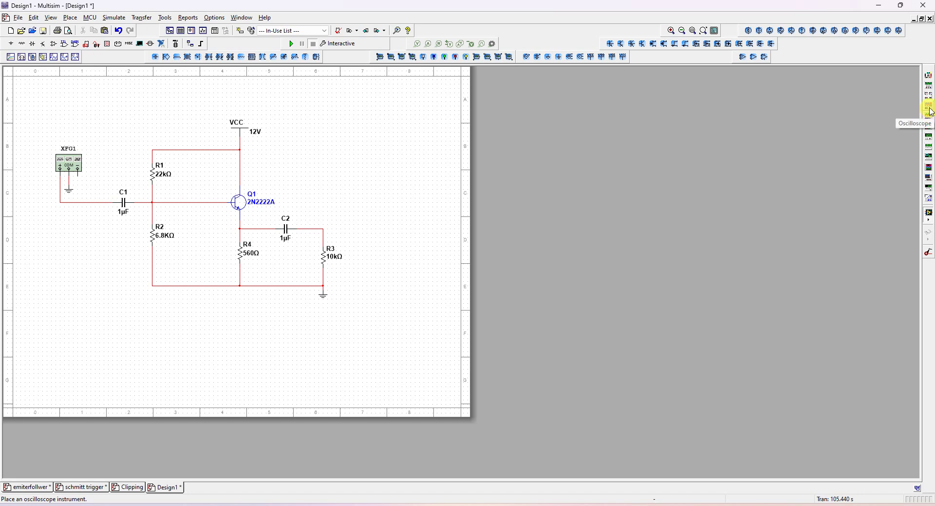
Step: Place an oscilloscope above R3 and wire channel A's positive terminal to the C2–R3 junction and its negative terminal to the ground line
left_click(931, 111)
left_click(340, 177)
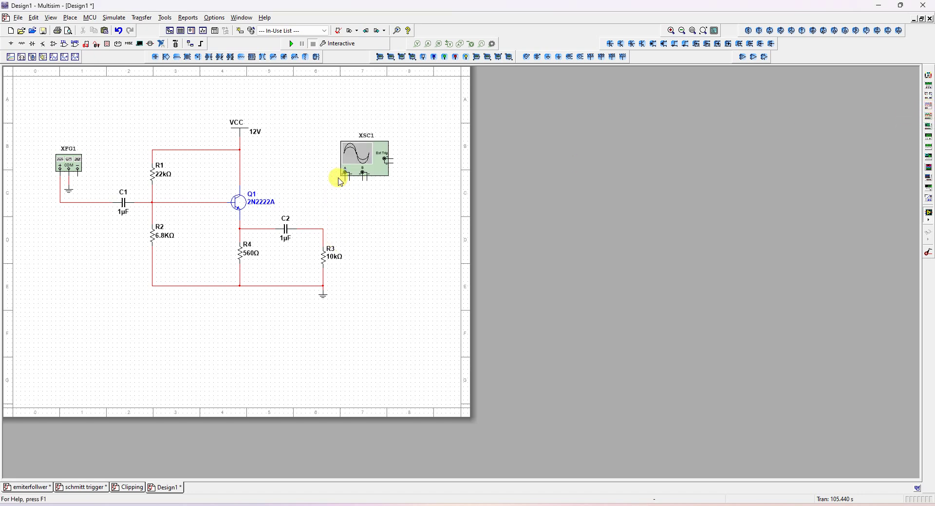
left_click(345, 173)
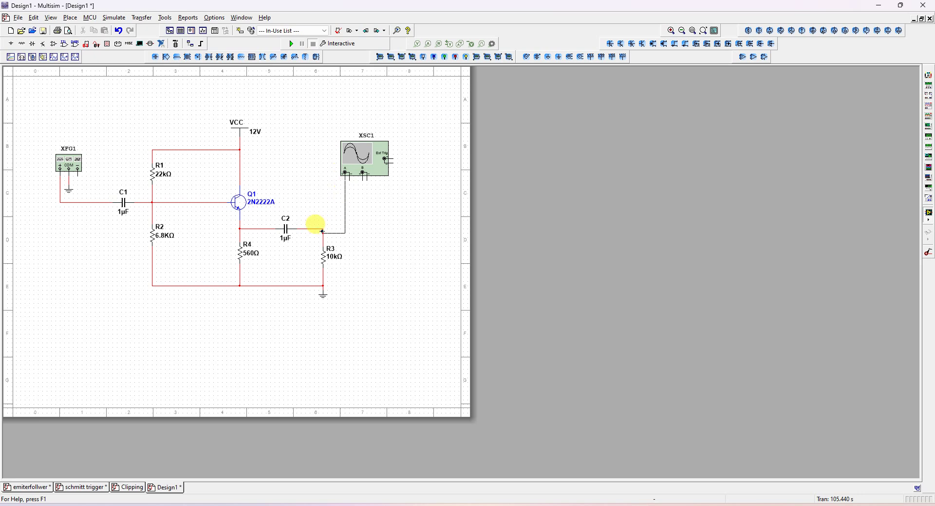
left_click(323, 228)
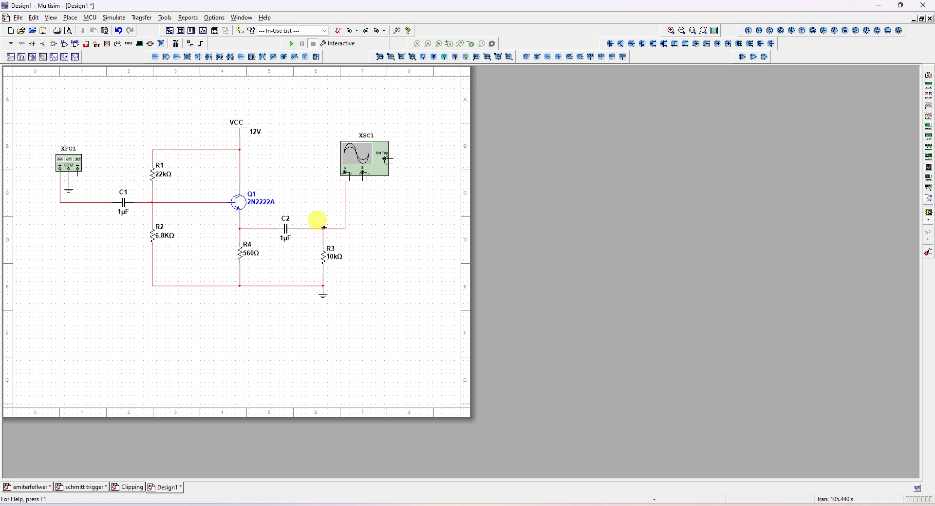
left_click(350, 178)
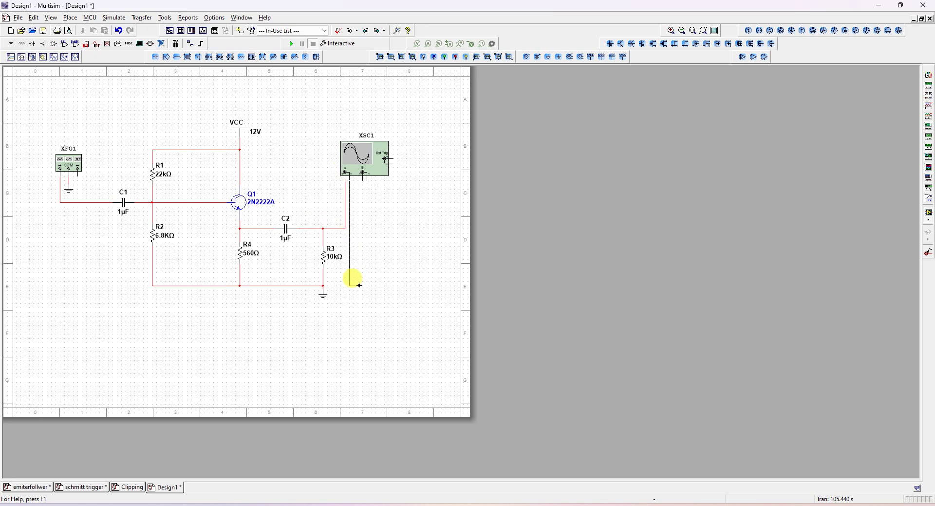
left_click(323, 285)
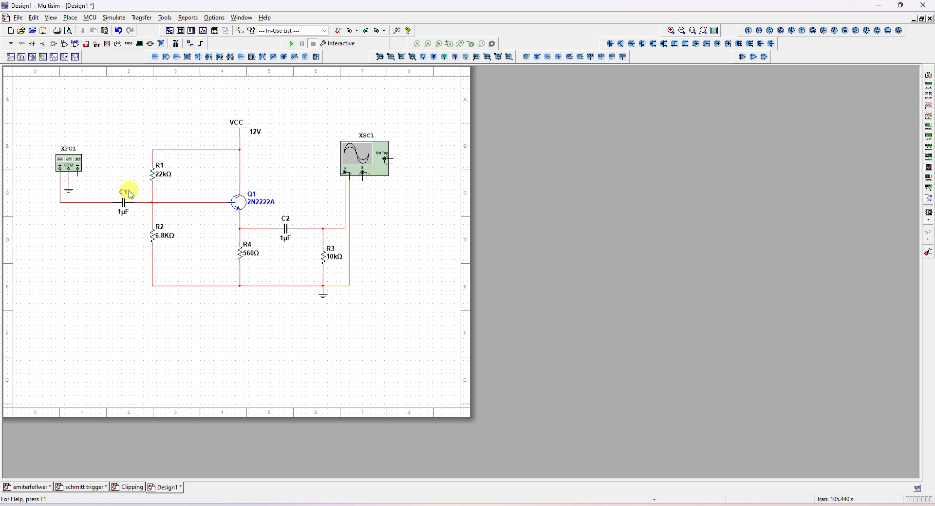
left_click(67, 186)
left_click(363, 180)
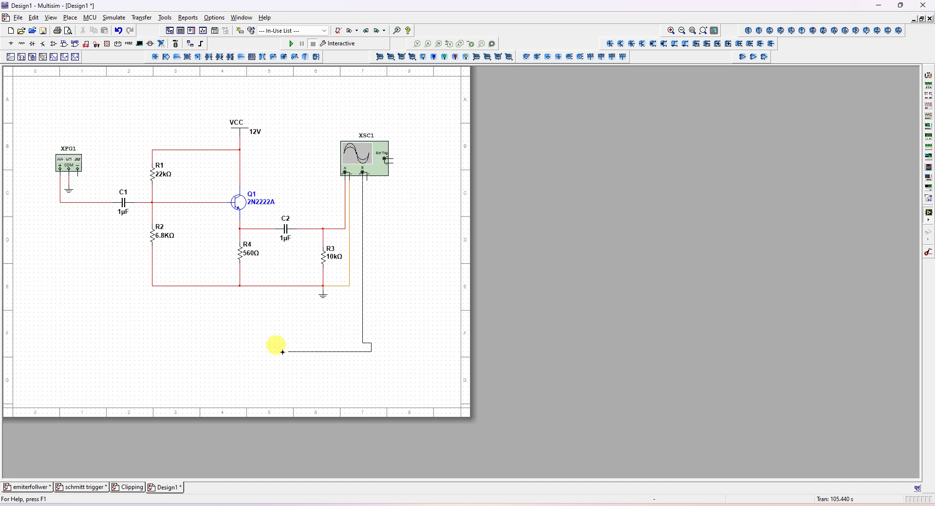
key("Escape")
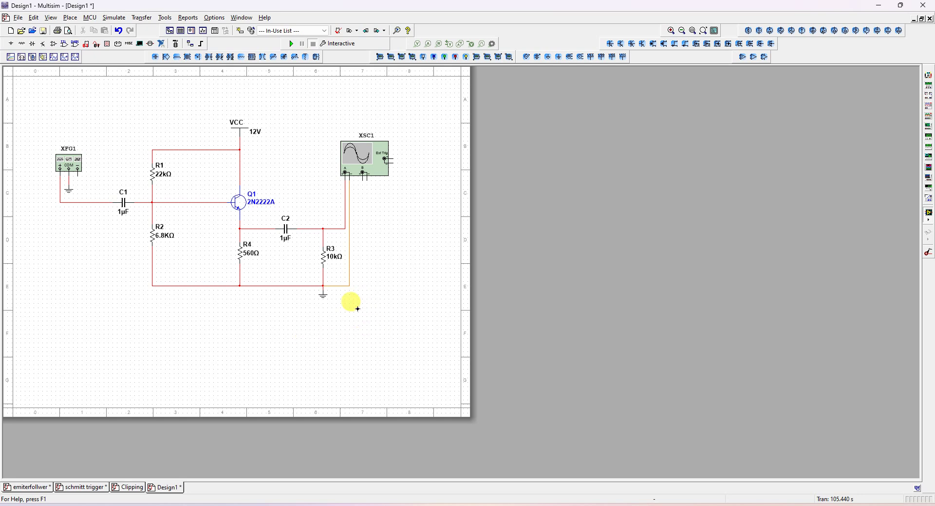
left_click(372, 343)
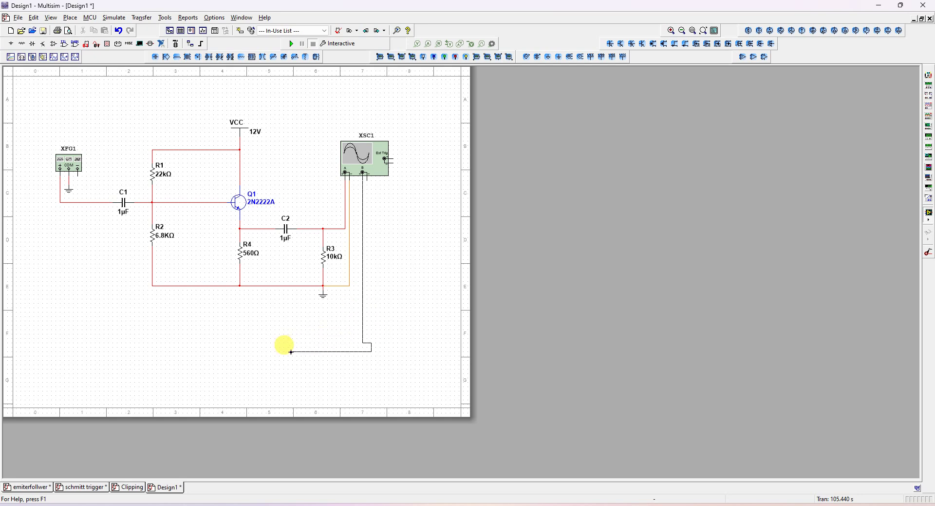
key("Escape")
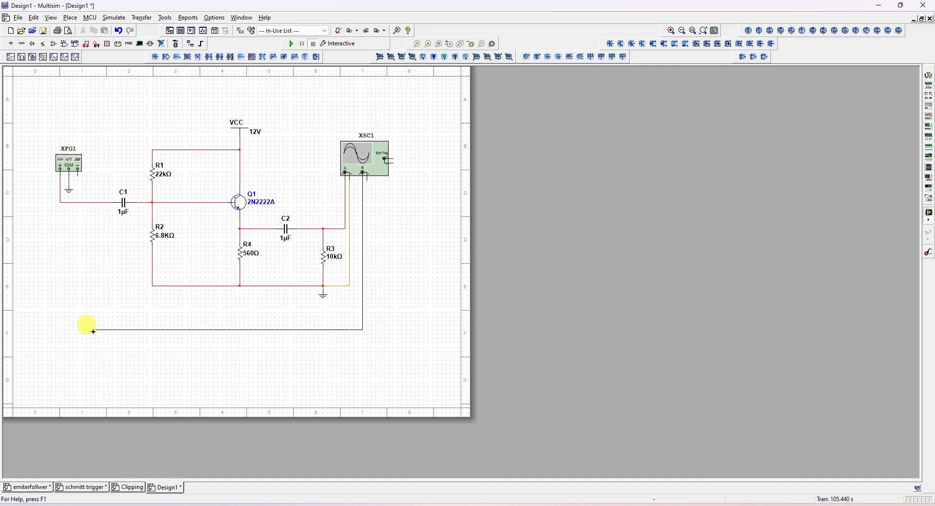
left_click(60, 329)
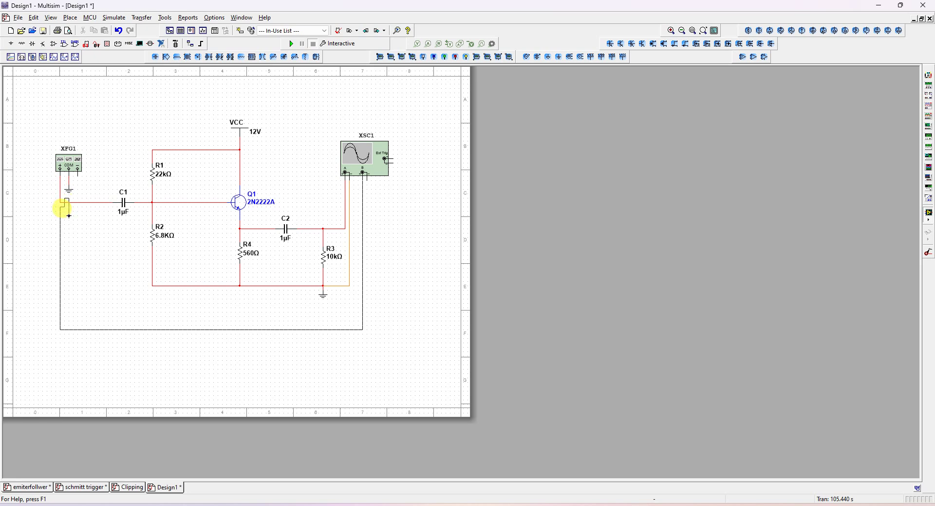
key("Escape")
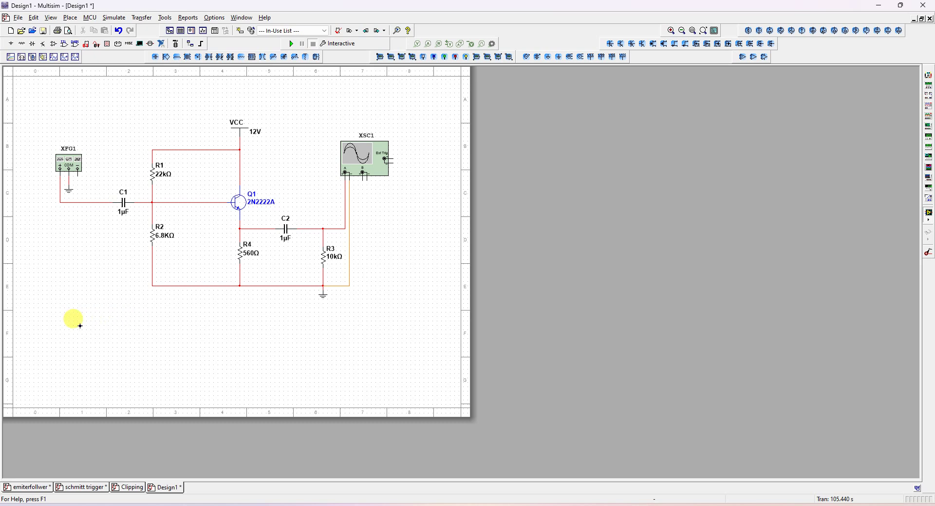
Step: Wire the oscilloscope's channel B positive terminal beneath the circuit to the line between the function generator and C1
key("Escape")
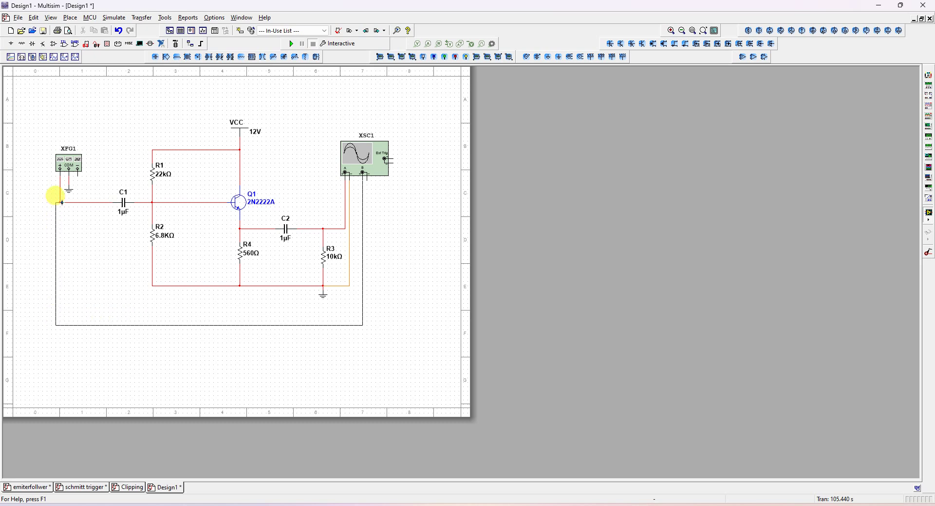
left_click(60, 202)
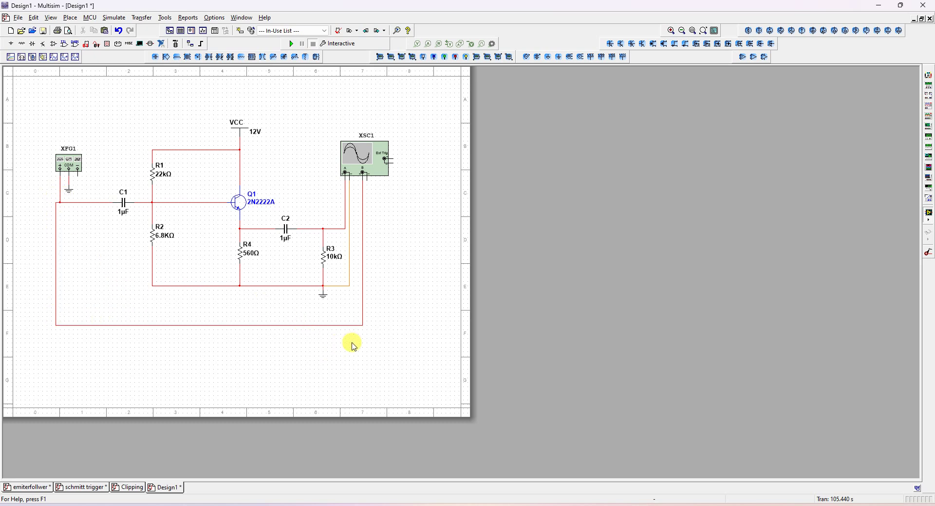
Step: Set the segment color of the oscilloscope's channel B wire to blue
left_click(363, 304)
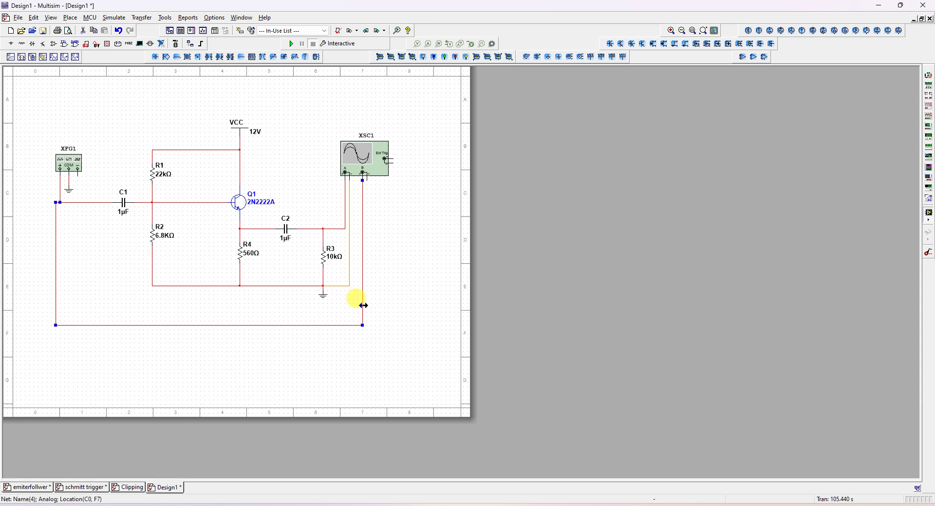
right_click(362, 304)
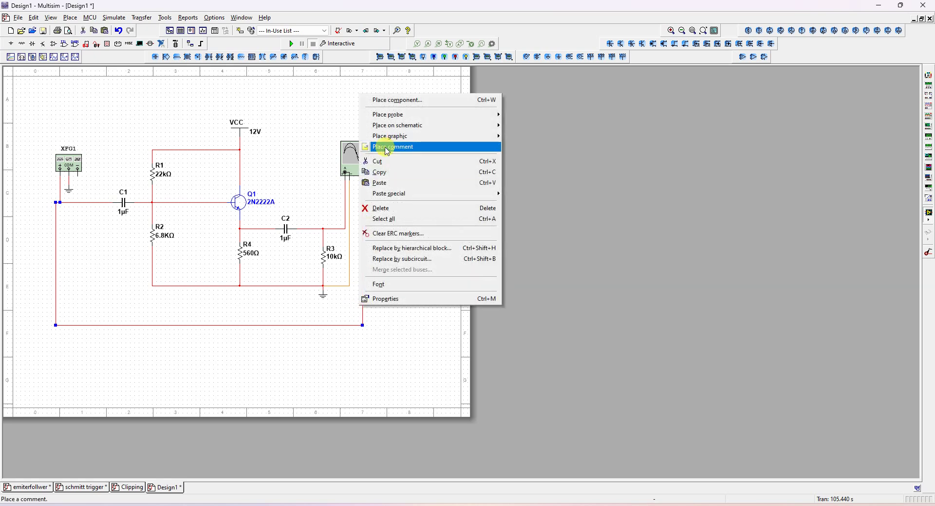
left_click(306, 322)
right_click(307, 324)
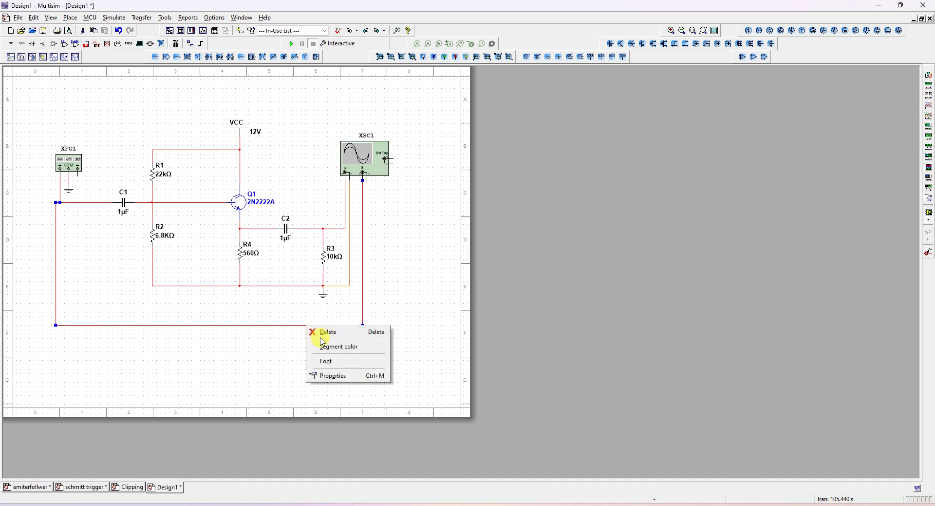
left_click(323, 342)
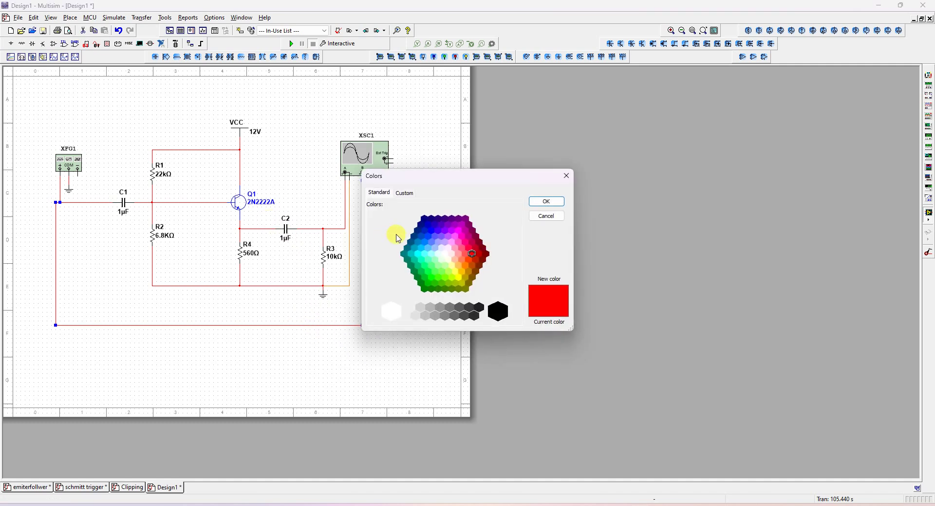
left_click(442, 232)
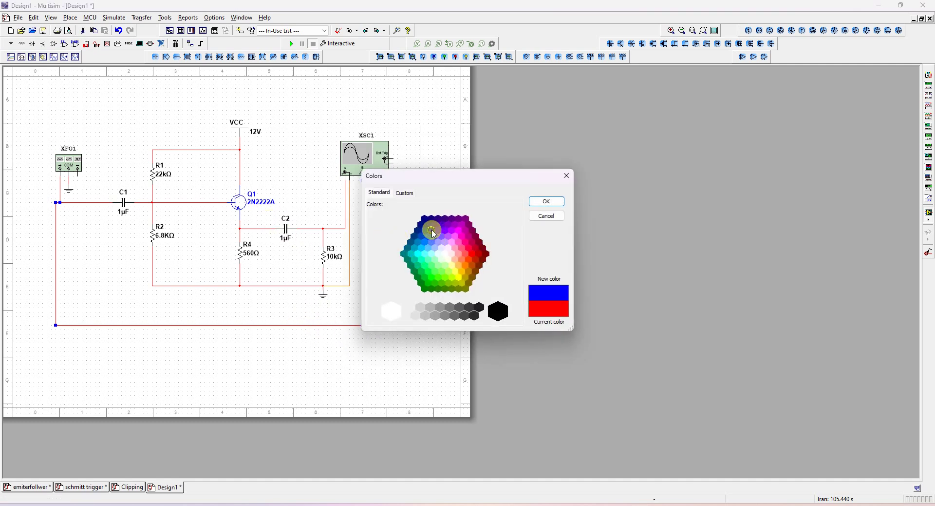
left_click(551, 201)
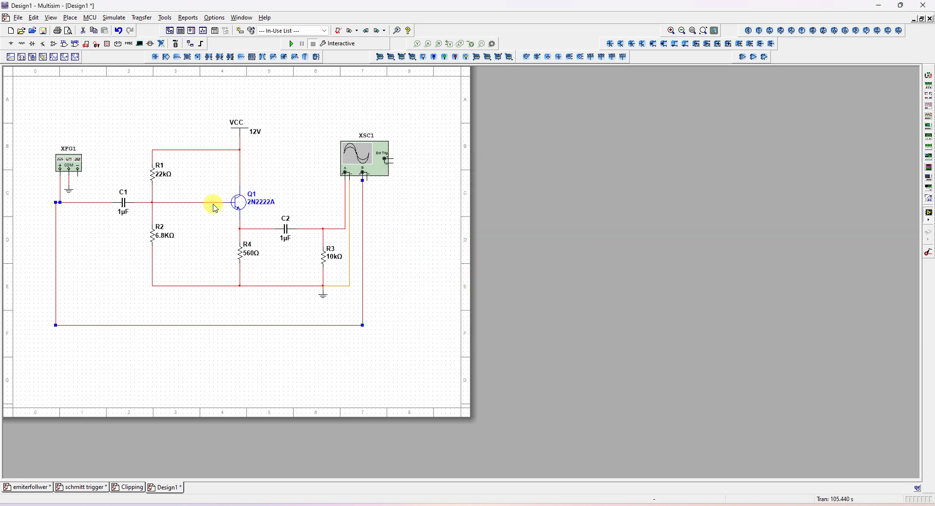
Step: Set the segment color of the wire from oscilloscope channel A to the C2–R3 junction to green
right_click(341, 229)
left_click(350, 246)
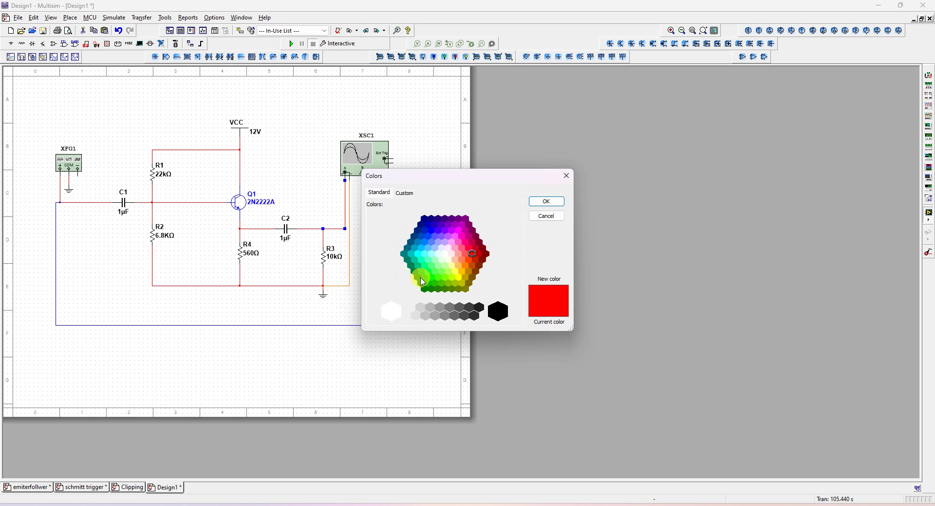
left_click(422, 281)
left_click(547, 201)
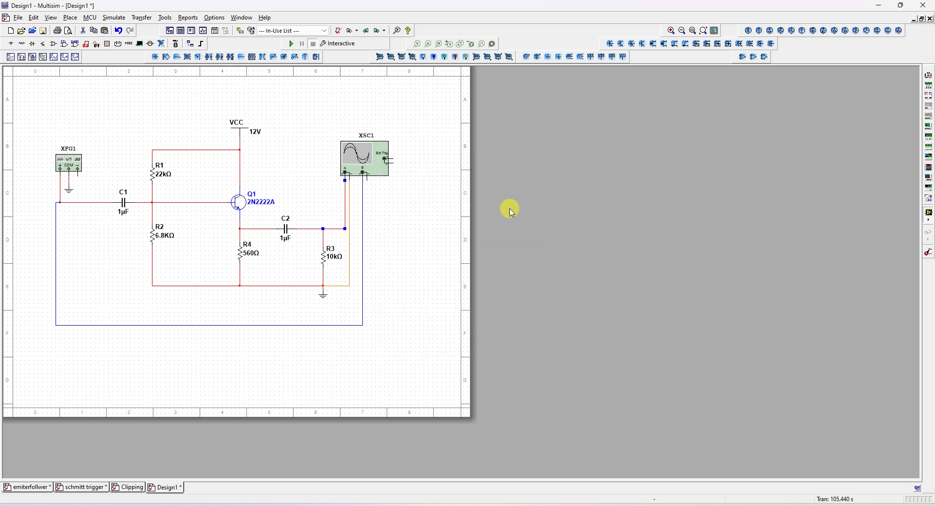
Step: Wire the oscilloscope's channel B negative terminal to the vertical section of channel A's negative wire
left_click(429, 221)
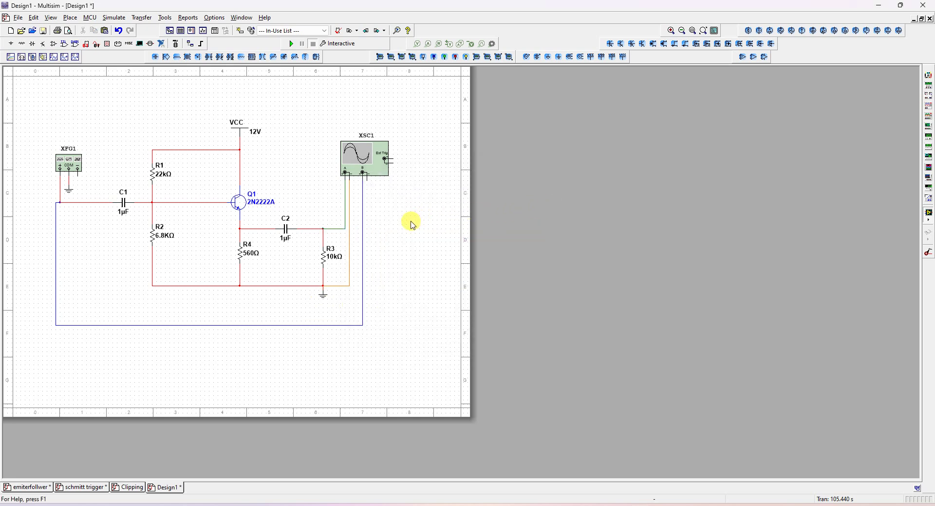
scroll(375, 273, "up", 2)
scroll(375, 273, "up", 8)
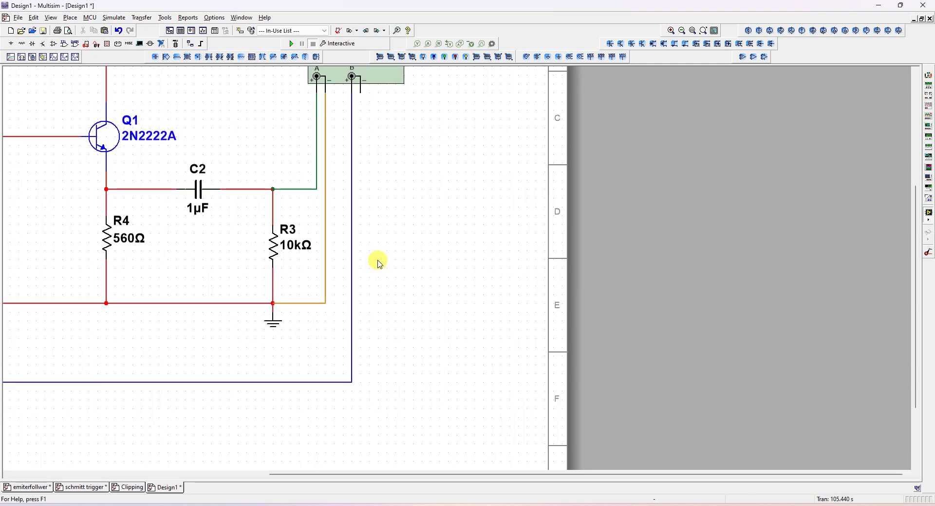
scroll(378, 273, "down", 3)
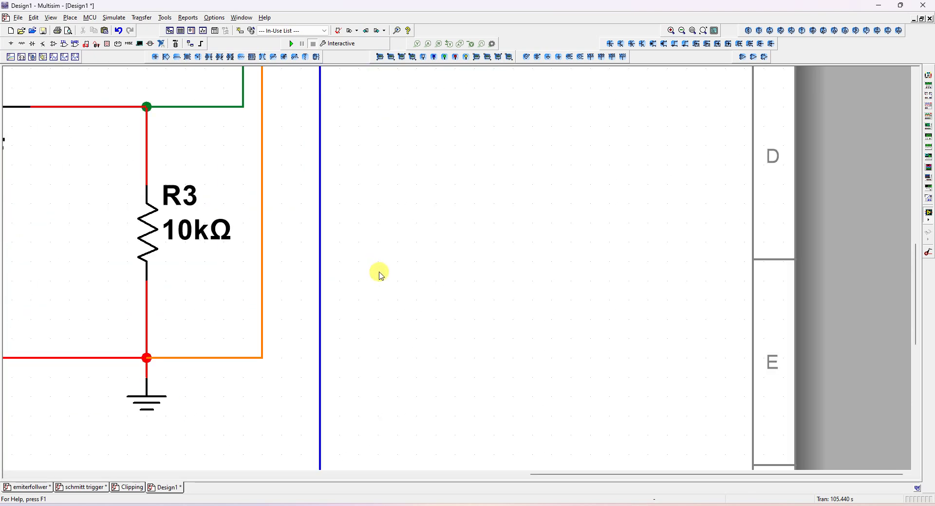
left_click_drag(914, 246, 915, 200)
scroll(449, 265, "down", 5)
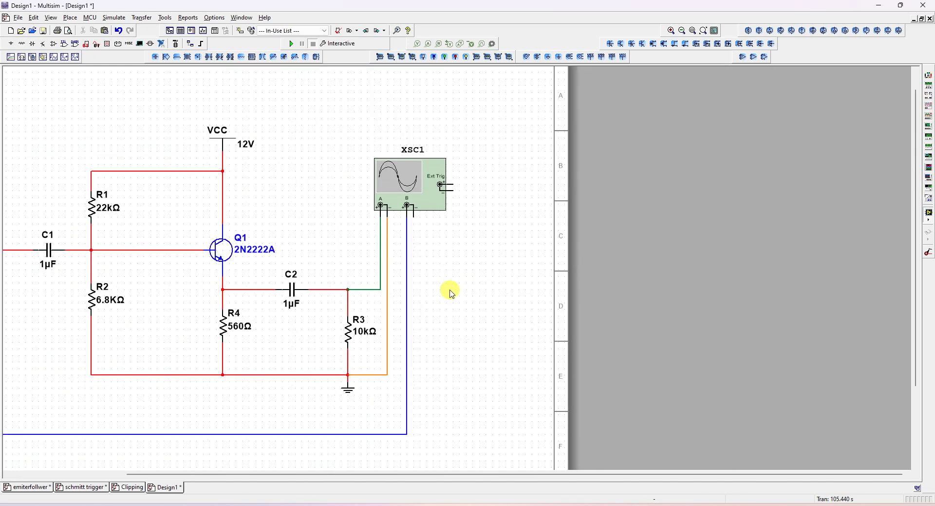
scroll(448, 291, "down", 4)
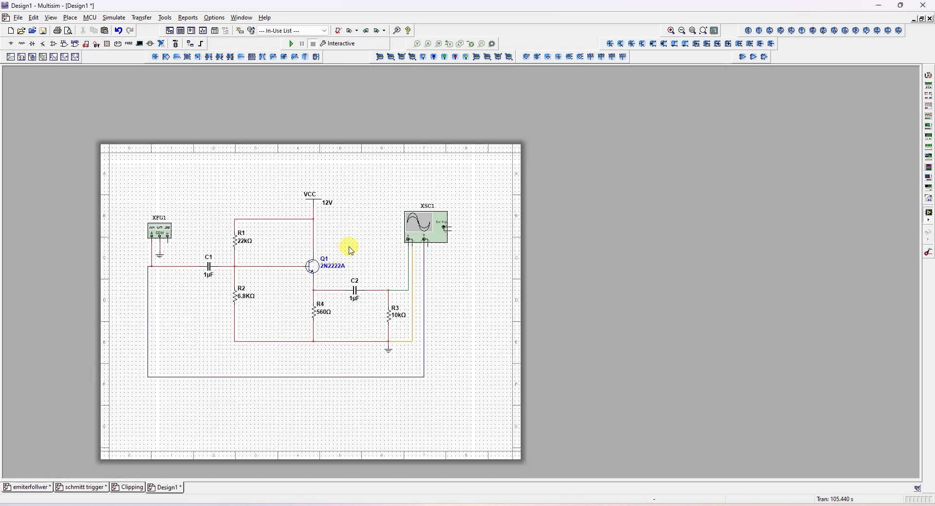
left_click(424, 240)
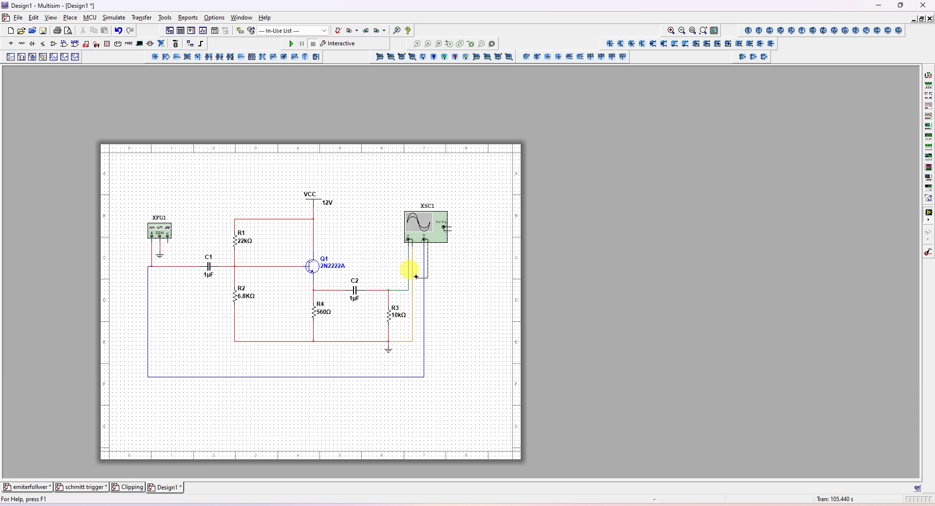
left_click(413, 277)
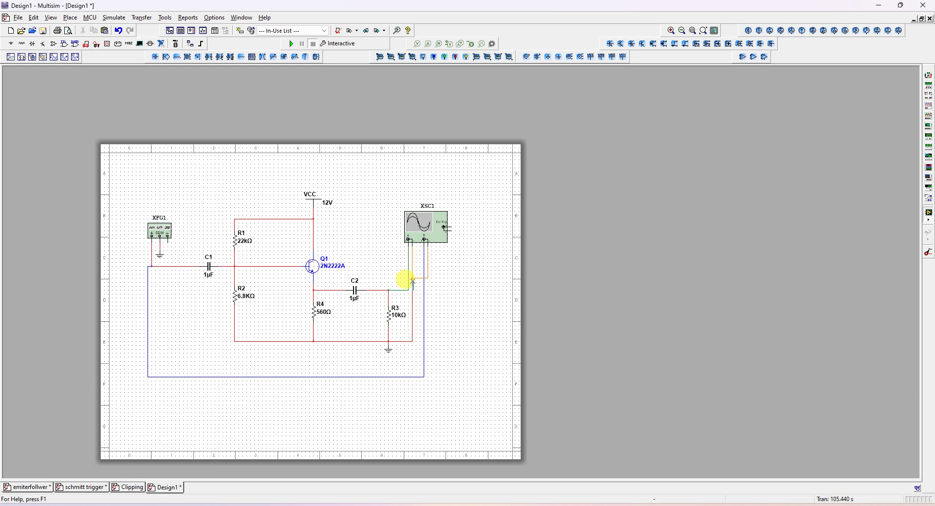
Step: Set the segment color of the wire from the joined oscilloscope negative leads to the ground line to black
right_click(412, 312)
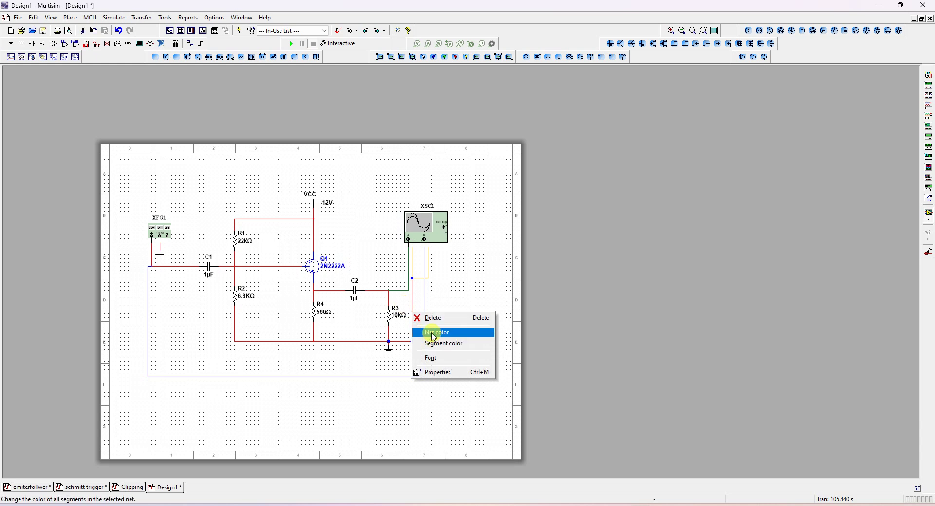
left_click(442, 345)
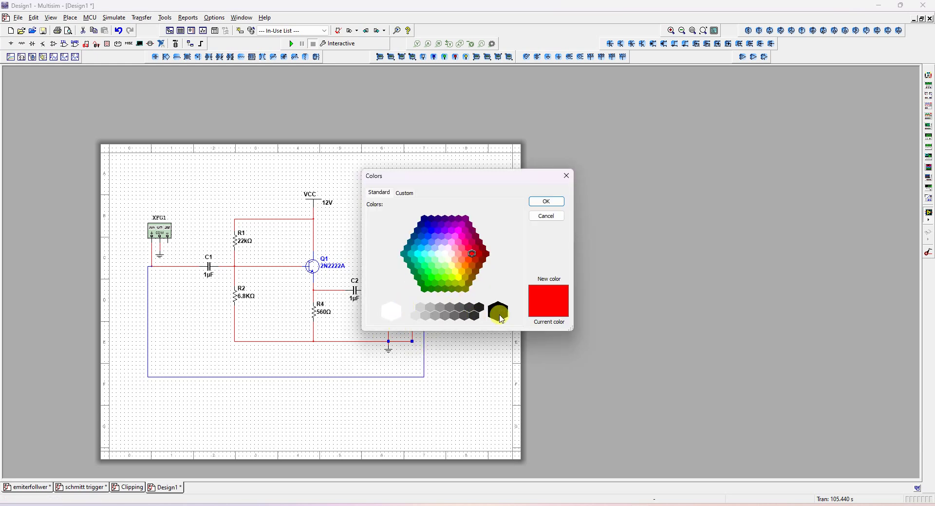
left_click(502, 316)
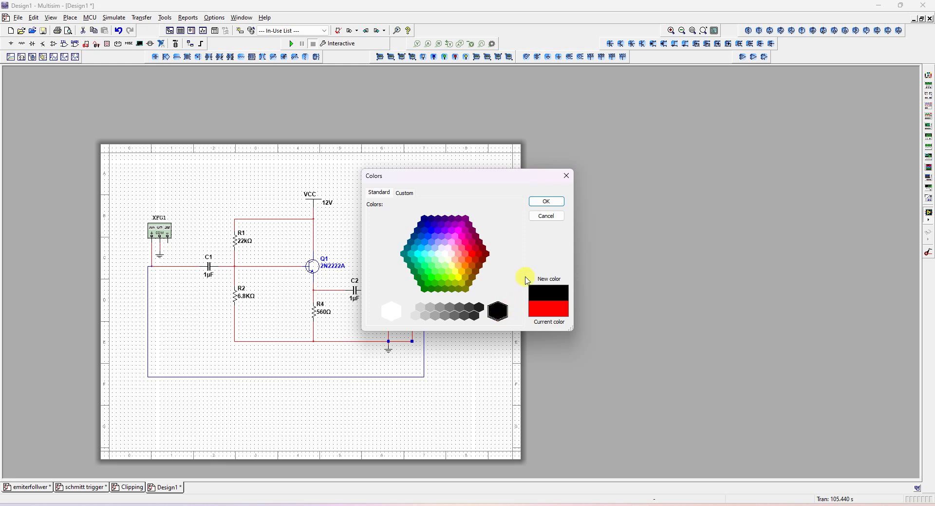
left_click(545, 201)
left_click(457, 358)
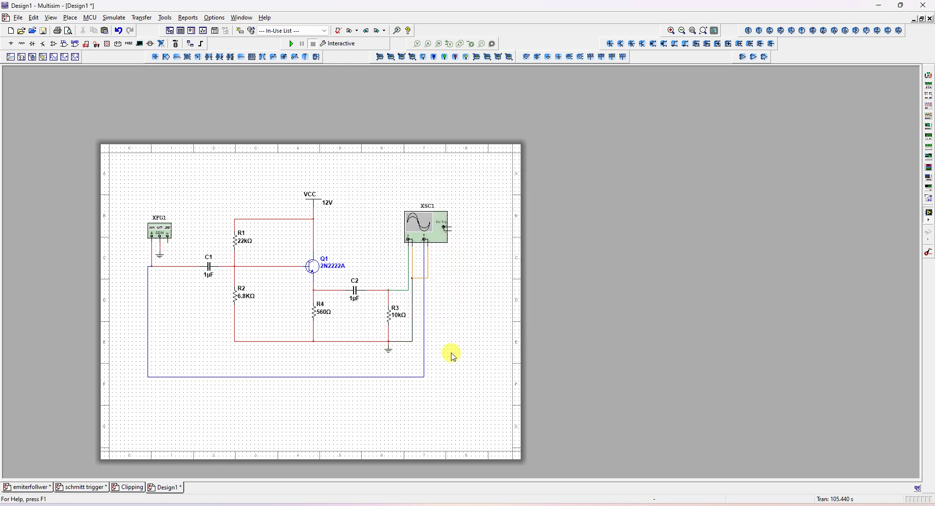
Step: Set the function generator's frequency to 1000 fHz and edit its amplitude
left_click(428, 265)
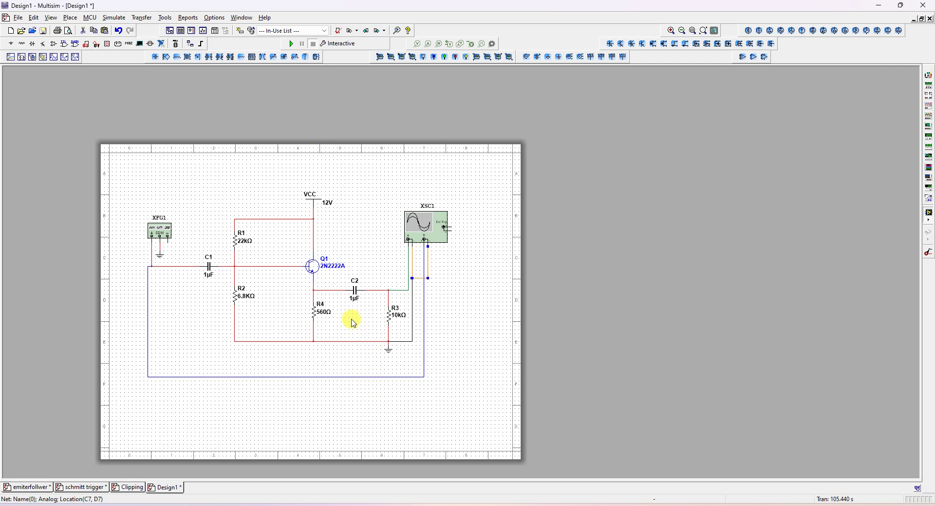
double_click(161, 233)
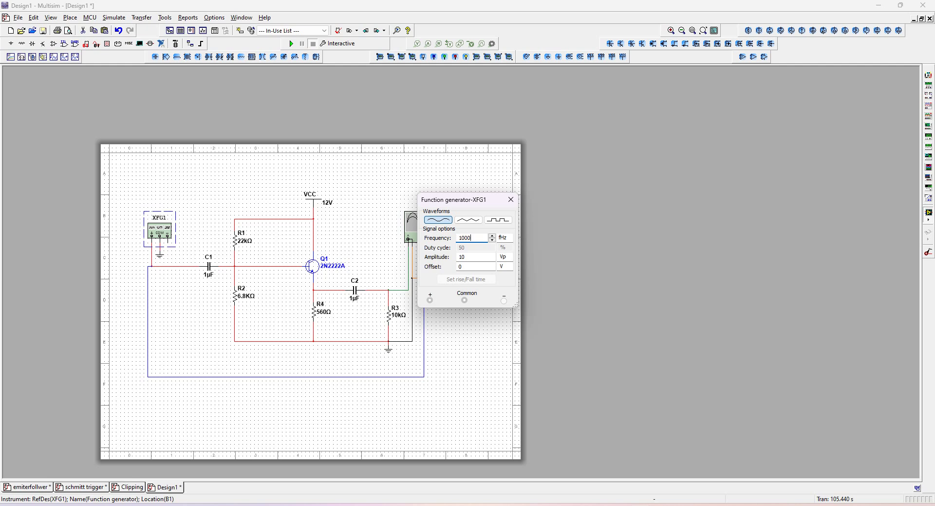
left_click(470, 257)
left_click(511, 199)
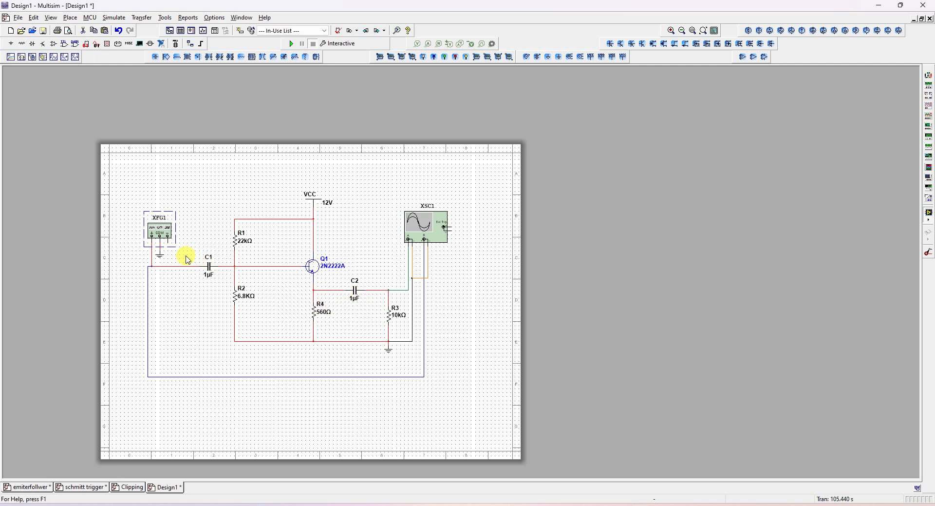
Step: Run the simulation and set the oscilloscope's trigger to Auto
left_click(291, 45)
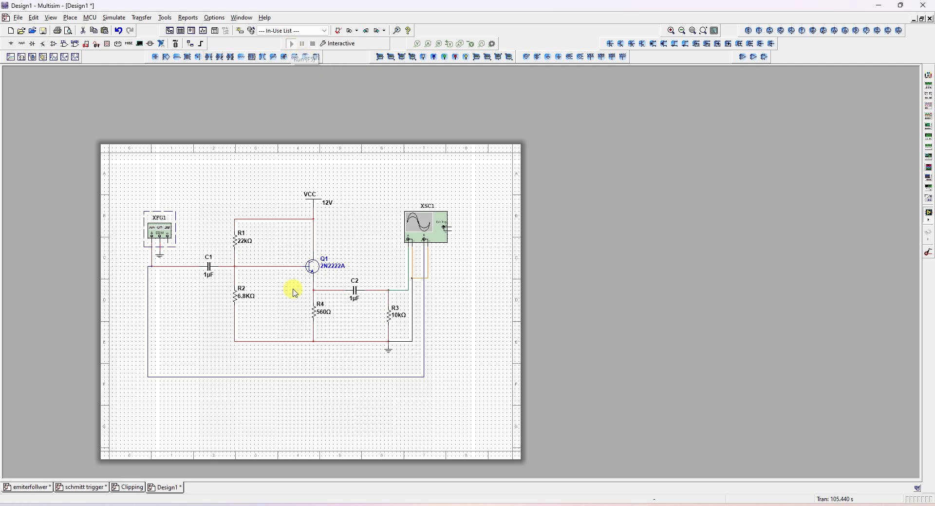
double_click(422, 223)
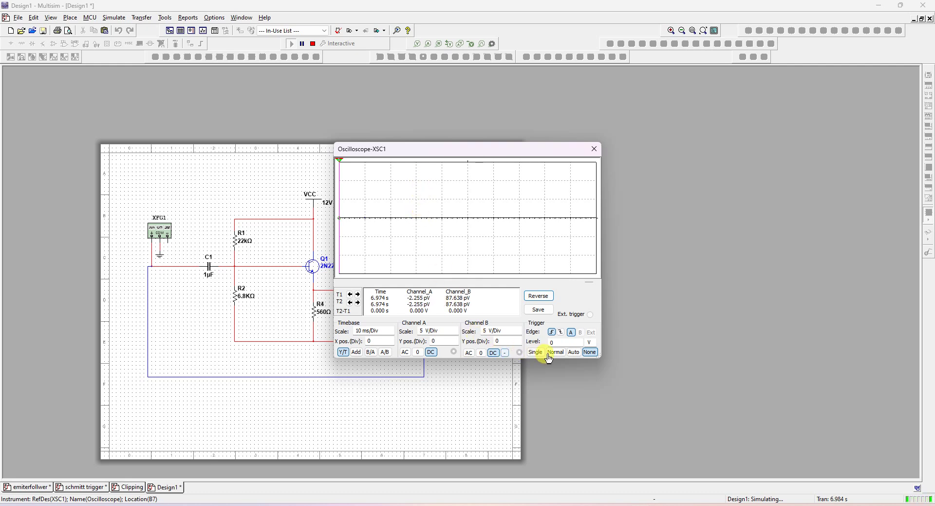
left_click(574, 352)
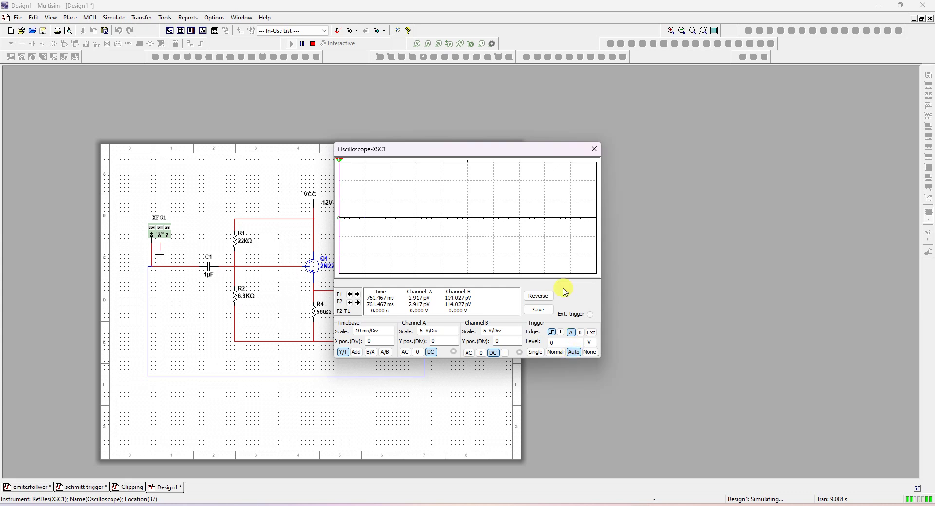
left_click(593, 150)
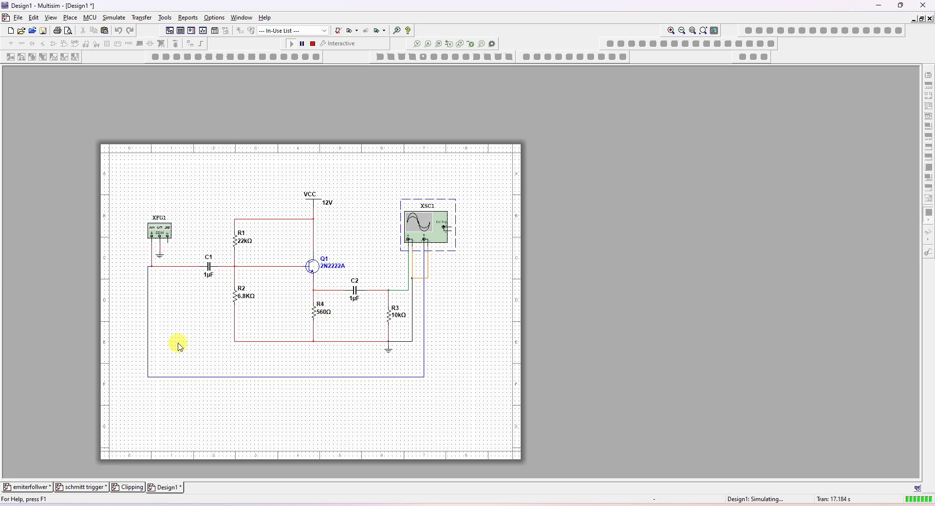
Step: Compare the whole circuit's wiring in Design1 with the finished circuit in the emiterfollwer design
left_click(29, 486)
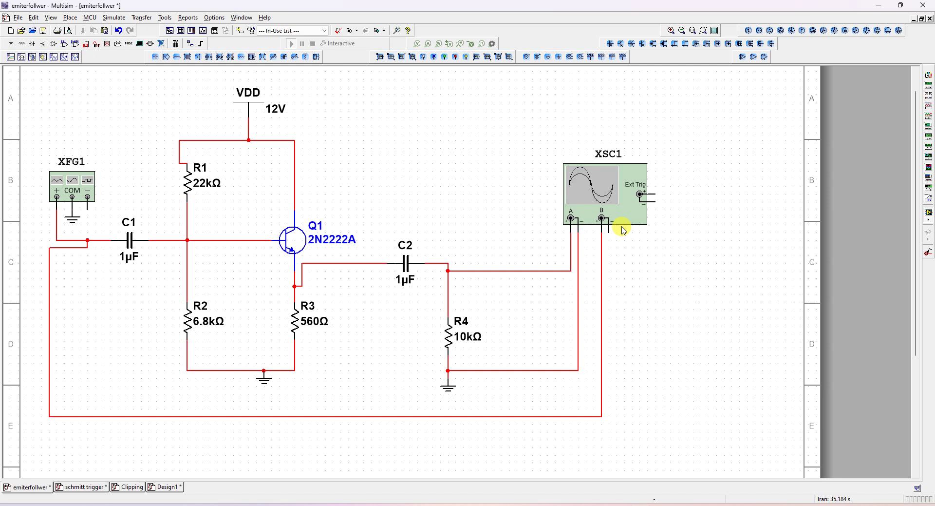
left_click(167, 488)
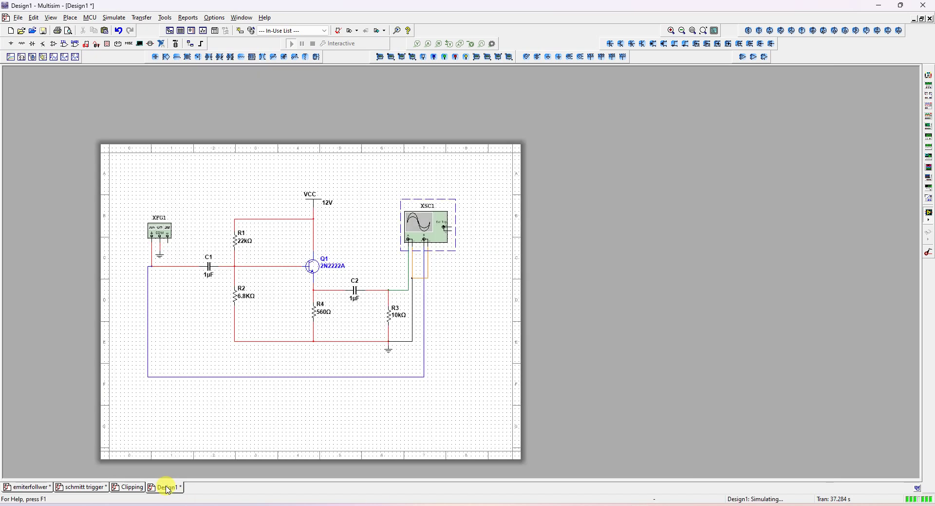
scroll(378, 286, "up", 3)
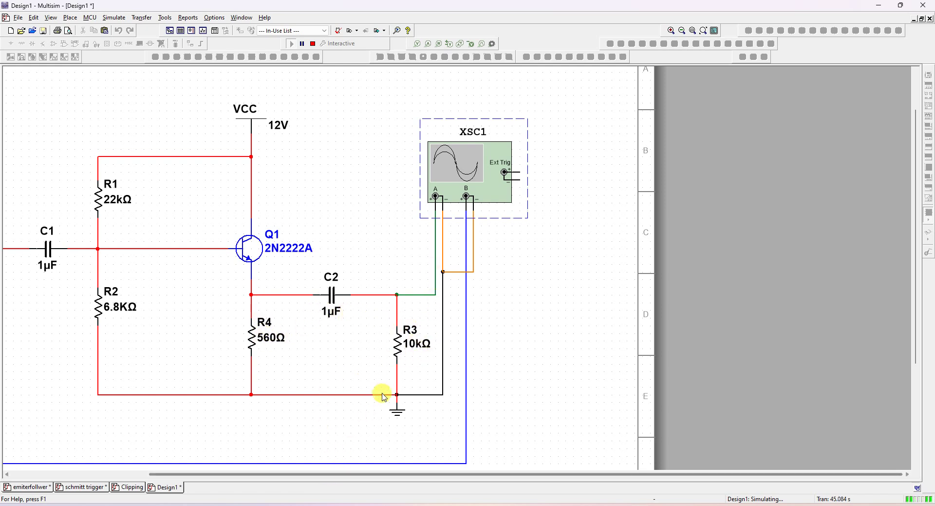
left_click_drag(345, 475, 176, 468)
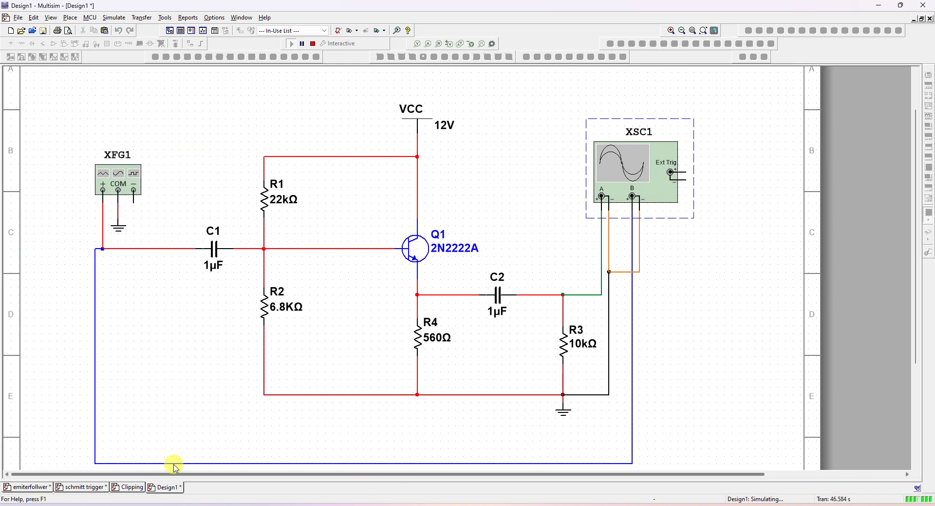
left_click(151, 314)
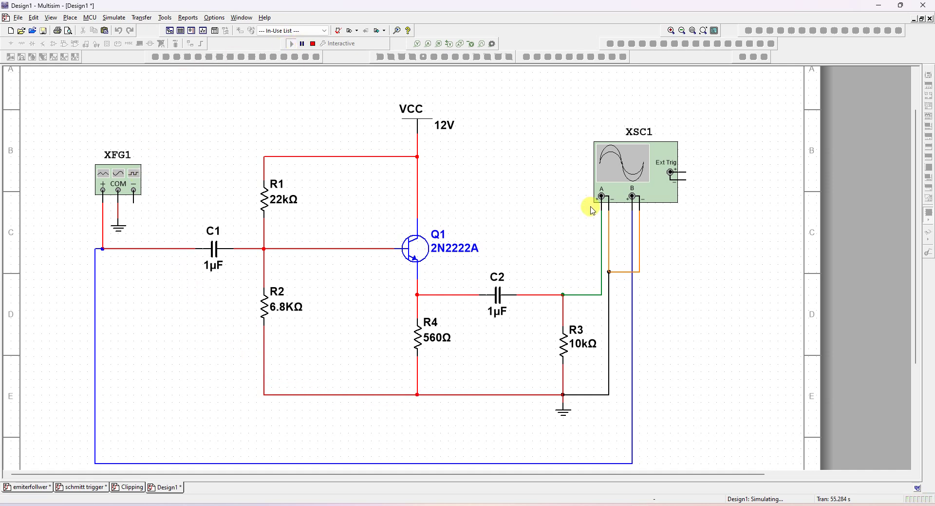
Step: Set the oscilloscope's channels A and B to AC coupling with the timebase in Y/T mode
double_click(615, 158)
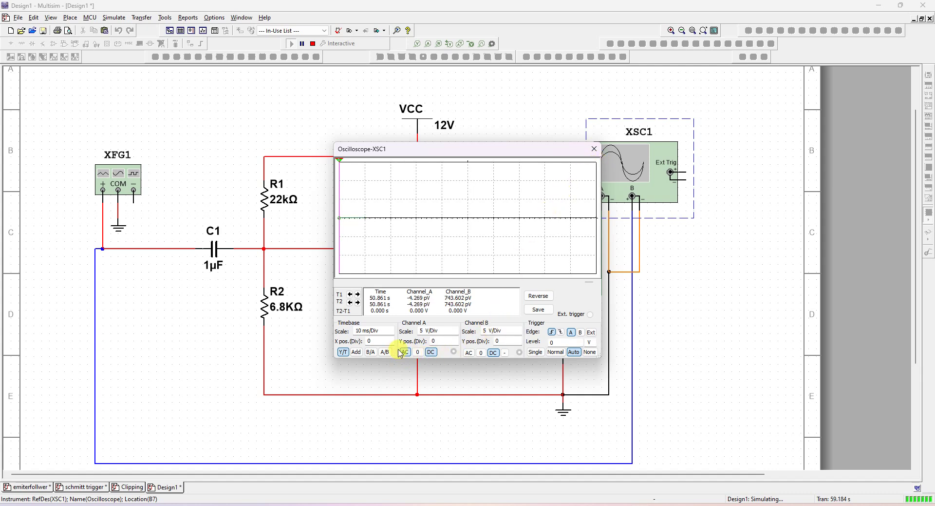
left_click(467, 353)
left_click(408, 354)
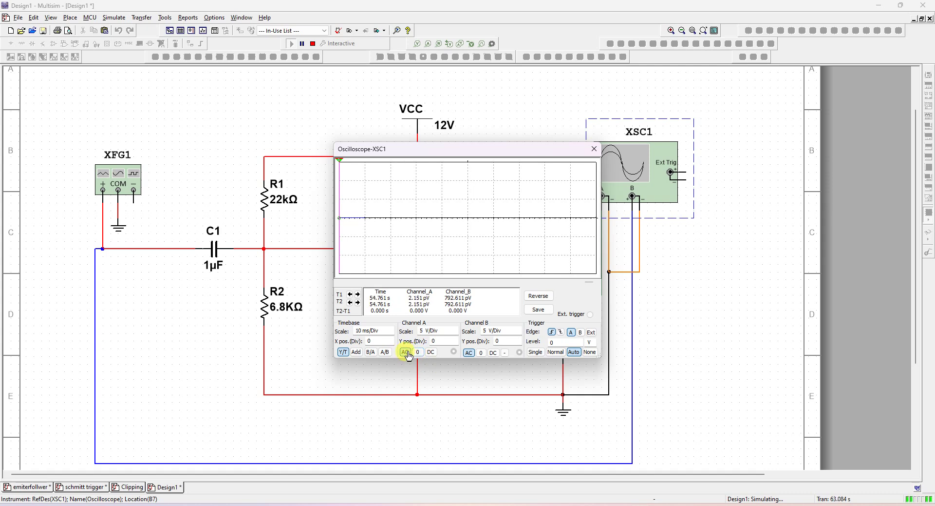
left_click(345, 352)
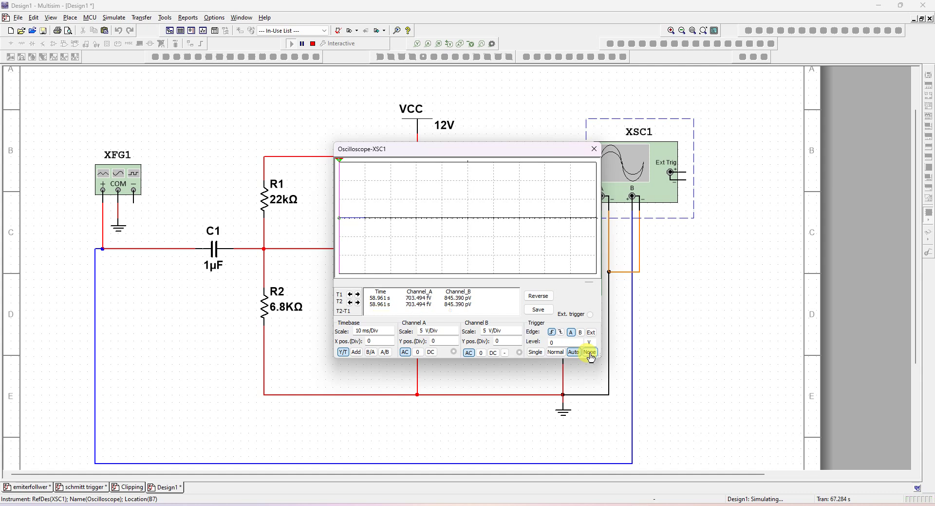
left_click(594, 149)
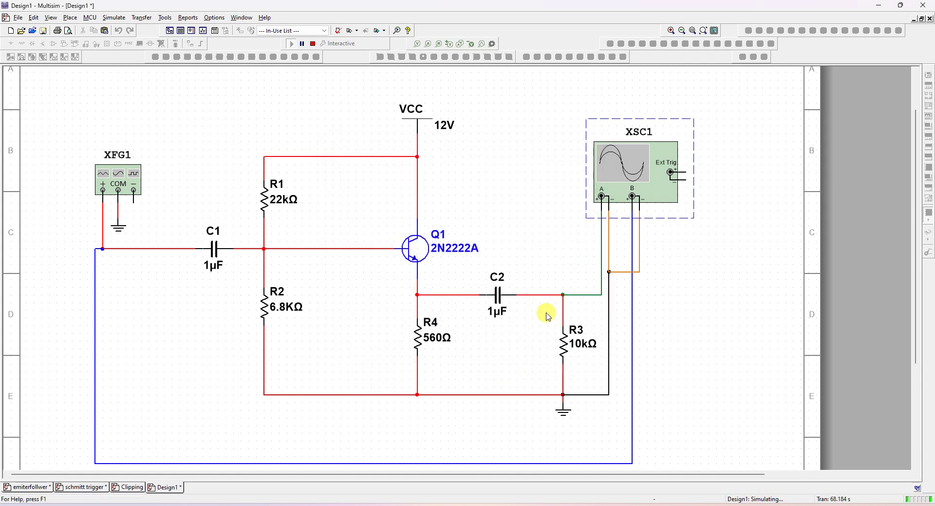
Step: Stop the simulation and delete the green channel A wire, the black ground wire and the orange wire joining the oscilloscope's negative terminals
left_click(622, 271)
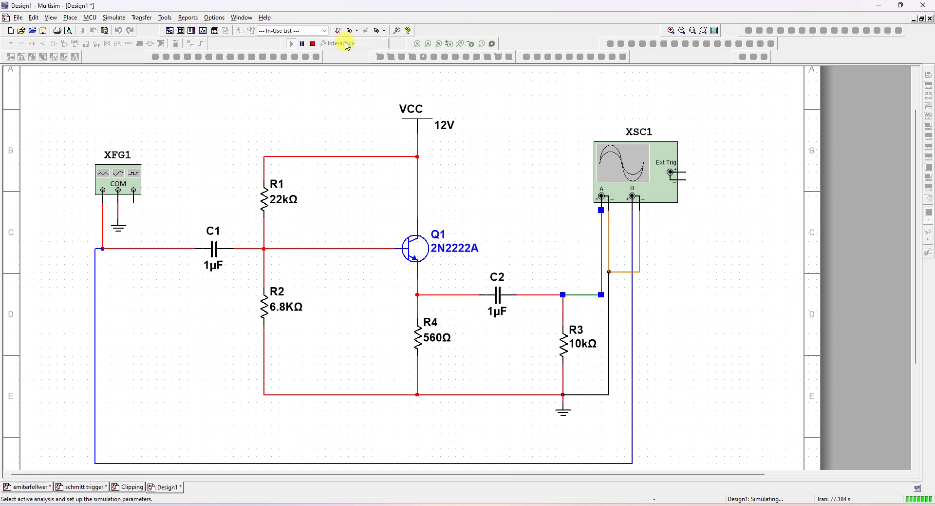
left_click(313, 44)
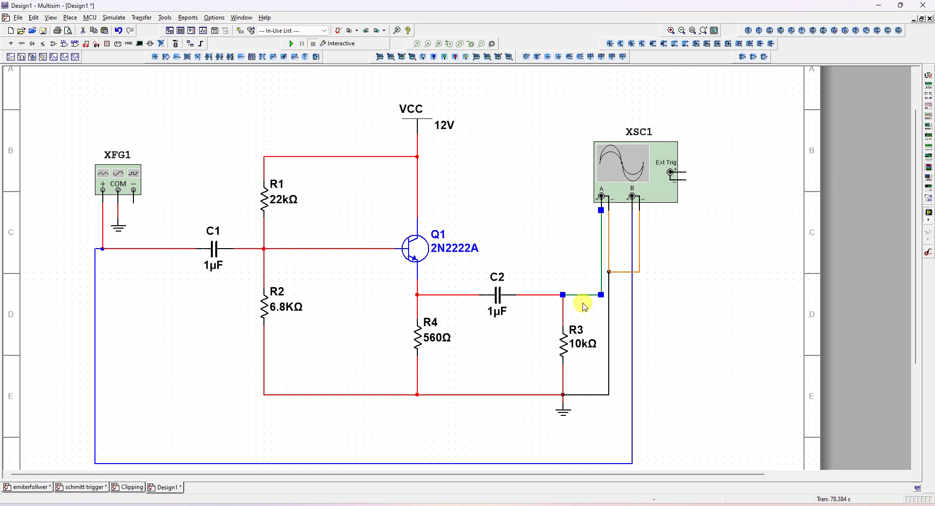
key("Delete")
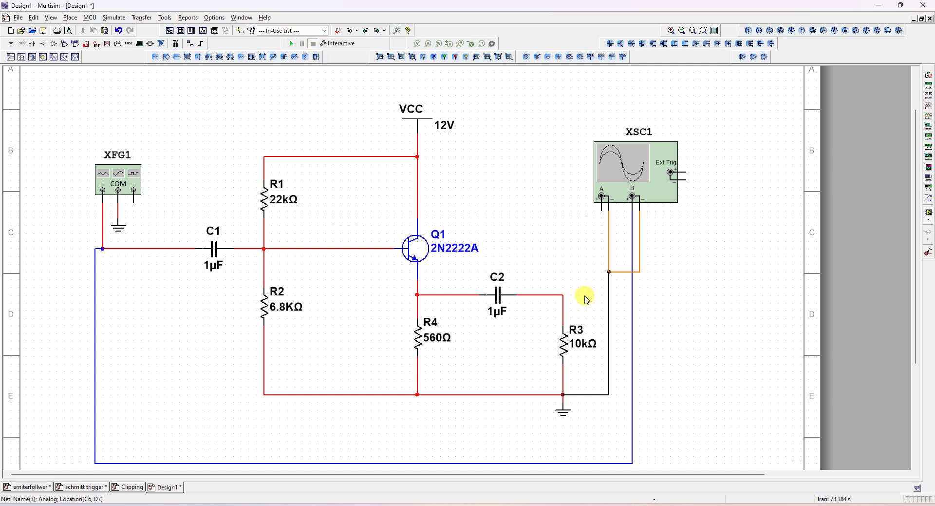
left_click(609, 311)
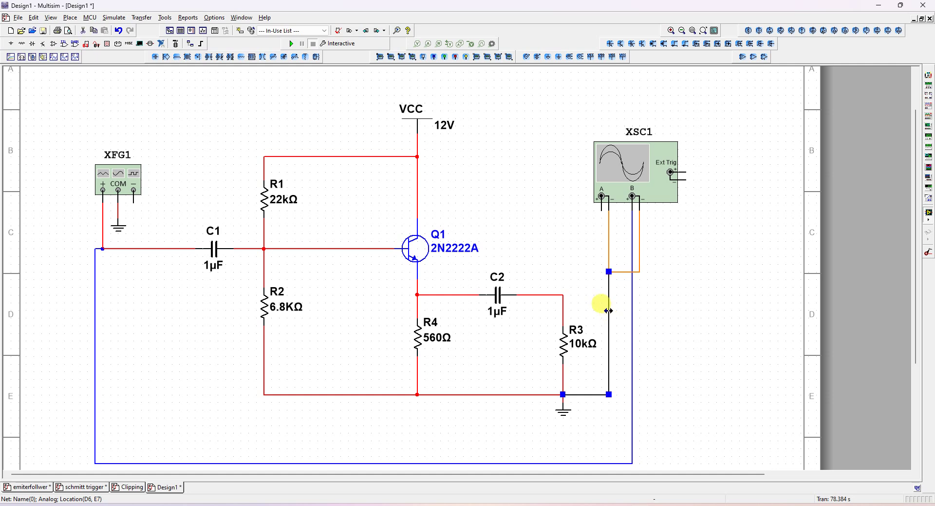
key("Delete")
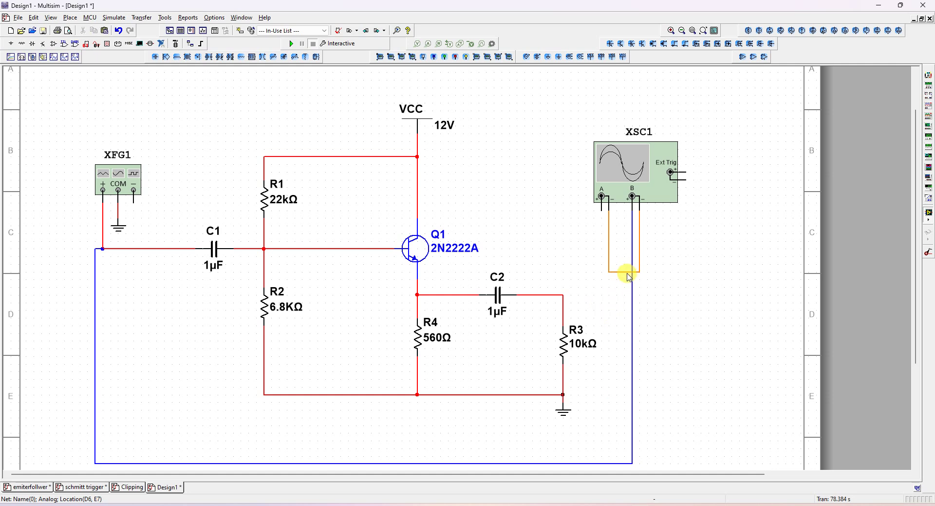
left_click(626, 271)
key("Delete")
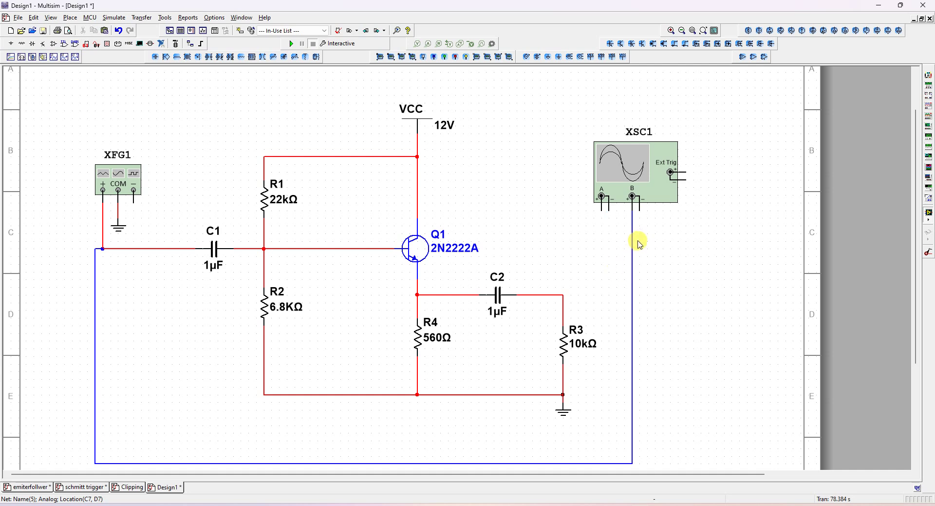
Step: Wire the oscilloscope's channel B negative terminal directly to the ground junction below R3
left_click(640, 211)
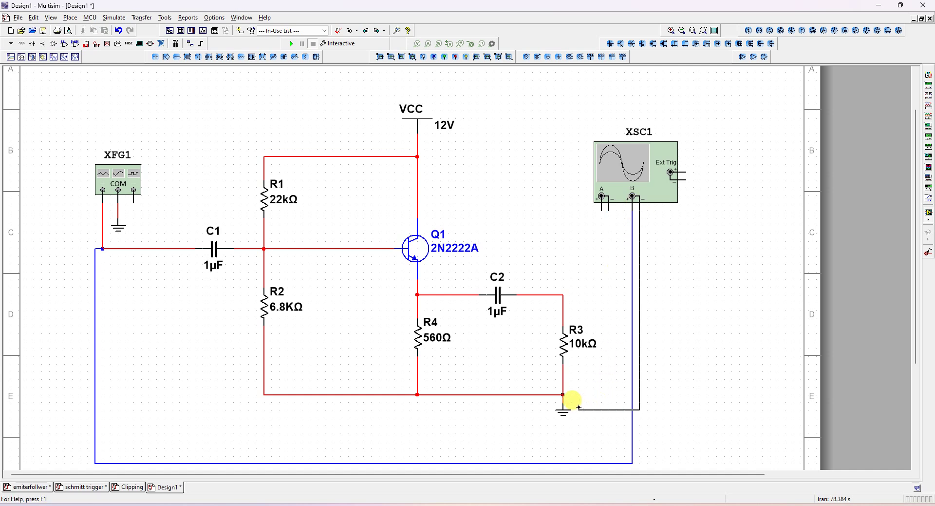
left_click(563, 394)
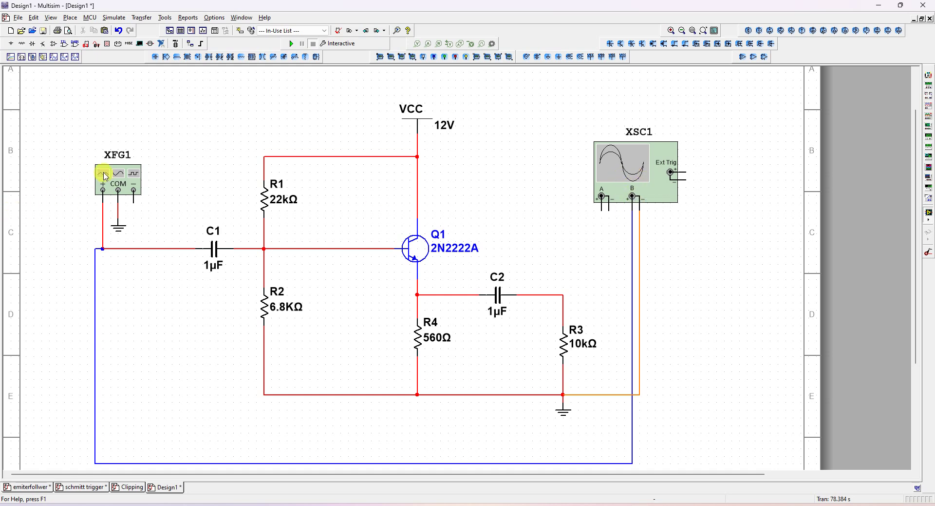
Step: Set the function generator XFG1's frequency unit to Hz for a 1000 Hz sine wave and close its settings
left_click(118, 175)
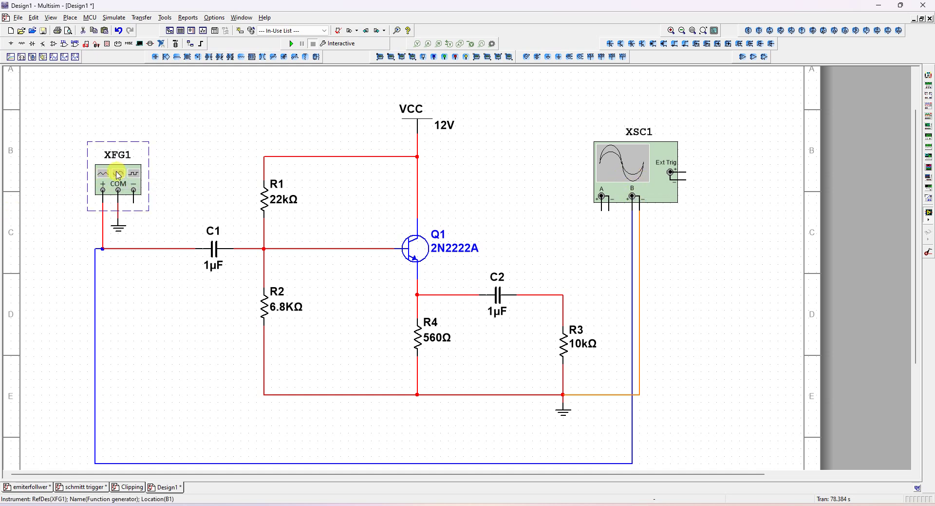
double_click(111, 174)
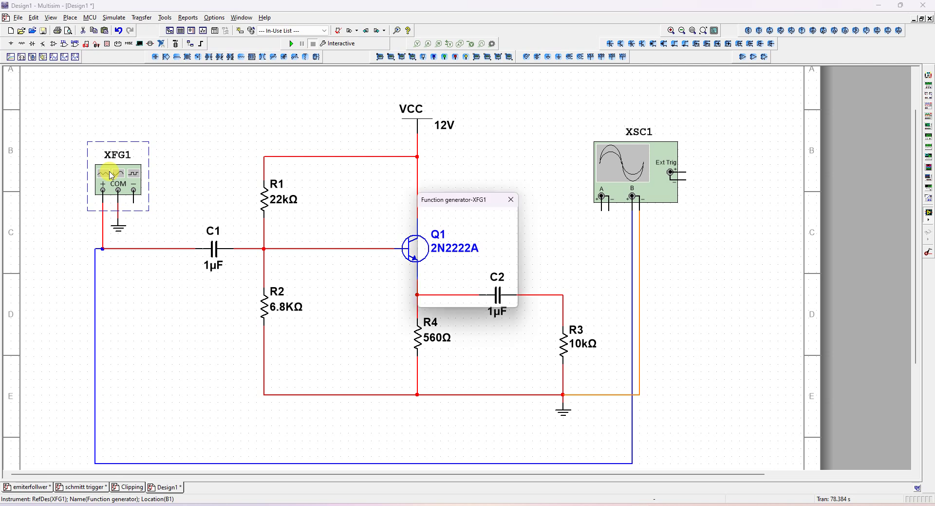
left_click(440, 221)
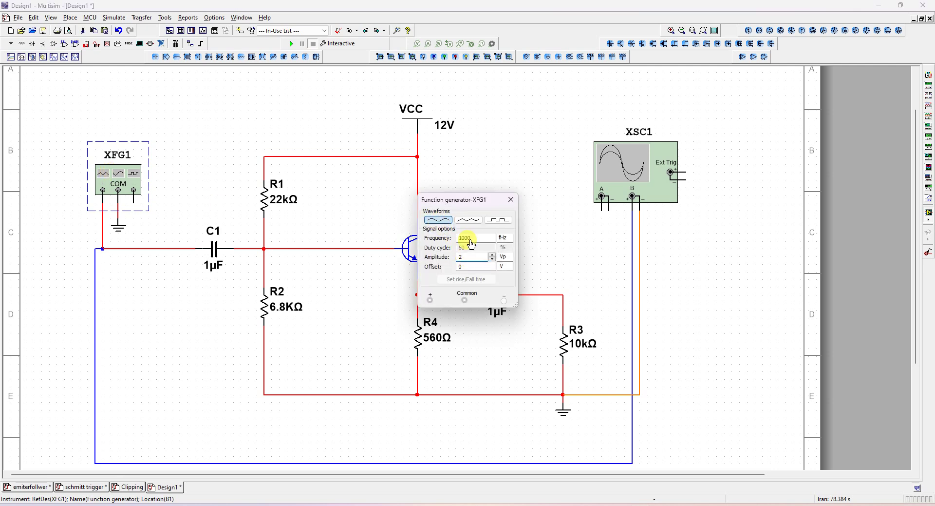
left_click(504, 242)
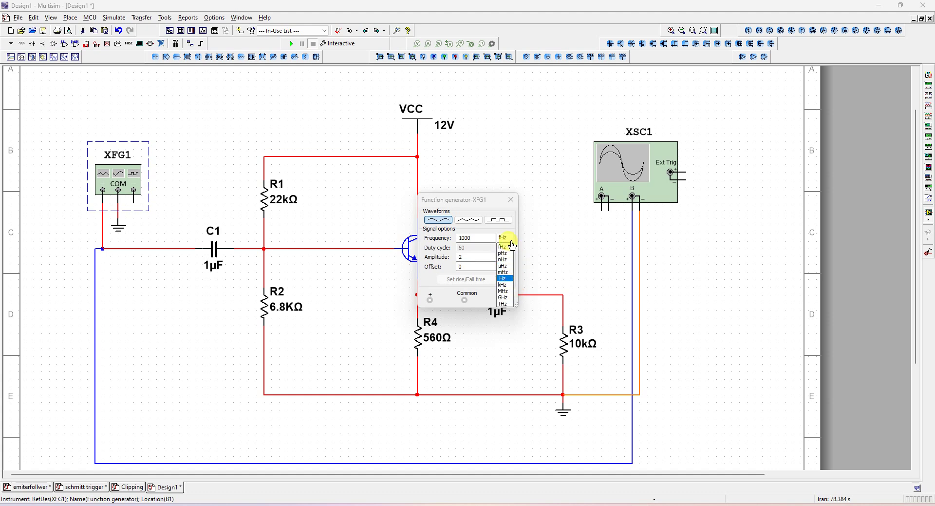
left_click(507, 241)
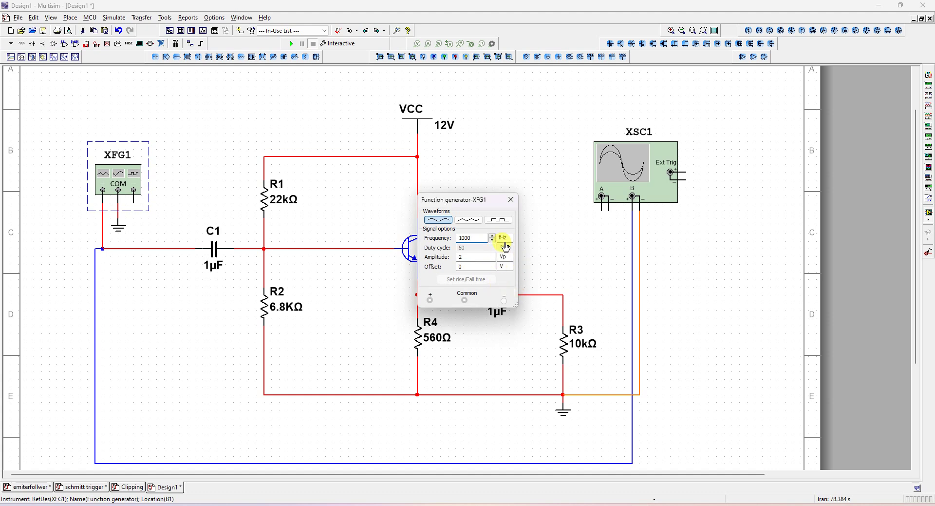
left_click(506, 244)
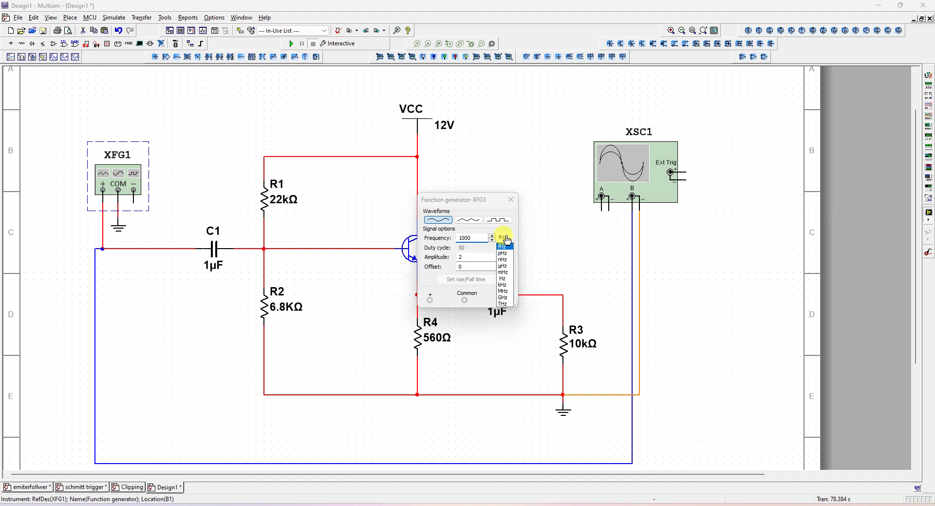
left_click(506, 280)
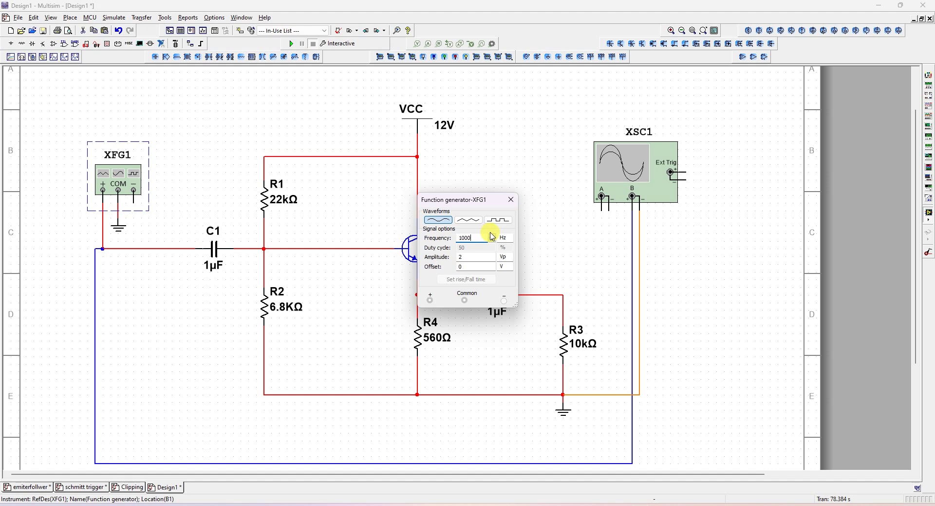
left_click(510, 200)
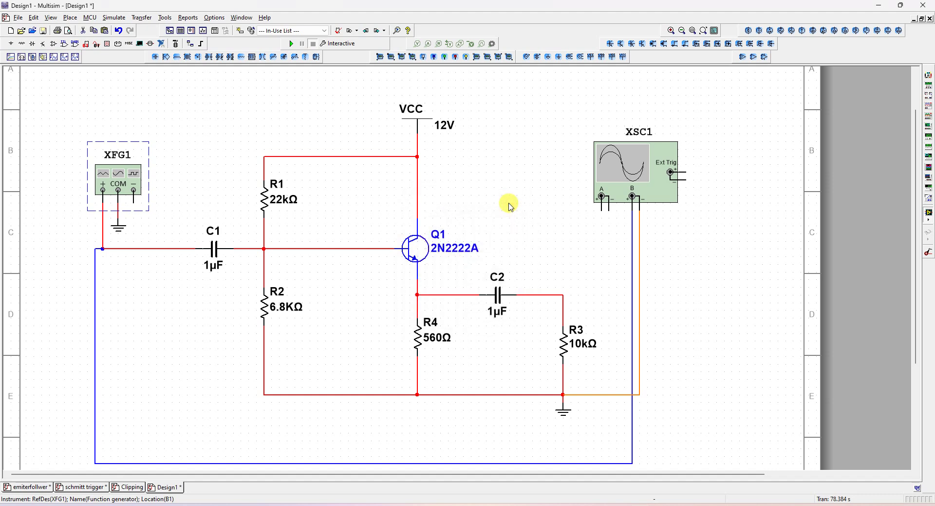
Step: Wire the oscilloscope's channel A positive terminal to the C2–R3 junction and its negative terminal to the ground line
left_click(602, 211)
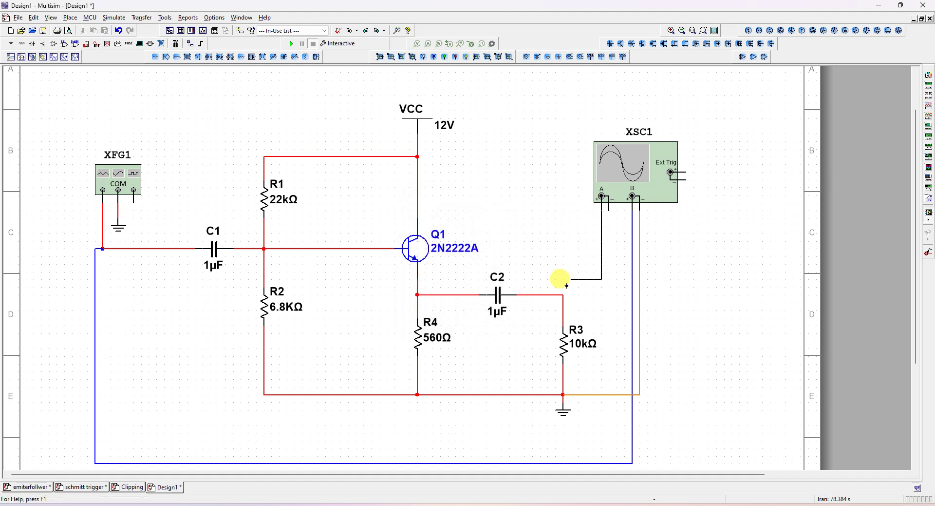
left_click(563, 294)
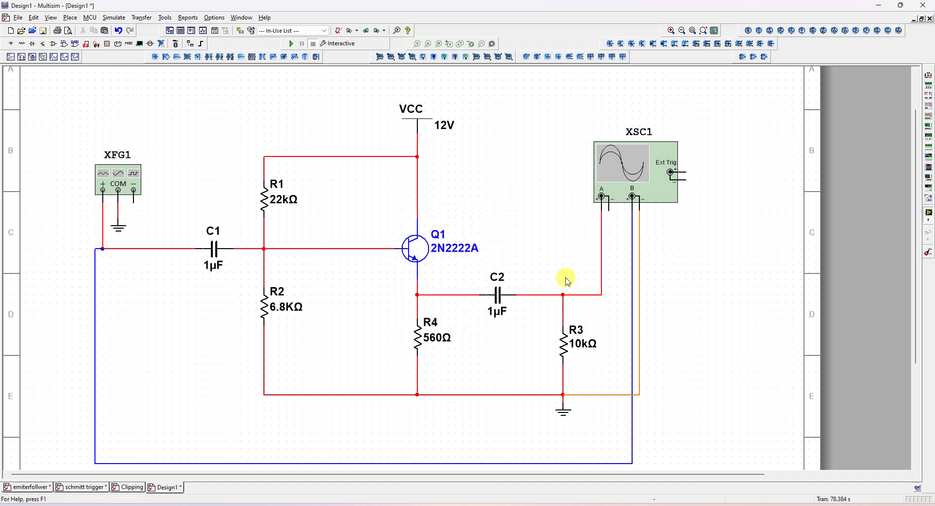
left_click(609, 211)
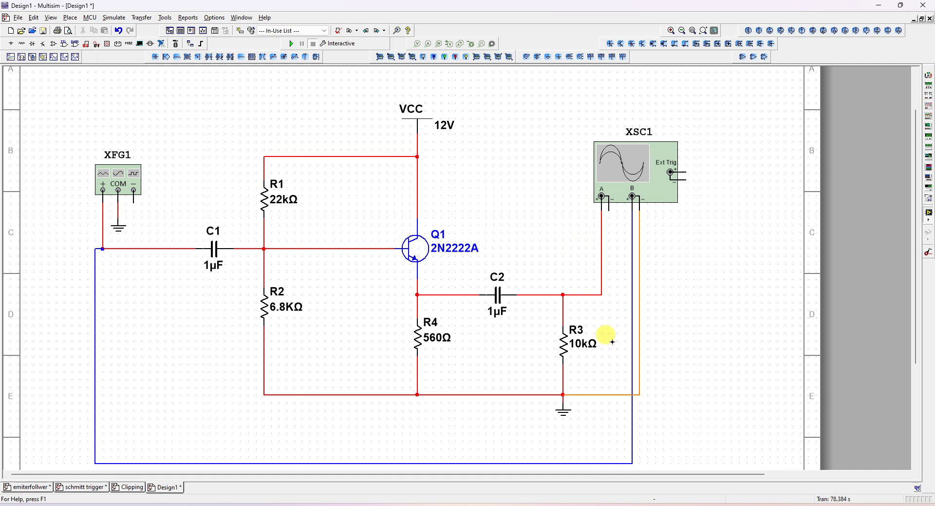
left_click(608, 394)
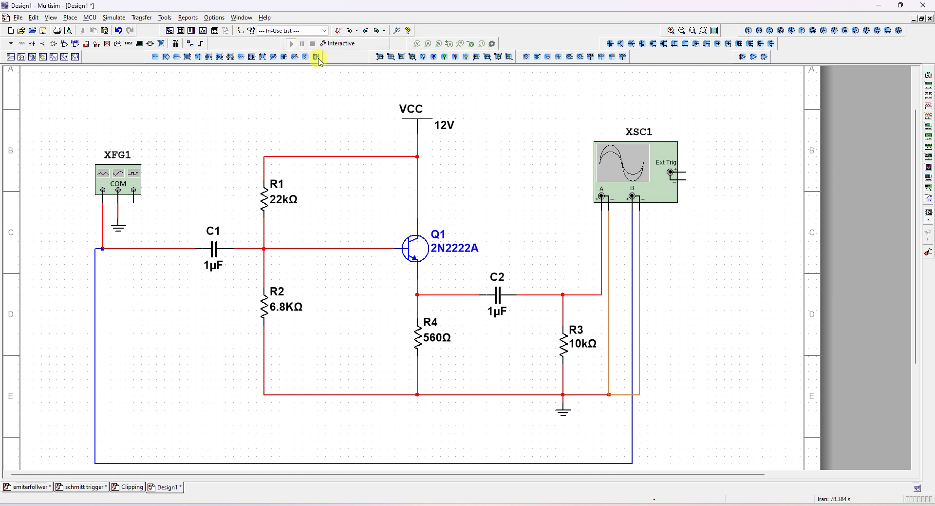
Step: Run the simulation and open the XSC1 oscilloscope display, placing it clear of the circuit
key("F5")
double_click(611, 174)
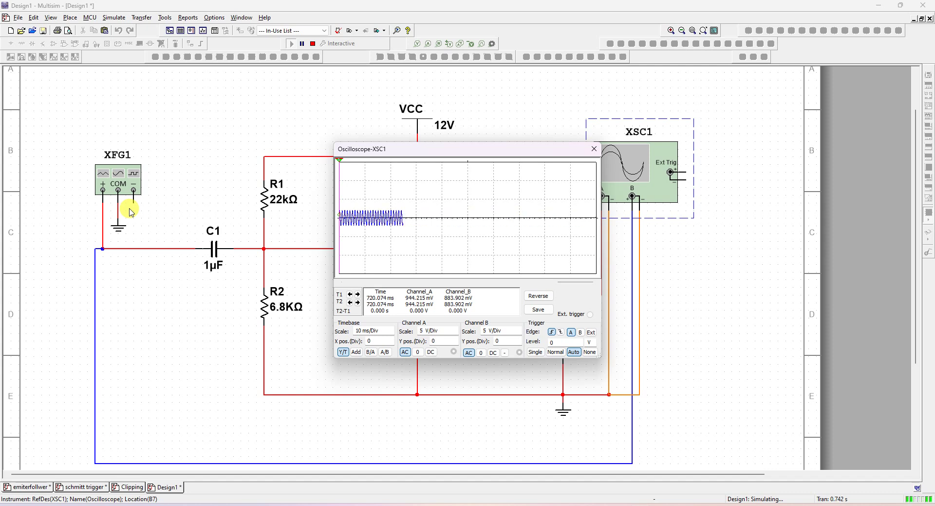
mouse_move(455, 152)
left_mouse_down()
mouse_move(580, 266)
mouse_move(709, 266)
mouse_move(772, 17)
mouse_move(779, 80)
left_mouse_up()
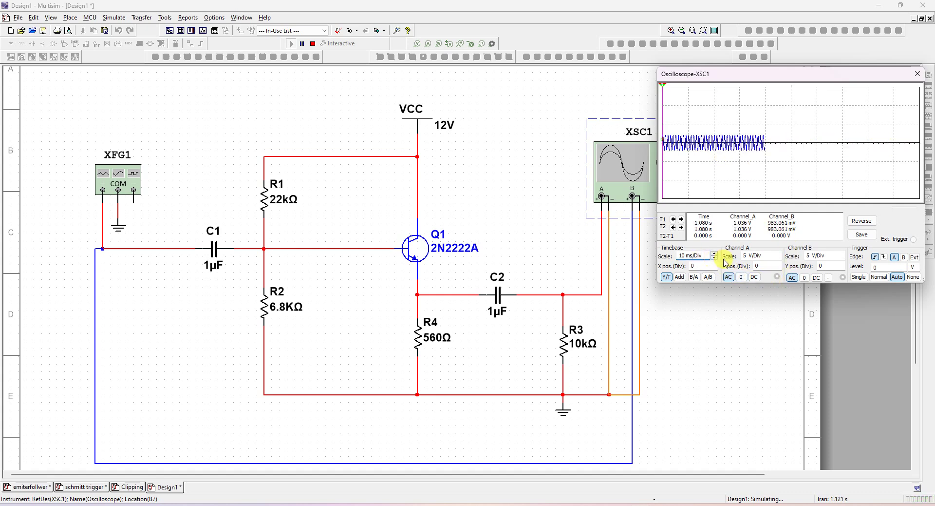
Step: Set the oscilloscope's channel A scale to 2 V/Div
left_click(778, 262)
left_click(778, 259)
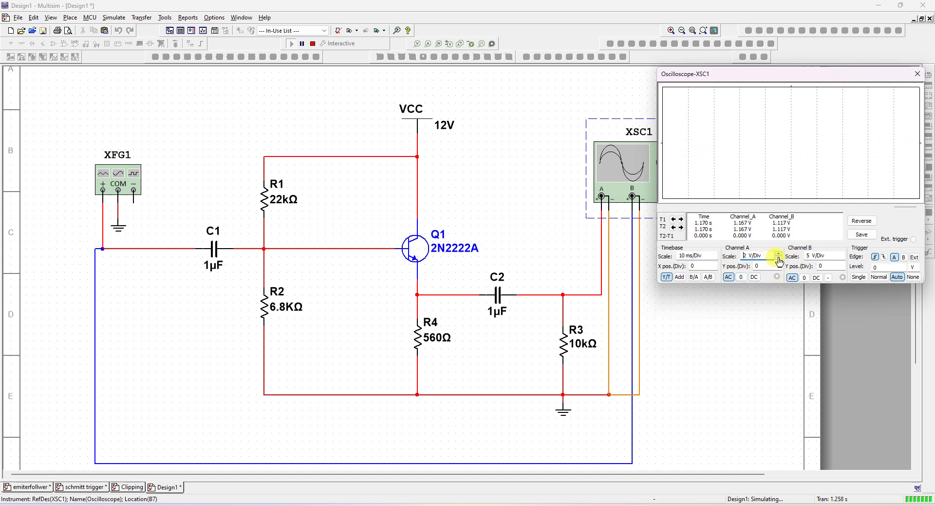
left_click(832, 258)
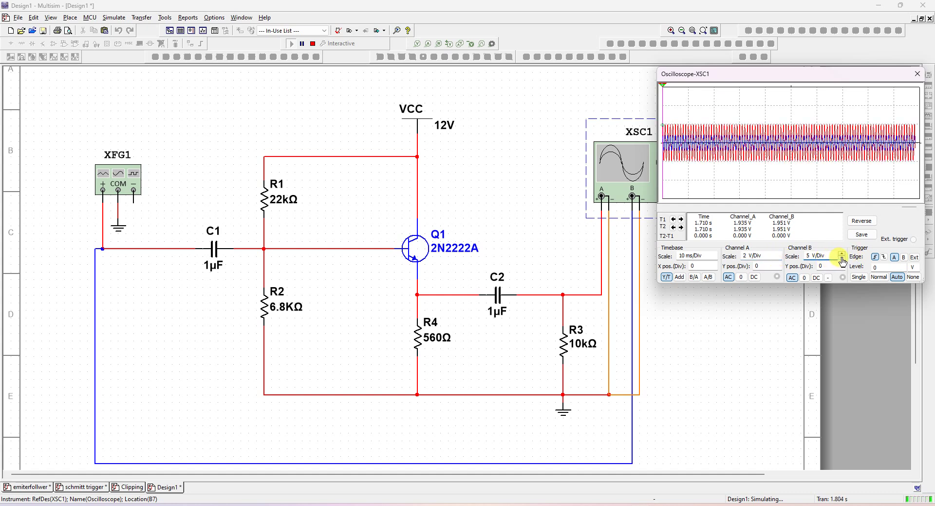
Step: Set the oscilloscope's timebase scale to 1 ms/Div
left_click(690, 257)
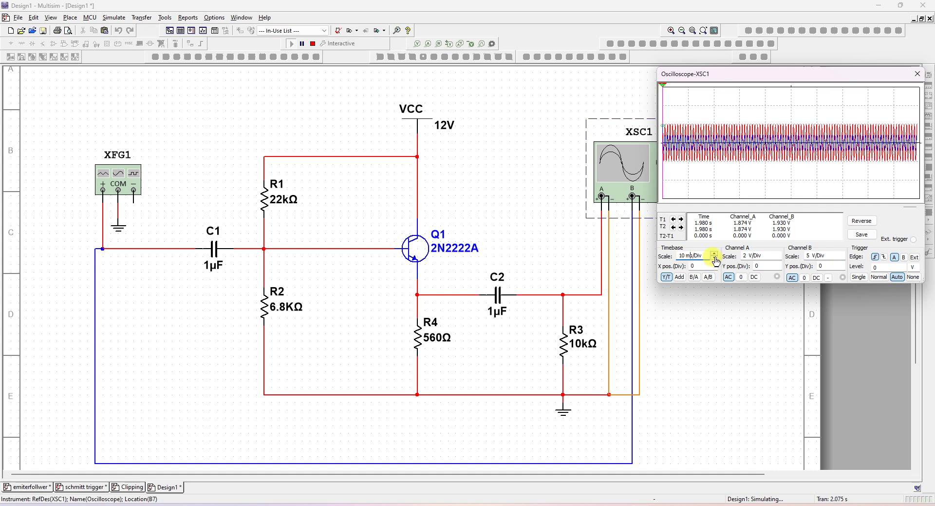
left_click(715, 258)
left_click(714, 258)
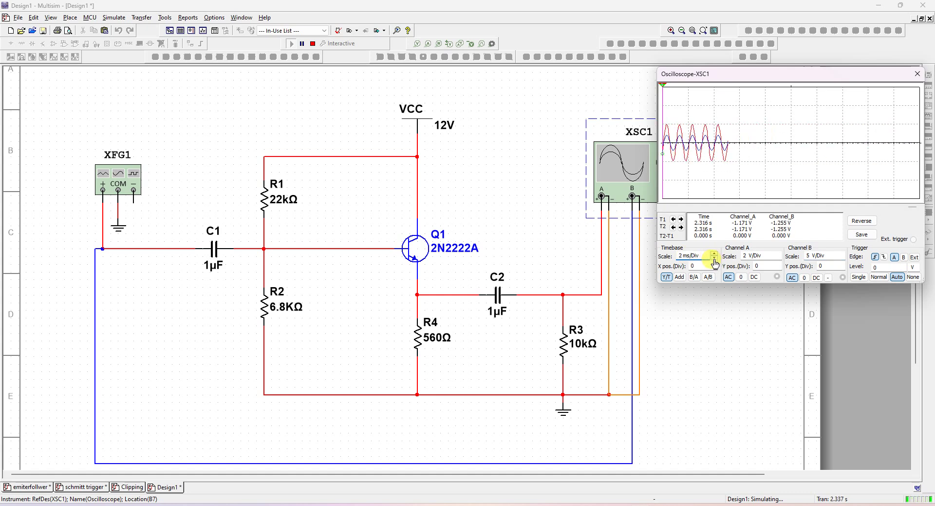
left_click(714, 259)
left_click(715, 258)
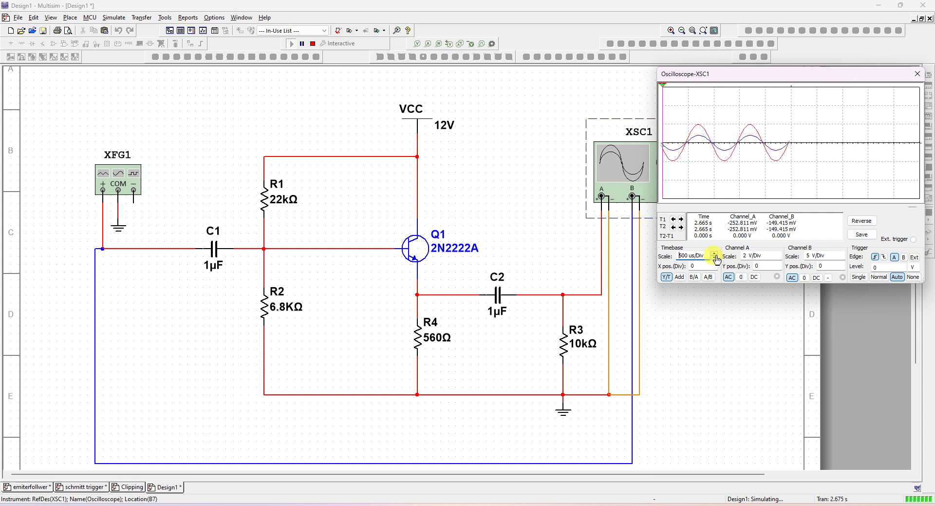
left_click(715, 254)
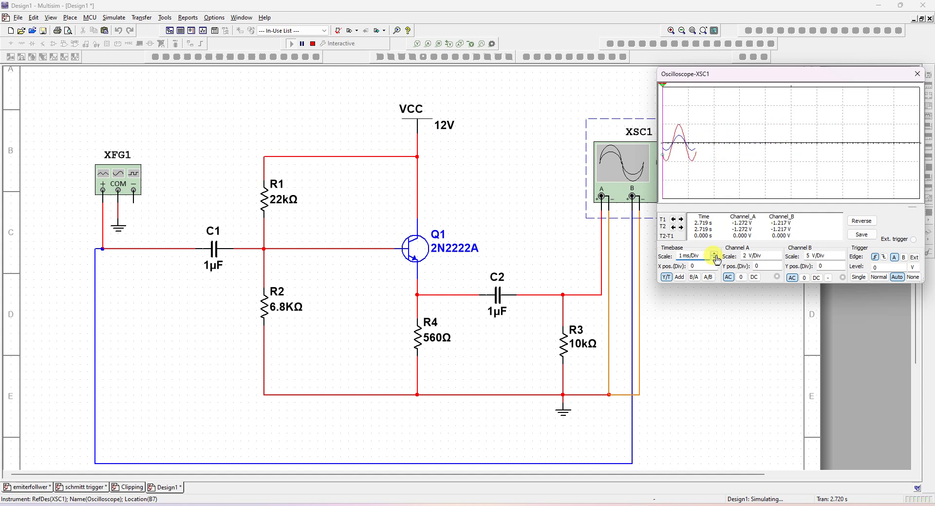
Step: Set the oscilloscope trigger to Single and the channel B scale to 2 V/Div
left_click(856, 277)
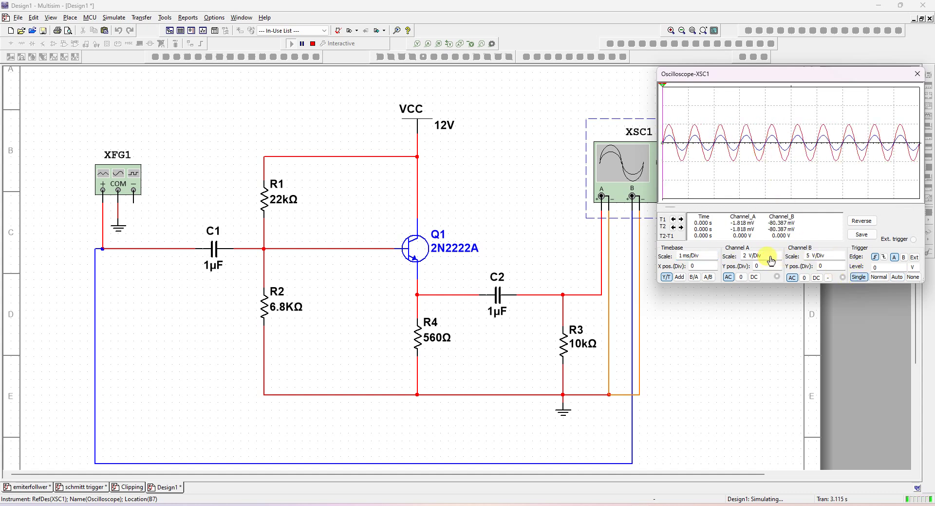
left_click(842, 260)
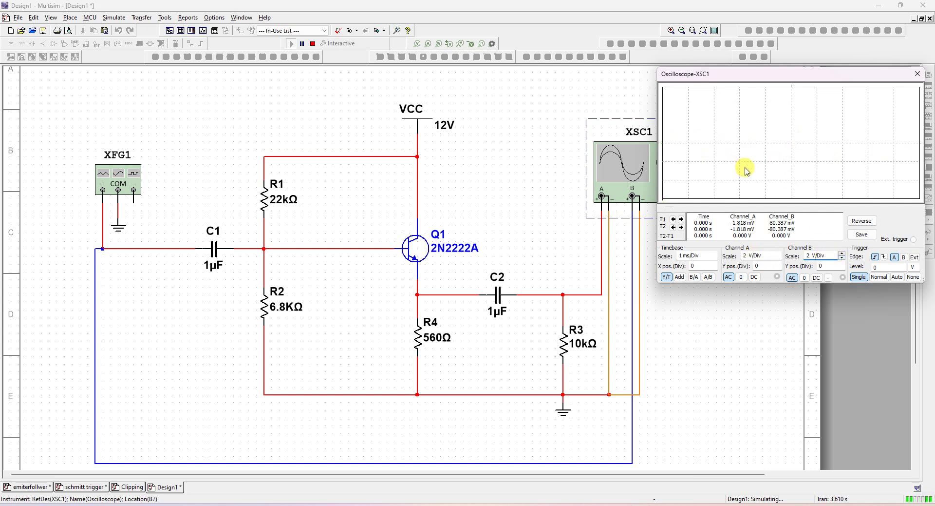
Step: Examine the input and output traces separately by zeroing channels B and A in turn, and return both to AC coupling
left_click(805, 277)
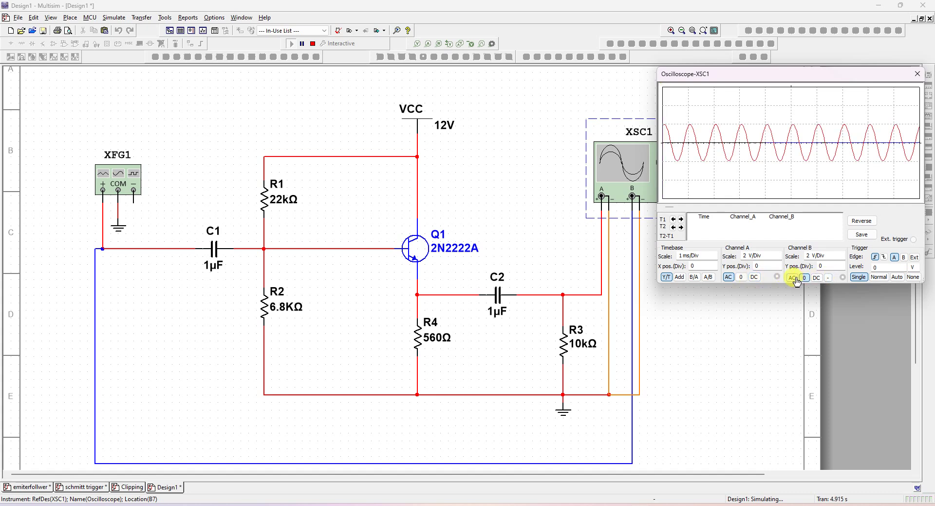
left_click(793, 277)
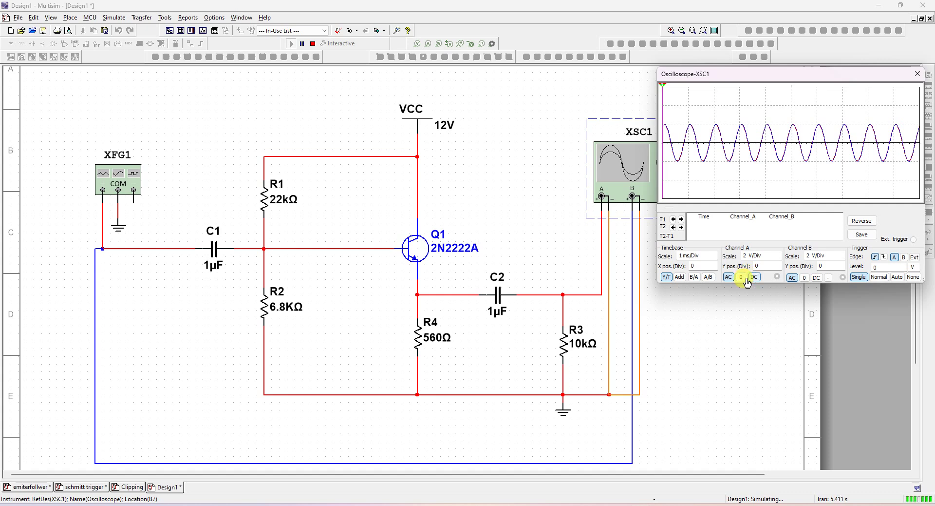
left_click(741, 277)
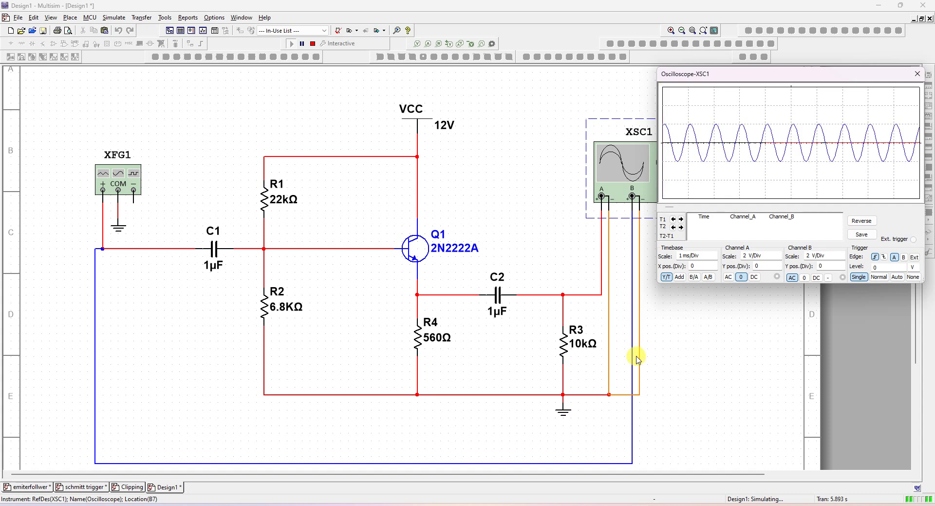
left_click(100, 250)
left_click(792, 277)
left_click(804, 279)
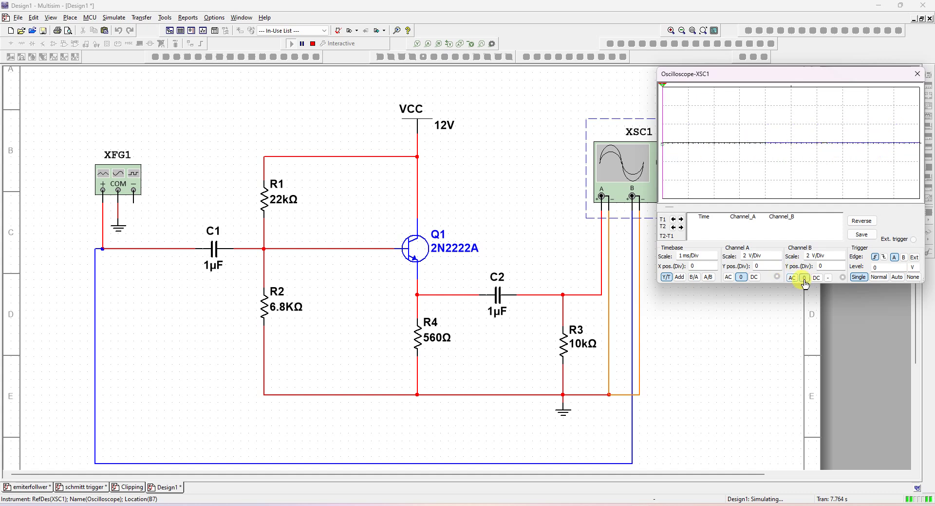
left_click(728, 277)
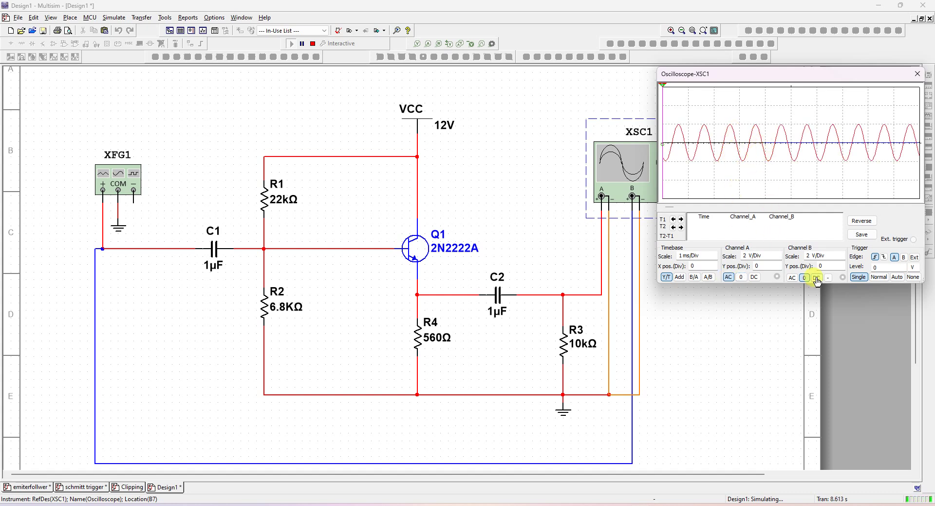
left_click(795, 278)
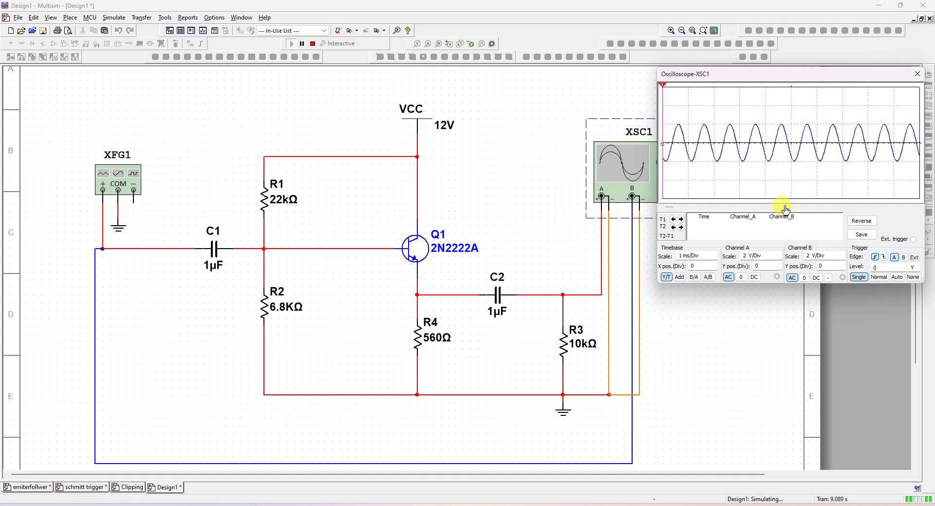
Step: Offset the channel A trace from channel B by setting its Y position to 2 divisions
left_click(778, 265)
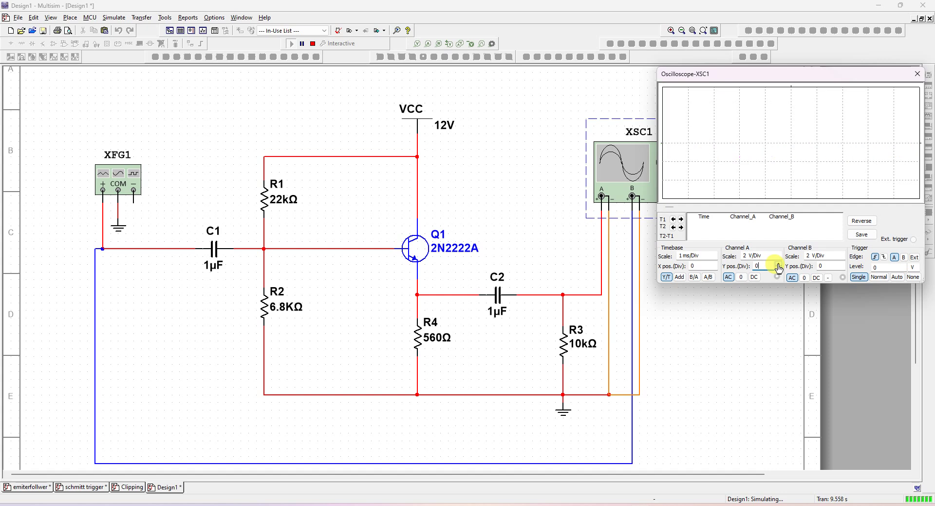
left_click(778, 265)
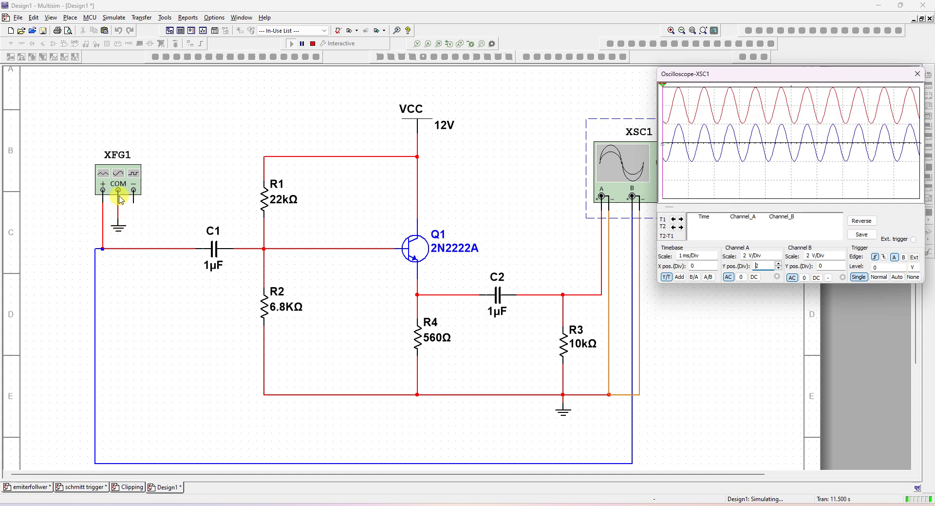
Step: Try a larger function generator amplitude during the run, return it to 2 Vp and restart the simulation
left_click(108, 183)
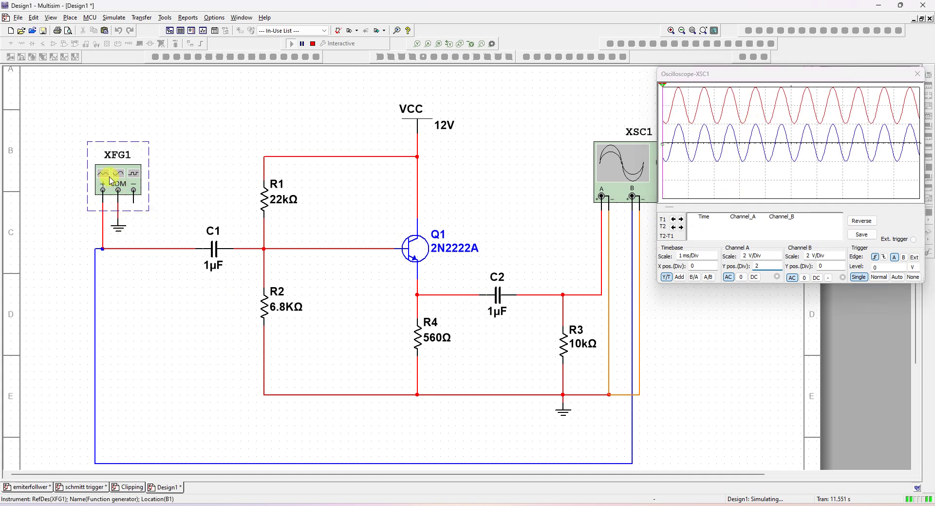
double_click(111, 180)
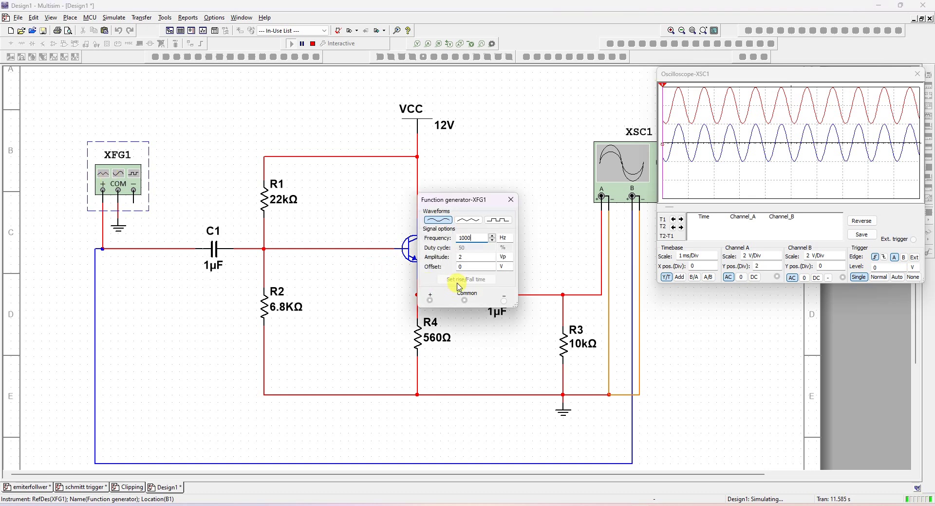
left_click(480, 259)
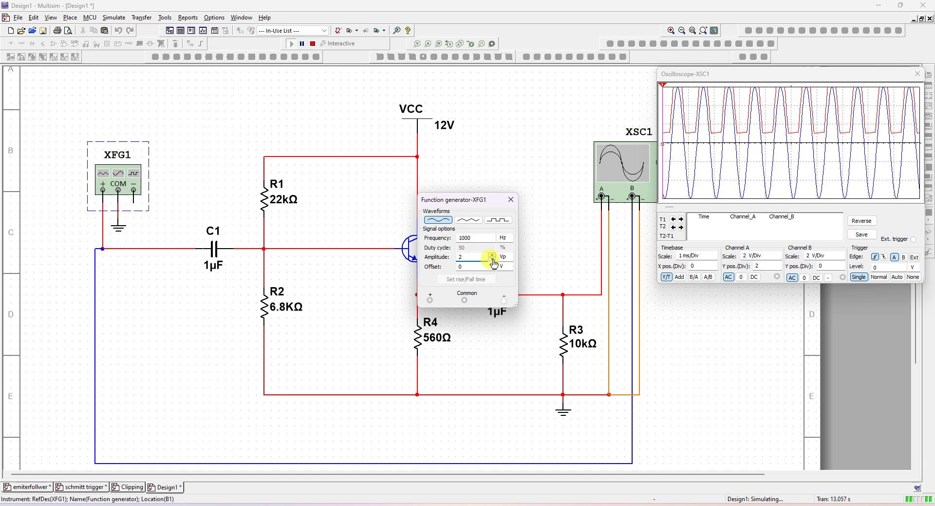
left_click(313, 44)
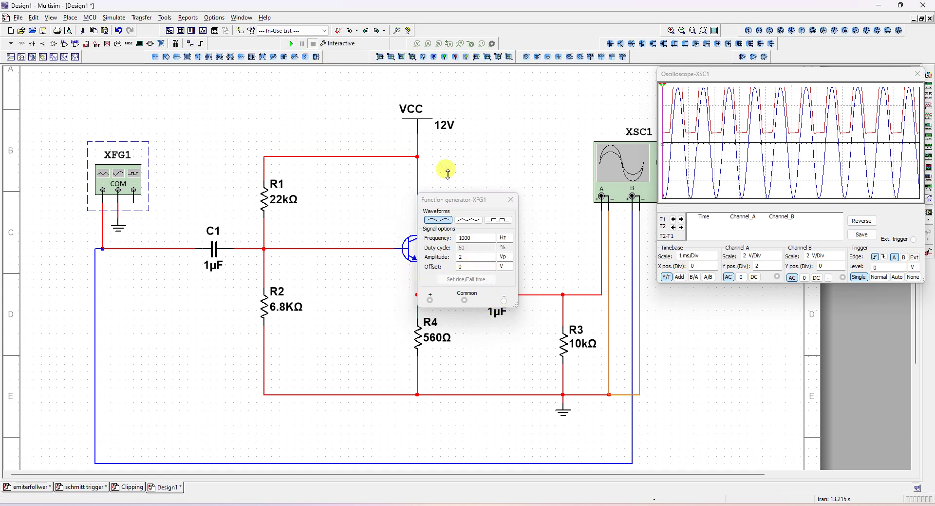
left_click(292, 44)
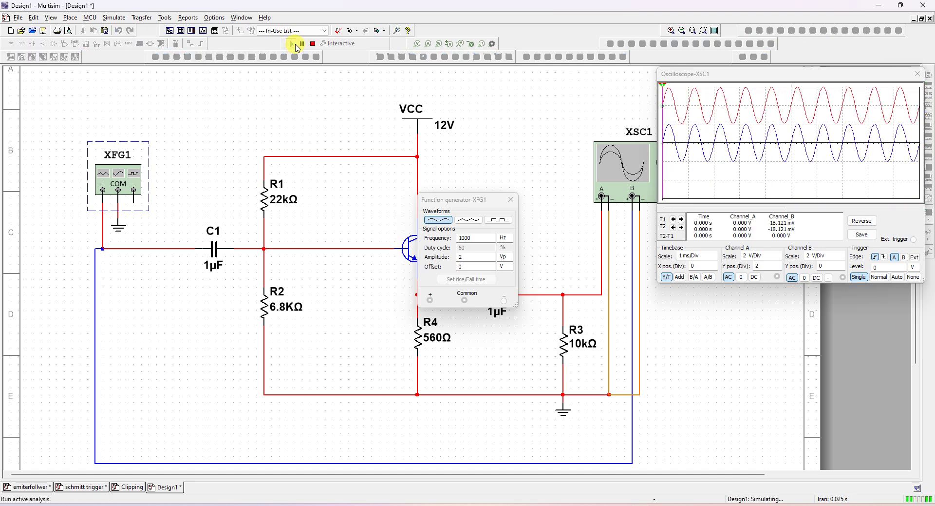
Step: Try a function generator amplitude of 3 Vp and restart the simulation
left_click(495, 258)
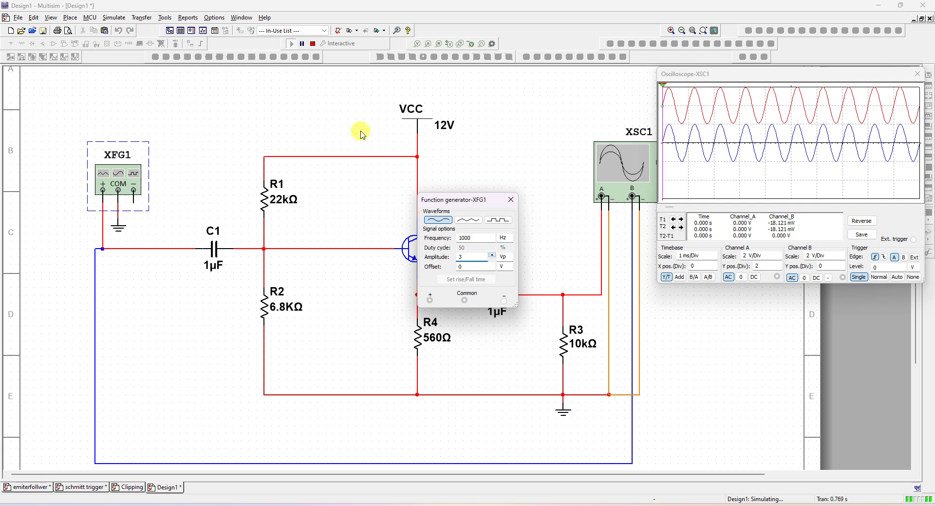
left_click(307, 43)
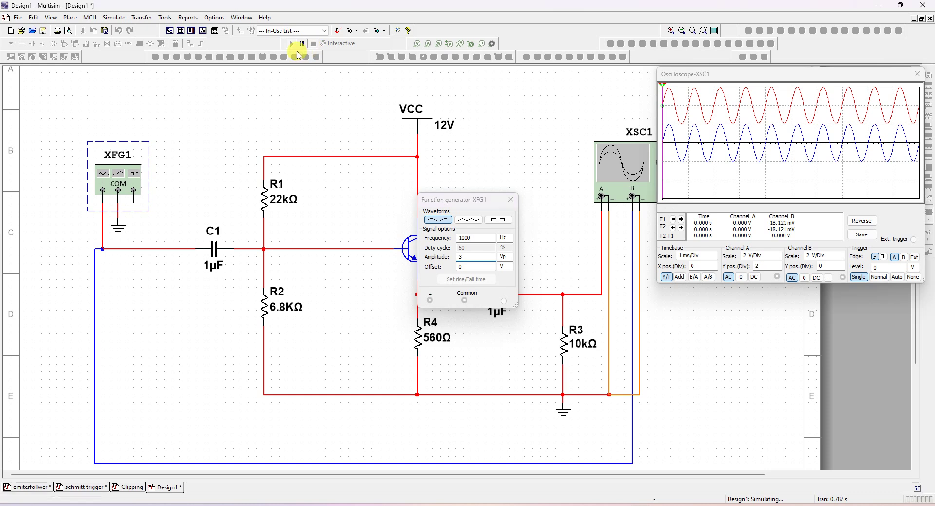
left_click(291, 44)
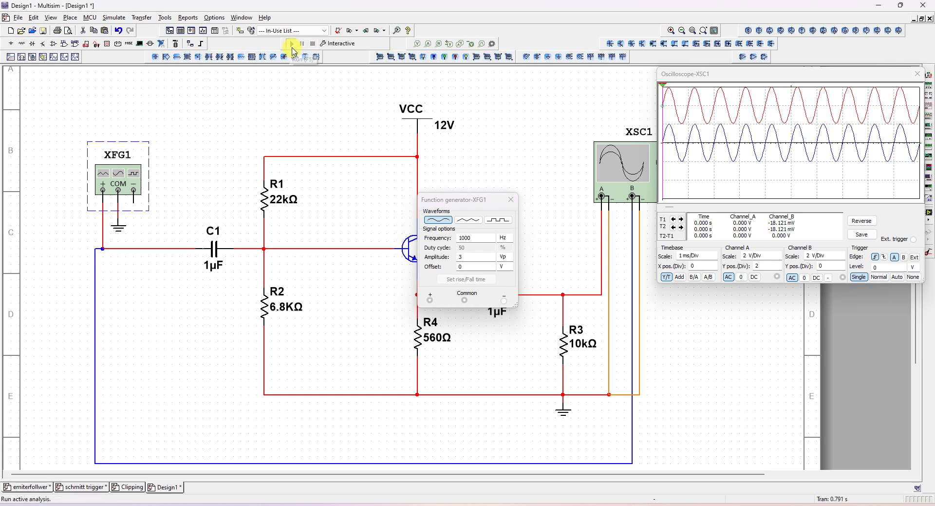
left_click(293, 44)
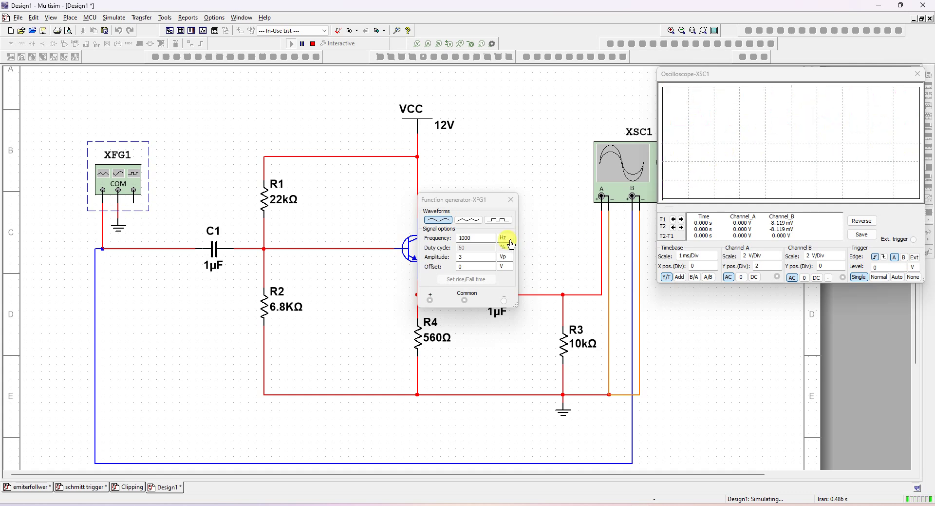
Step: Set the function generator amplitude to 2 Vp and restart the simulation
left_click(475, 257)
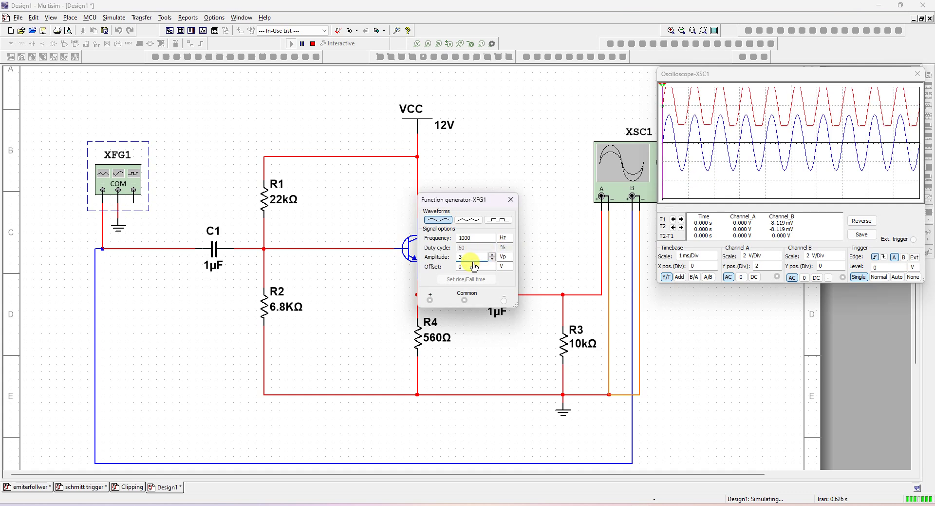
type("2")
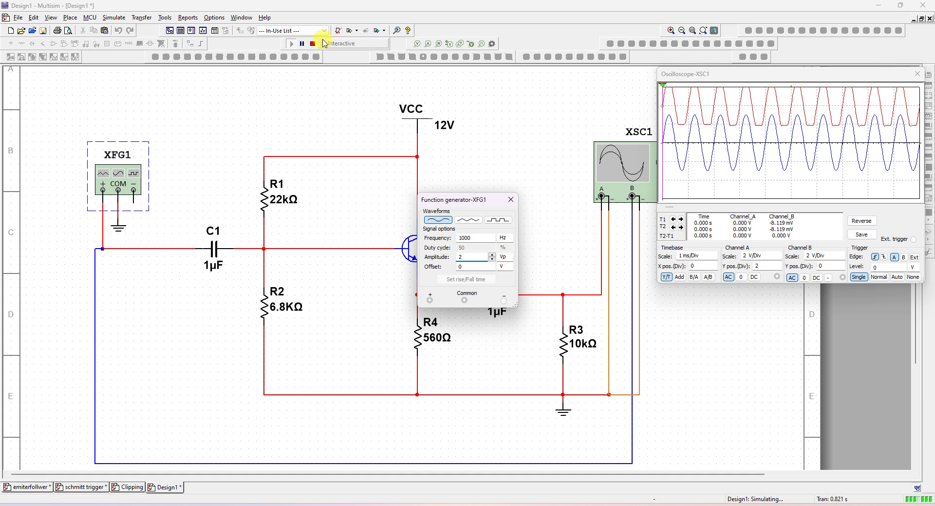
left_click(301, 44)
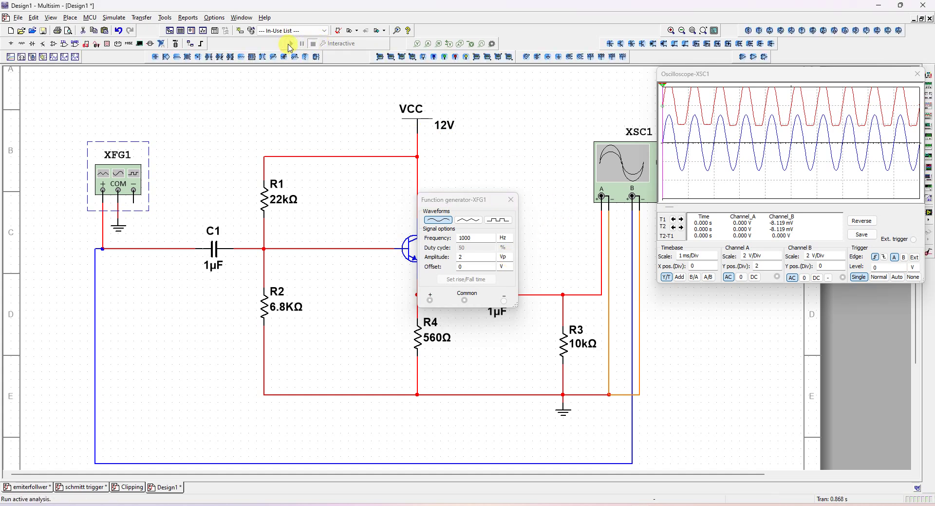
left_click(289, 45)
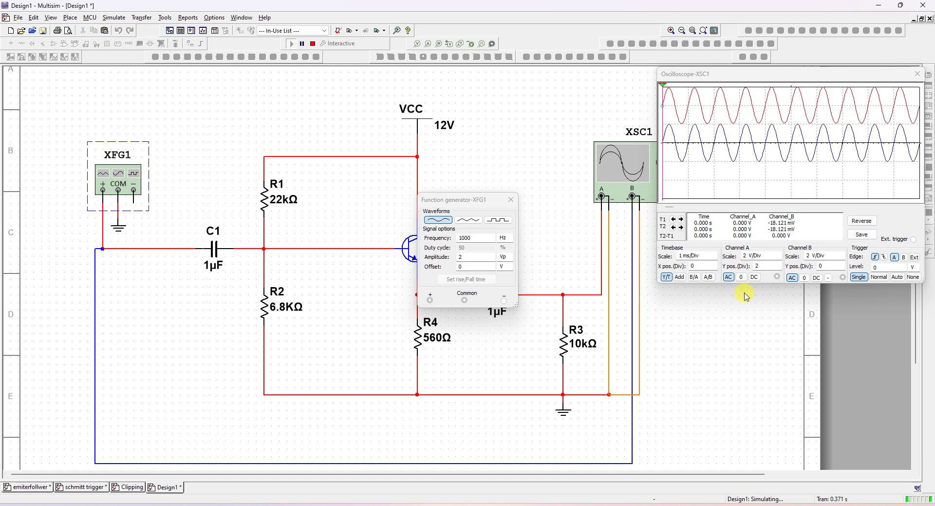
Step: Shift the channel A trace down and up, and overlay it on channel B by setting its Y position to 0 divisions
left_click(778, 268)
left_click(779, 268)
left_click(778, 268)
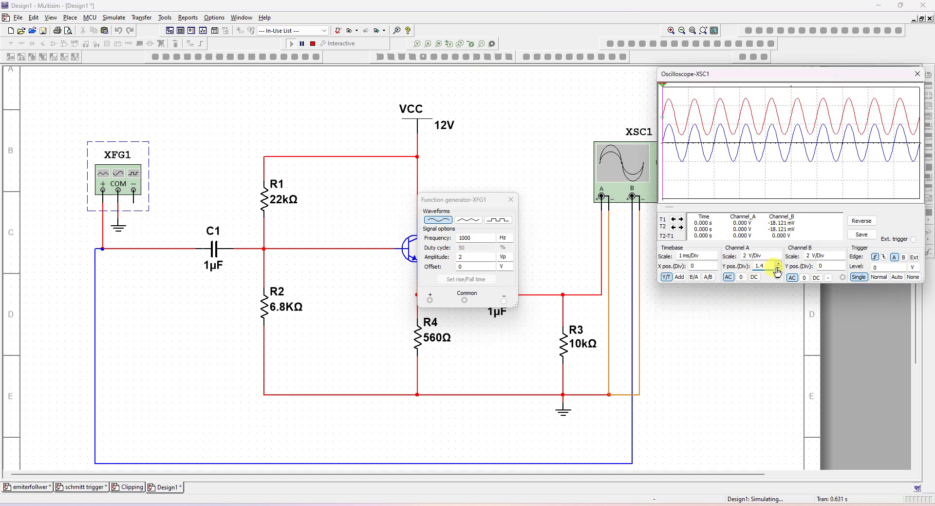
left_click(778, 268)
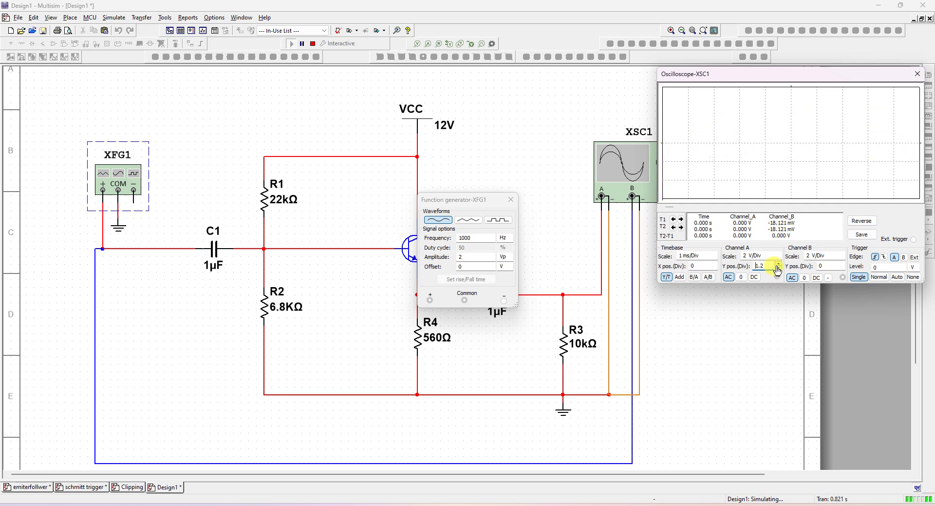
left_click(778, 264)
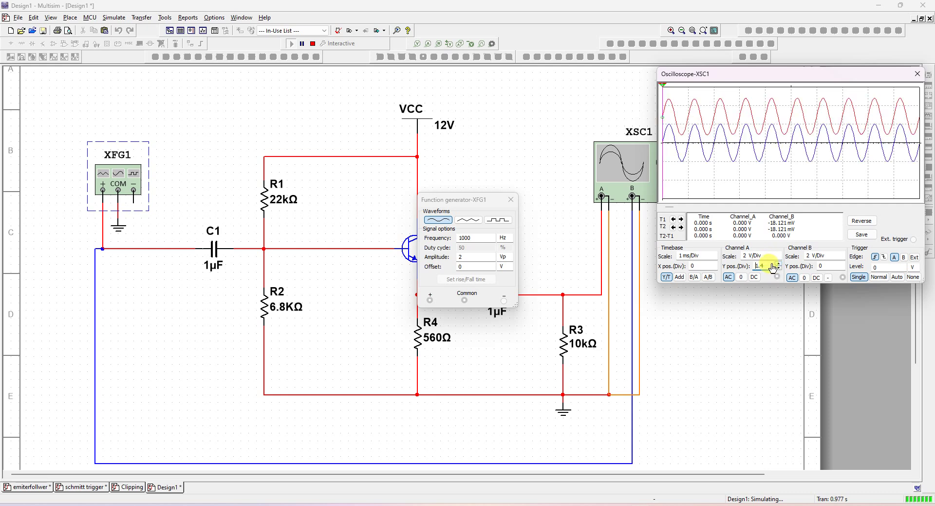
left_click(779, 265)
left_click(778, 265)
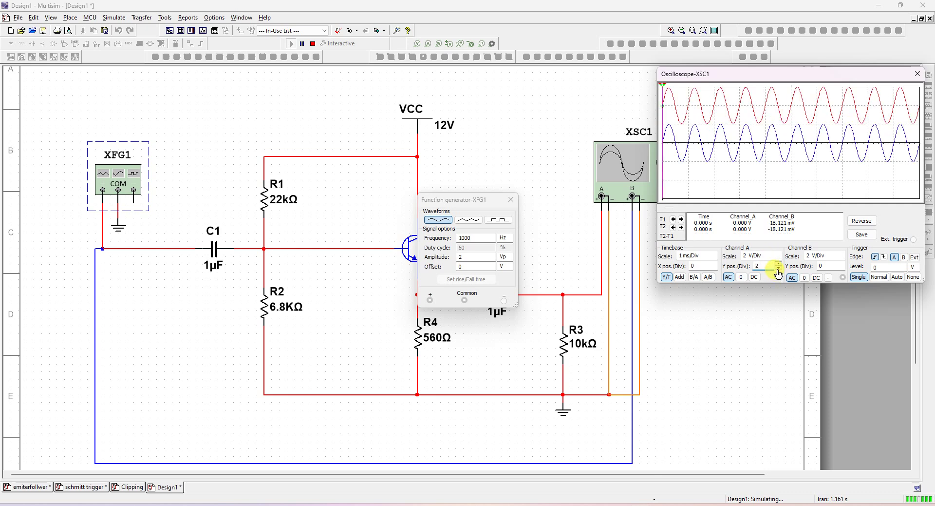
left_click(778, 265)
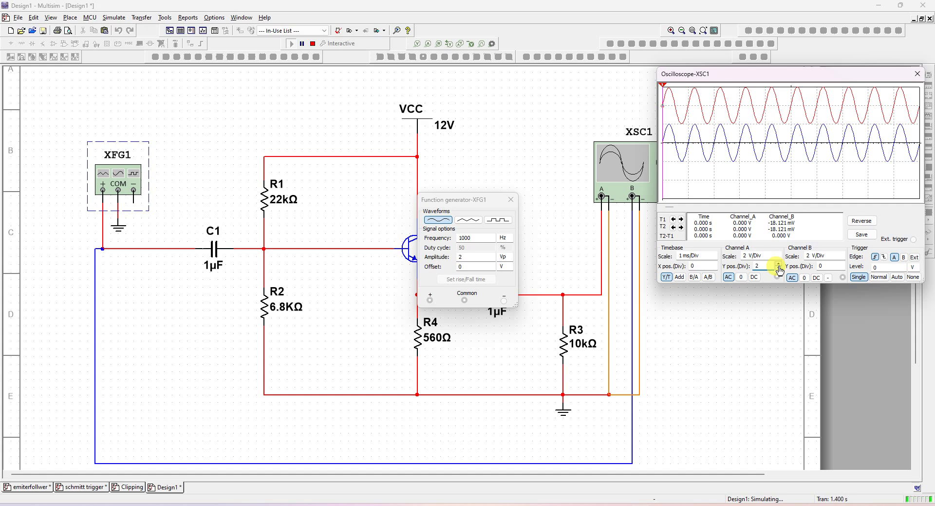
left_click(778, 269)
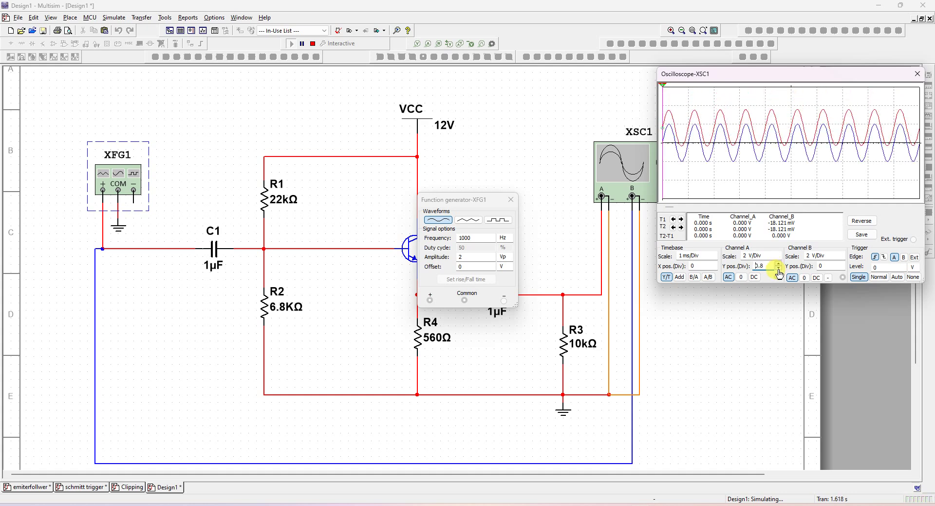
left_click(778, 270)
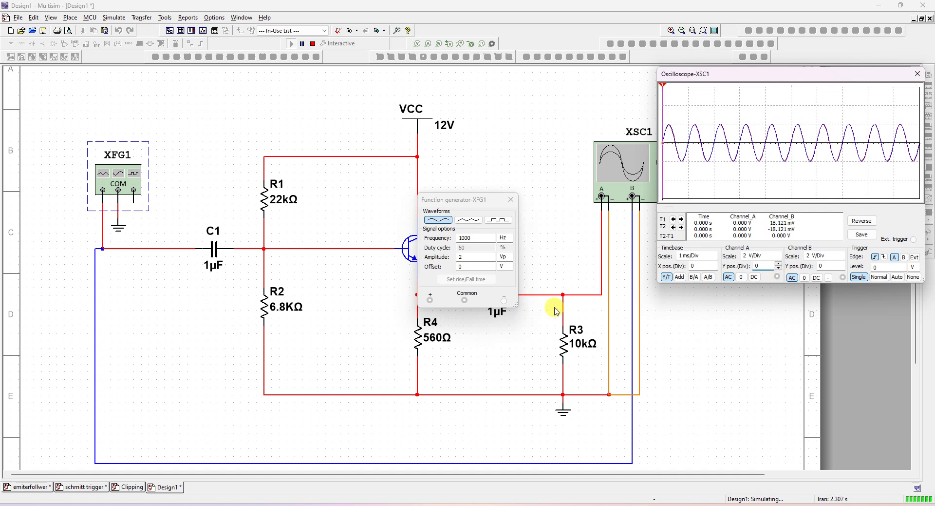
Step: Close the function generator and oscilloscope windows and stop the simulation
left_click(517, 307)
left_click(517, 307)
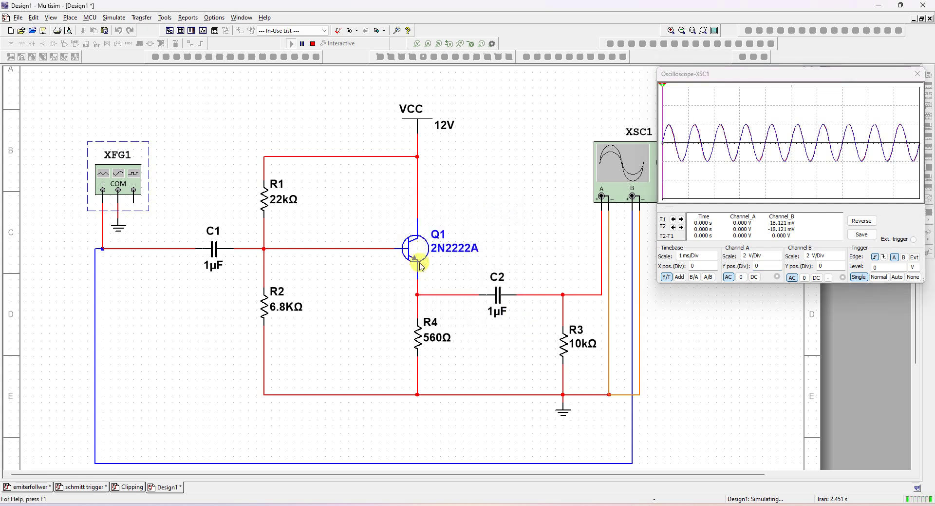
left_click(917, 75)
left_click(313, 43)
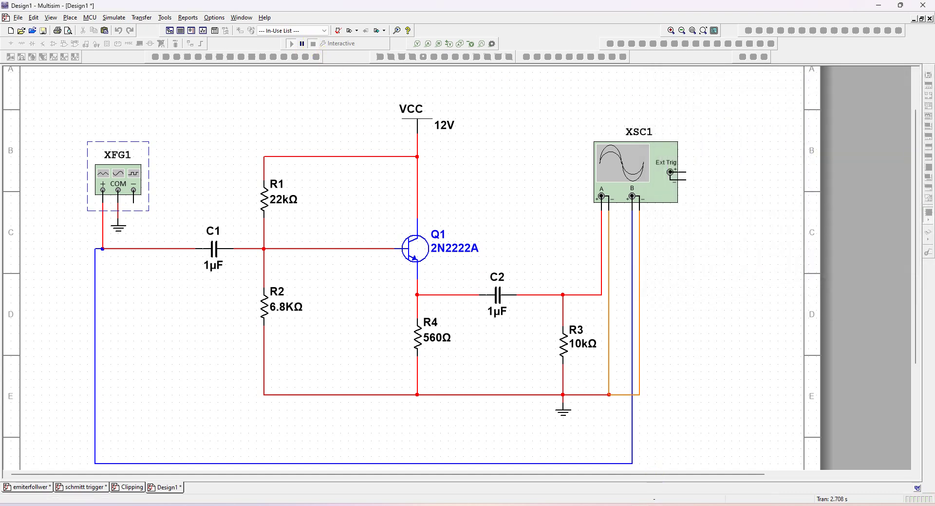